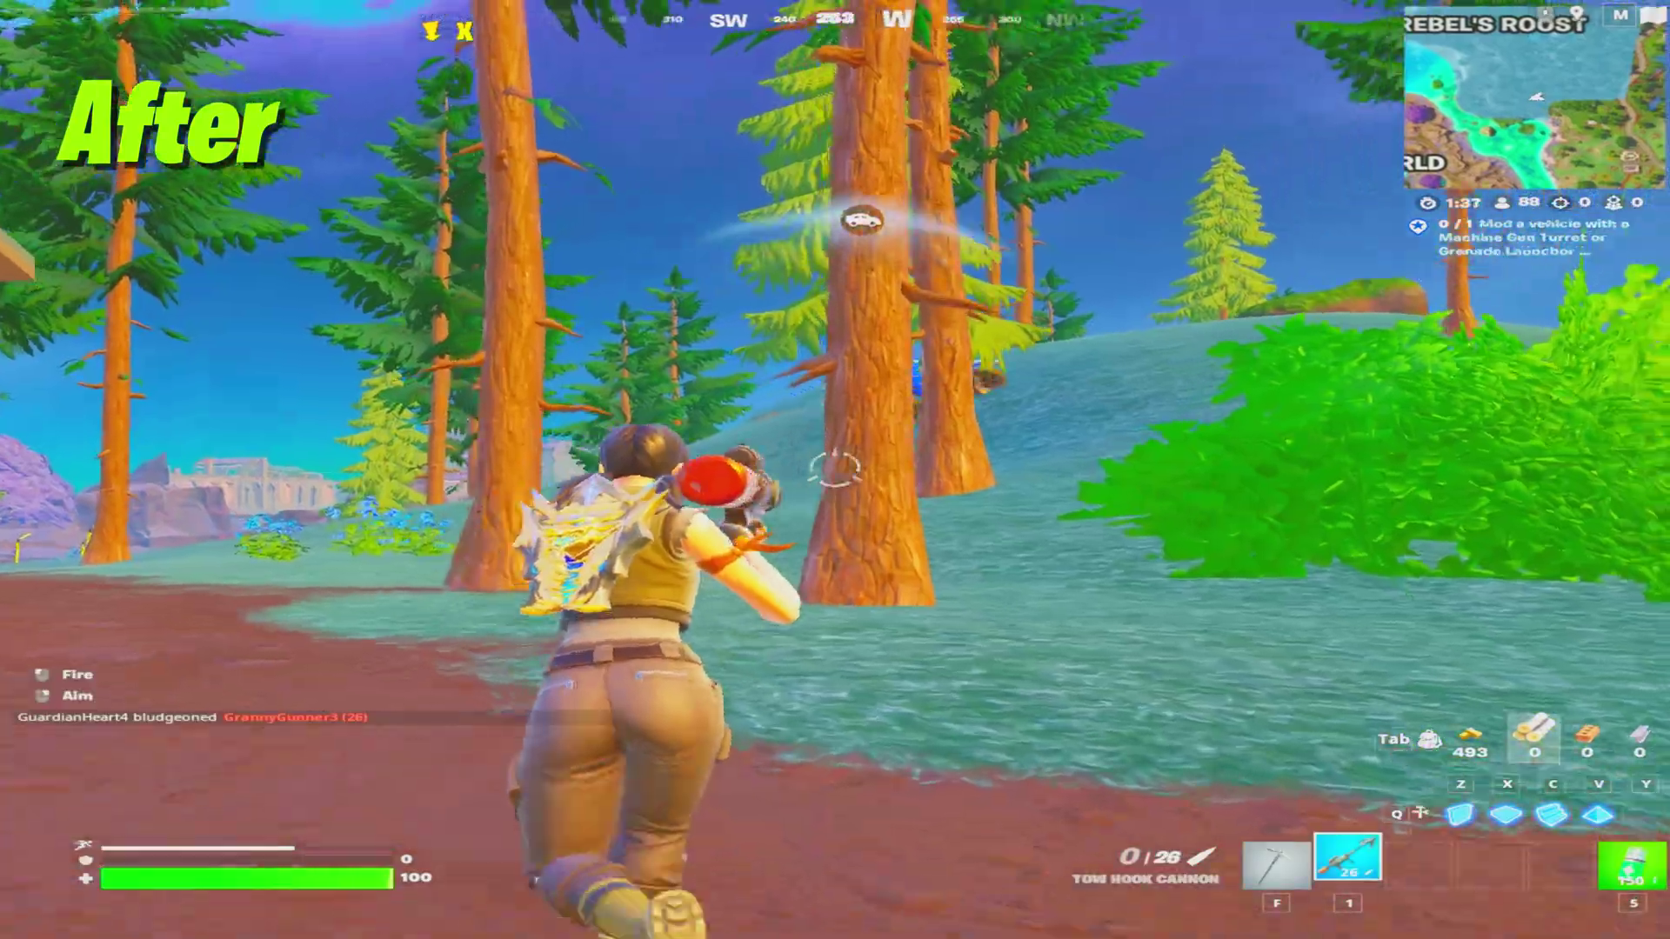
key(w)
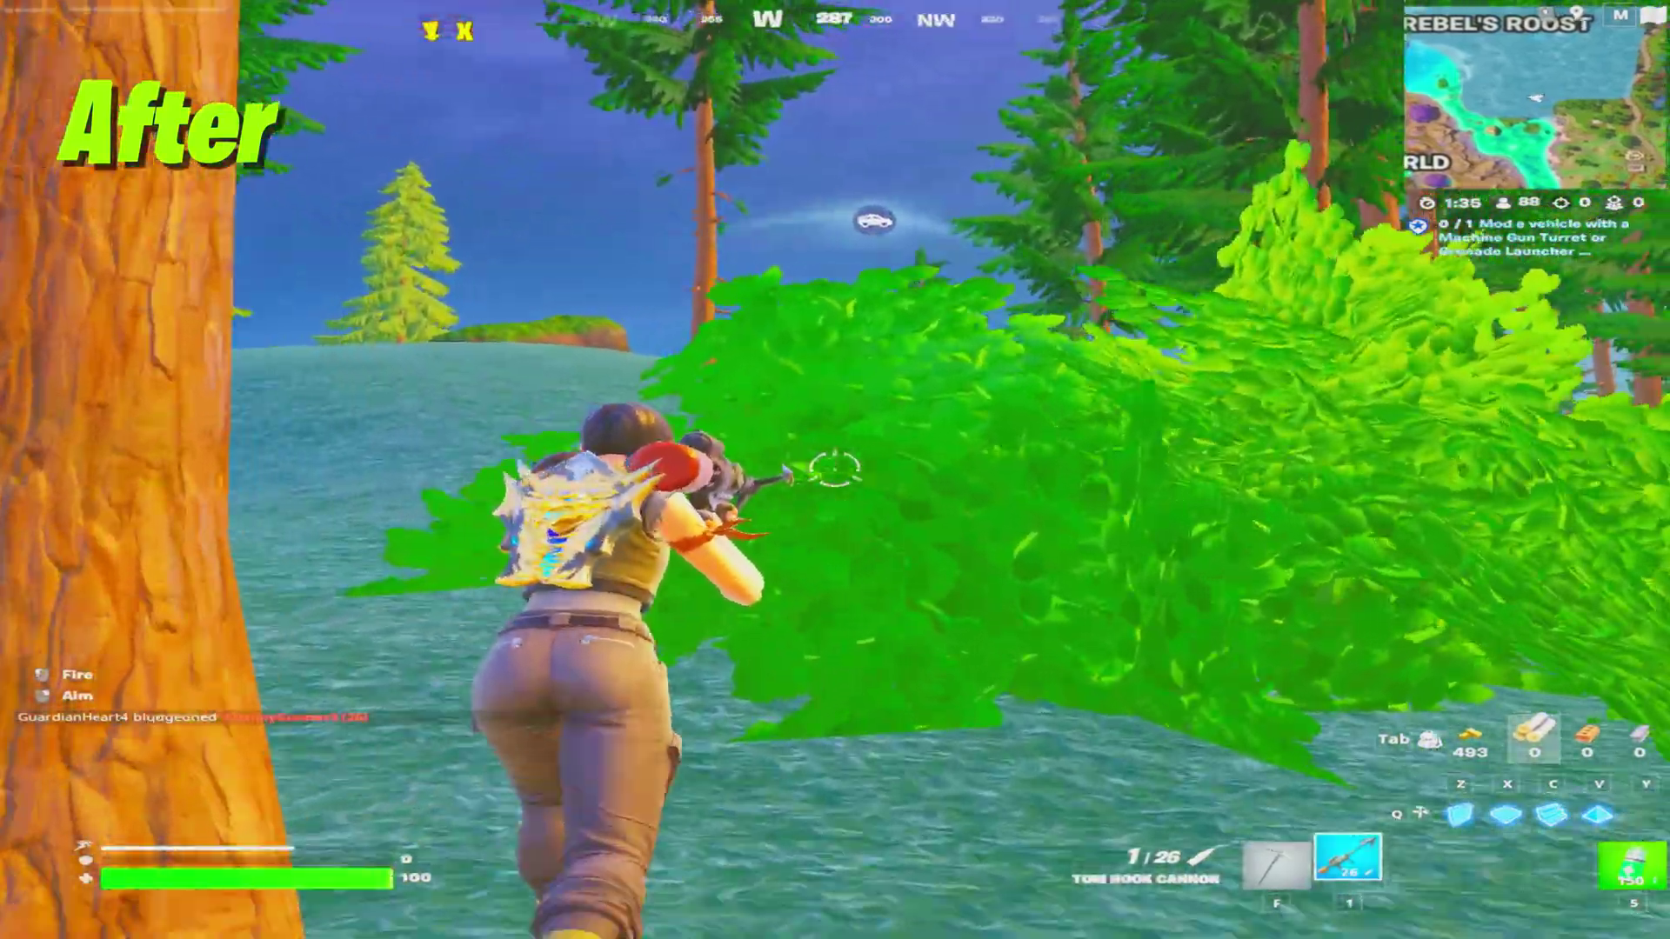
key(w)
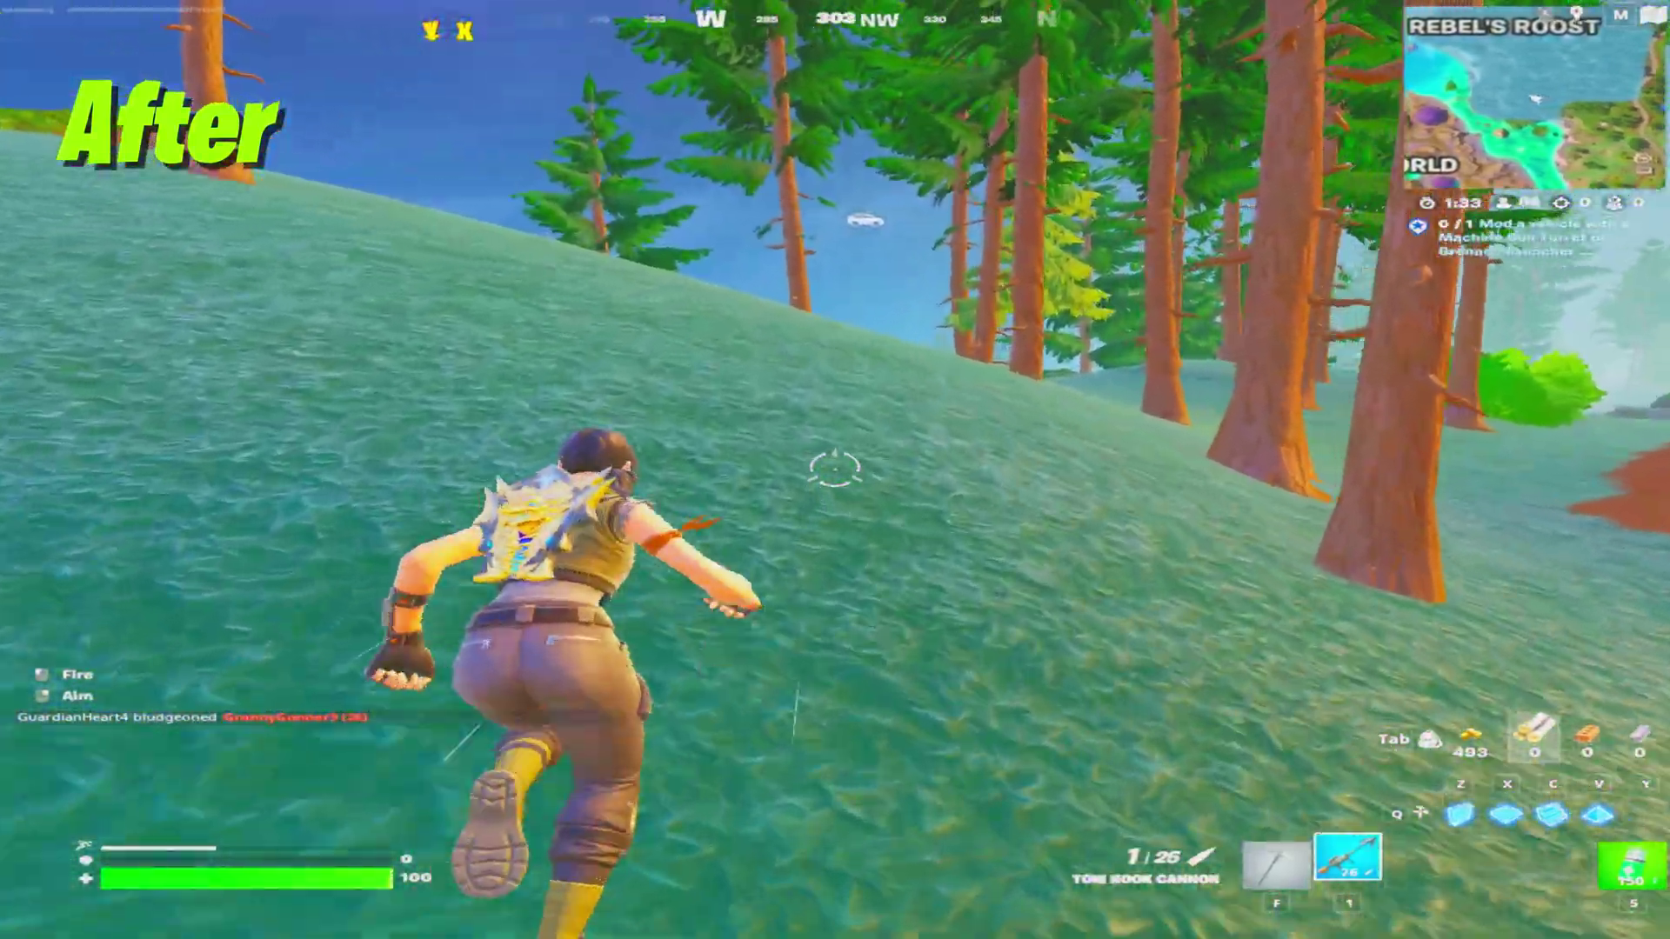
click(835, 470)
key(w)
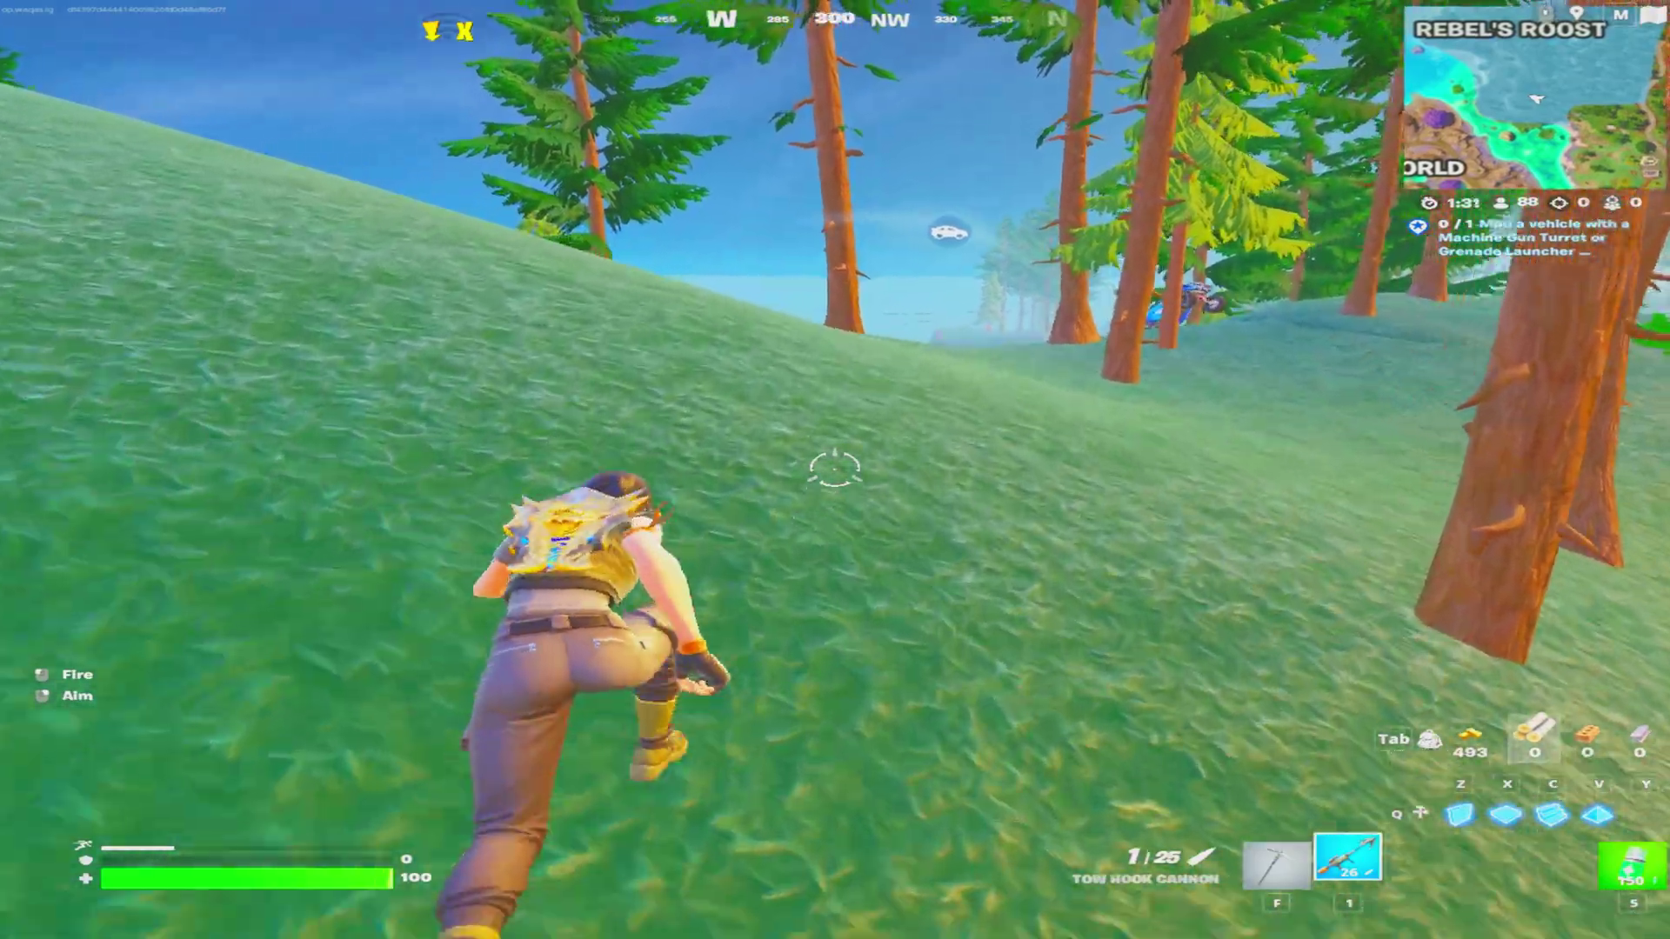
right_click(835, 470)
key(w)
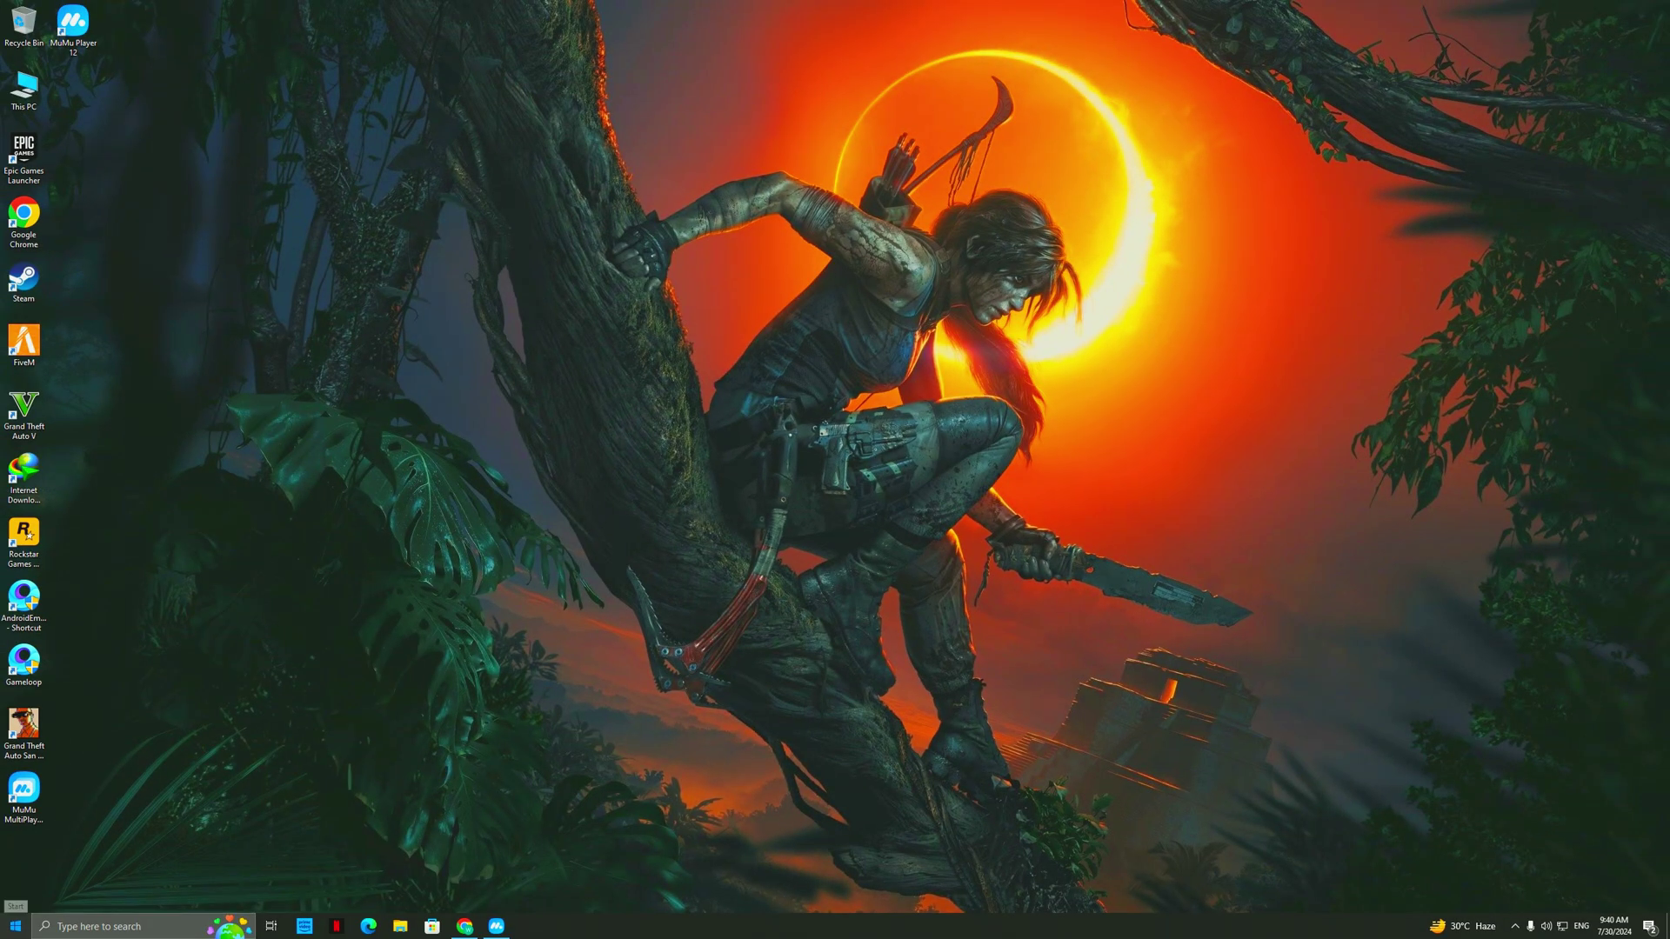
Find the Background apps privacy settings, turn off letting apps run in the background, and close Settings.
click(14, 926)
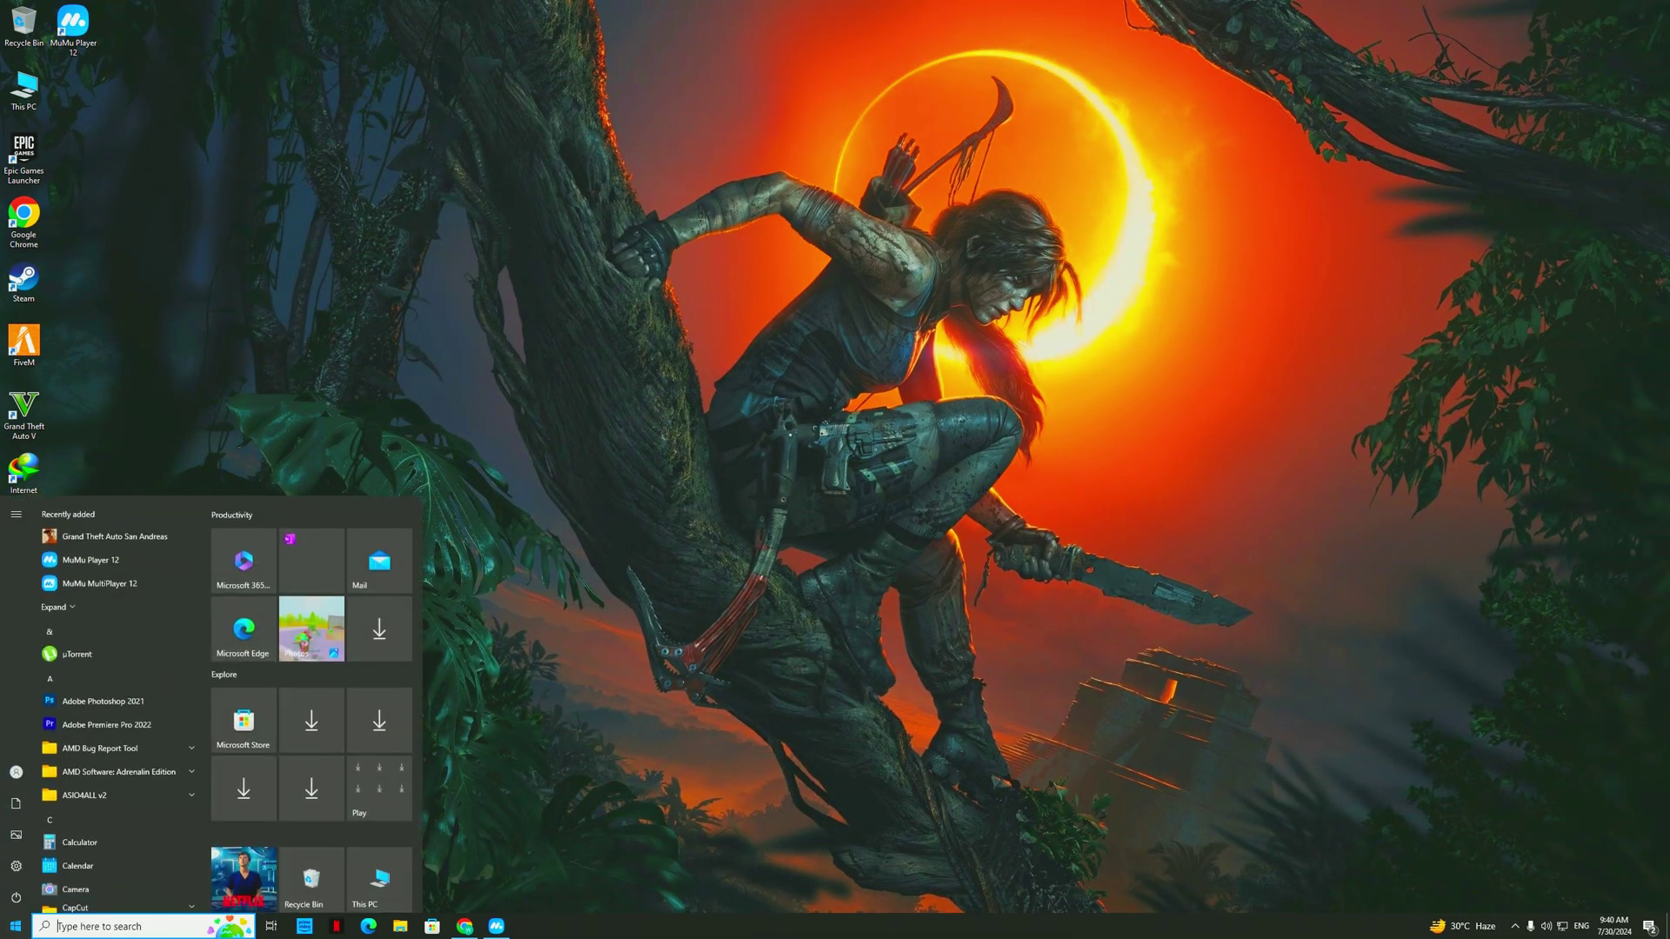
text(back)
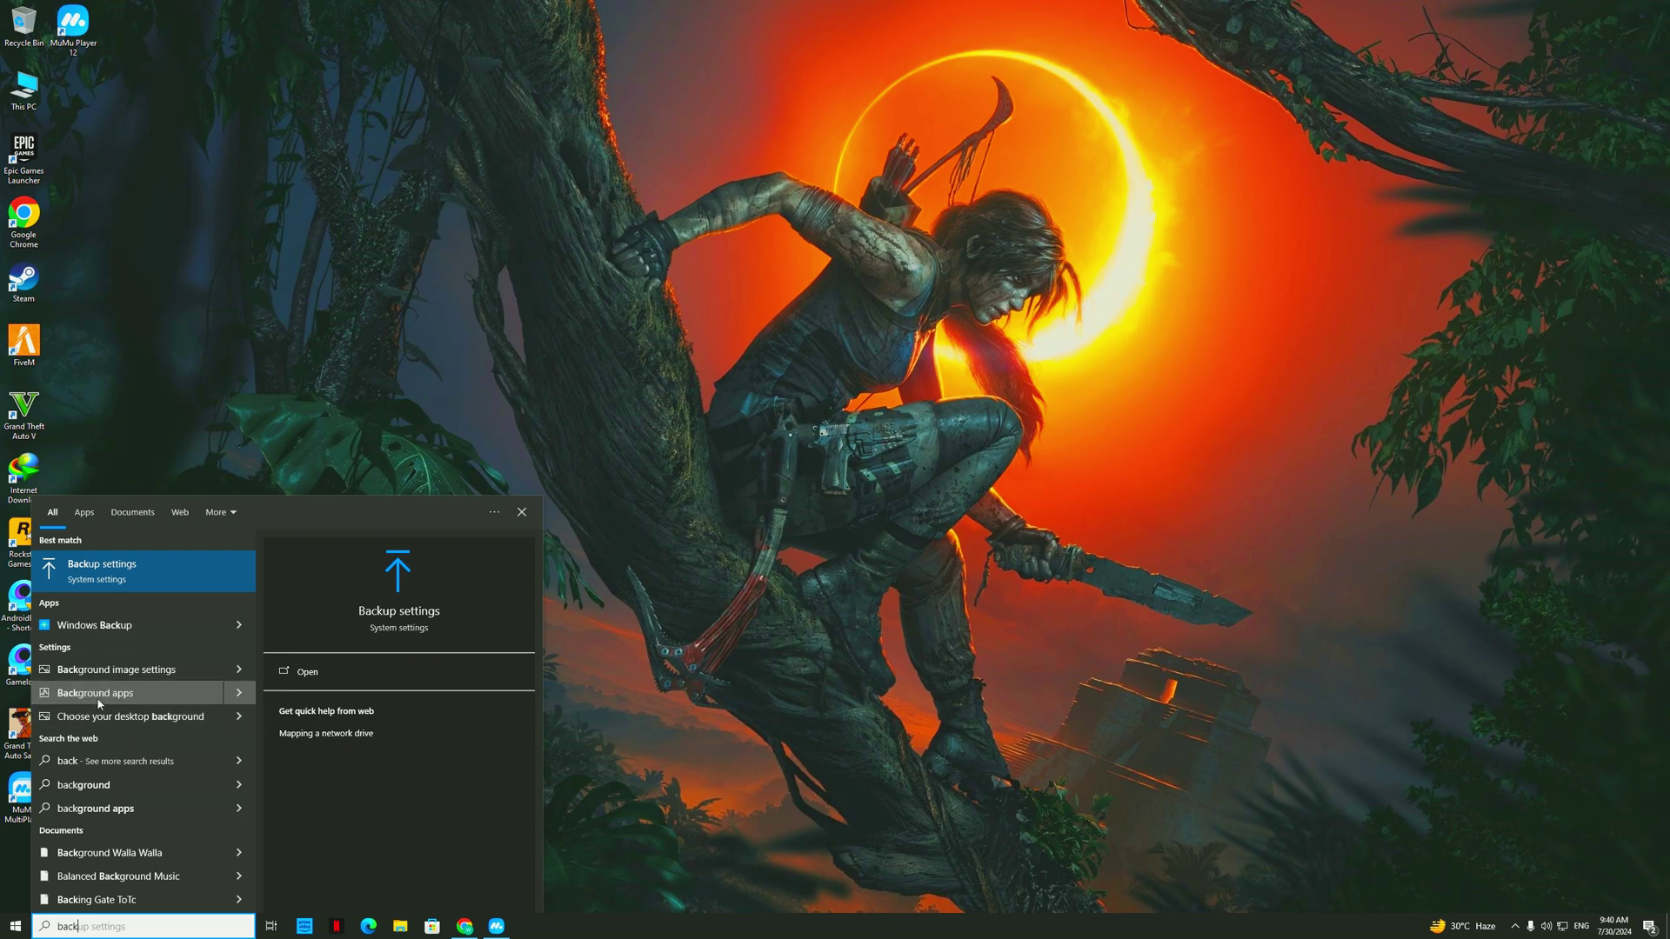
click(113, 670)
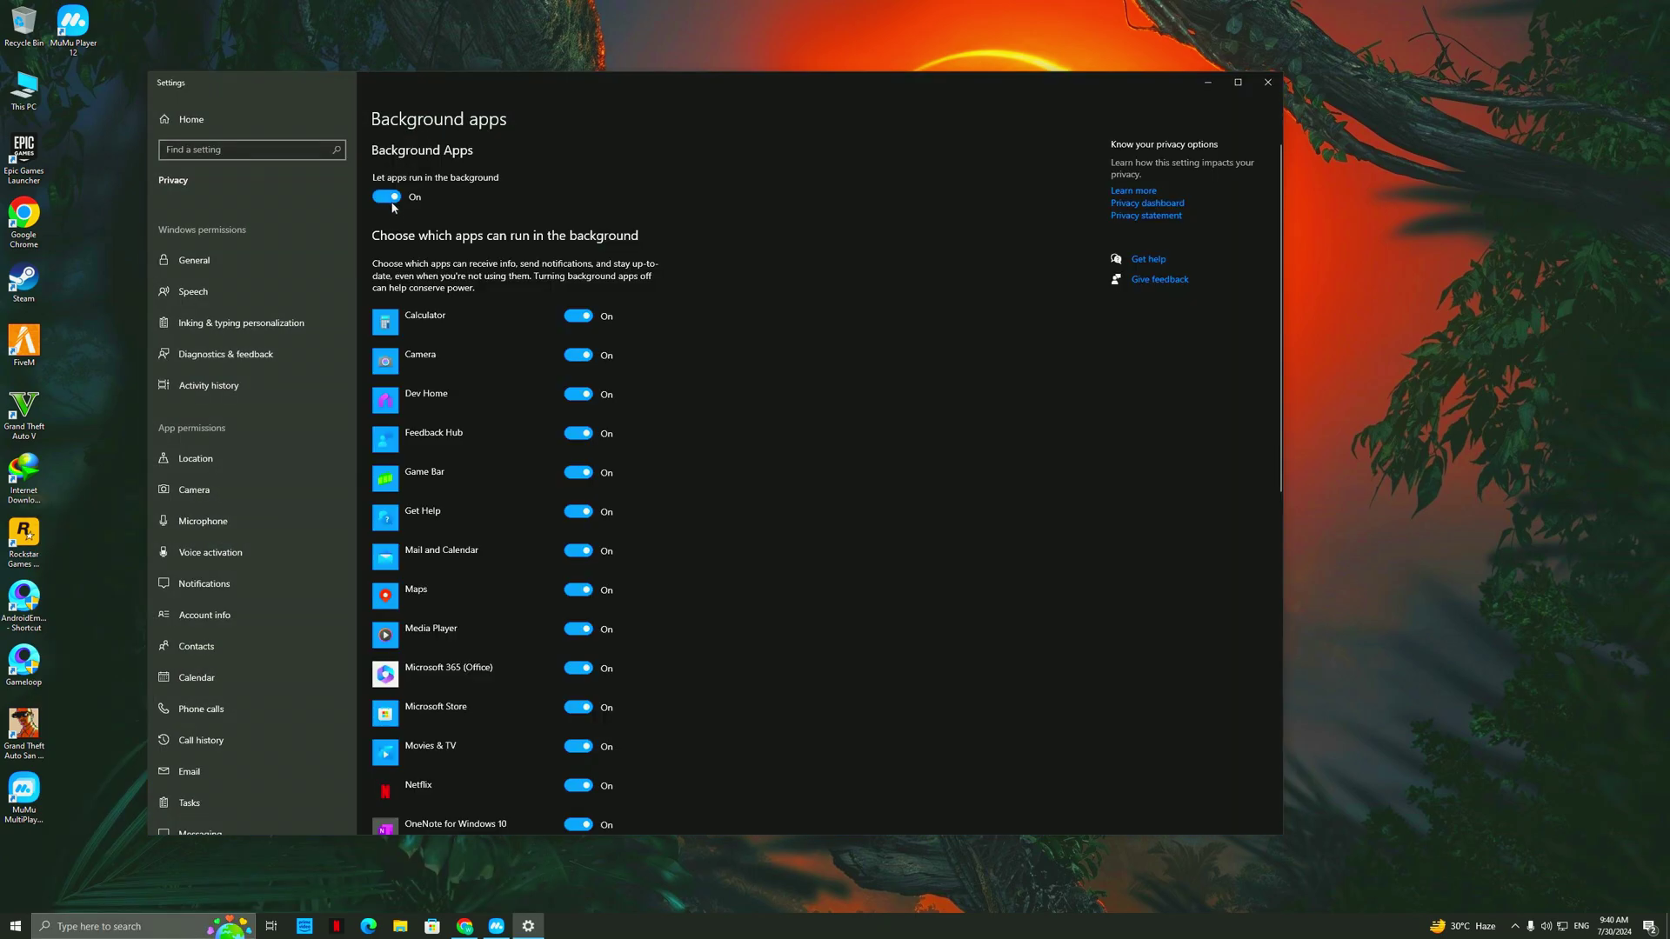
click(385, 196)
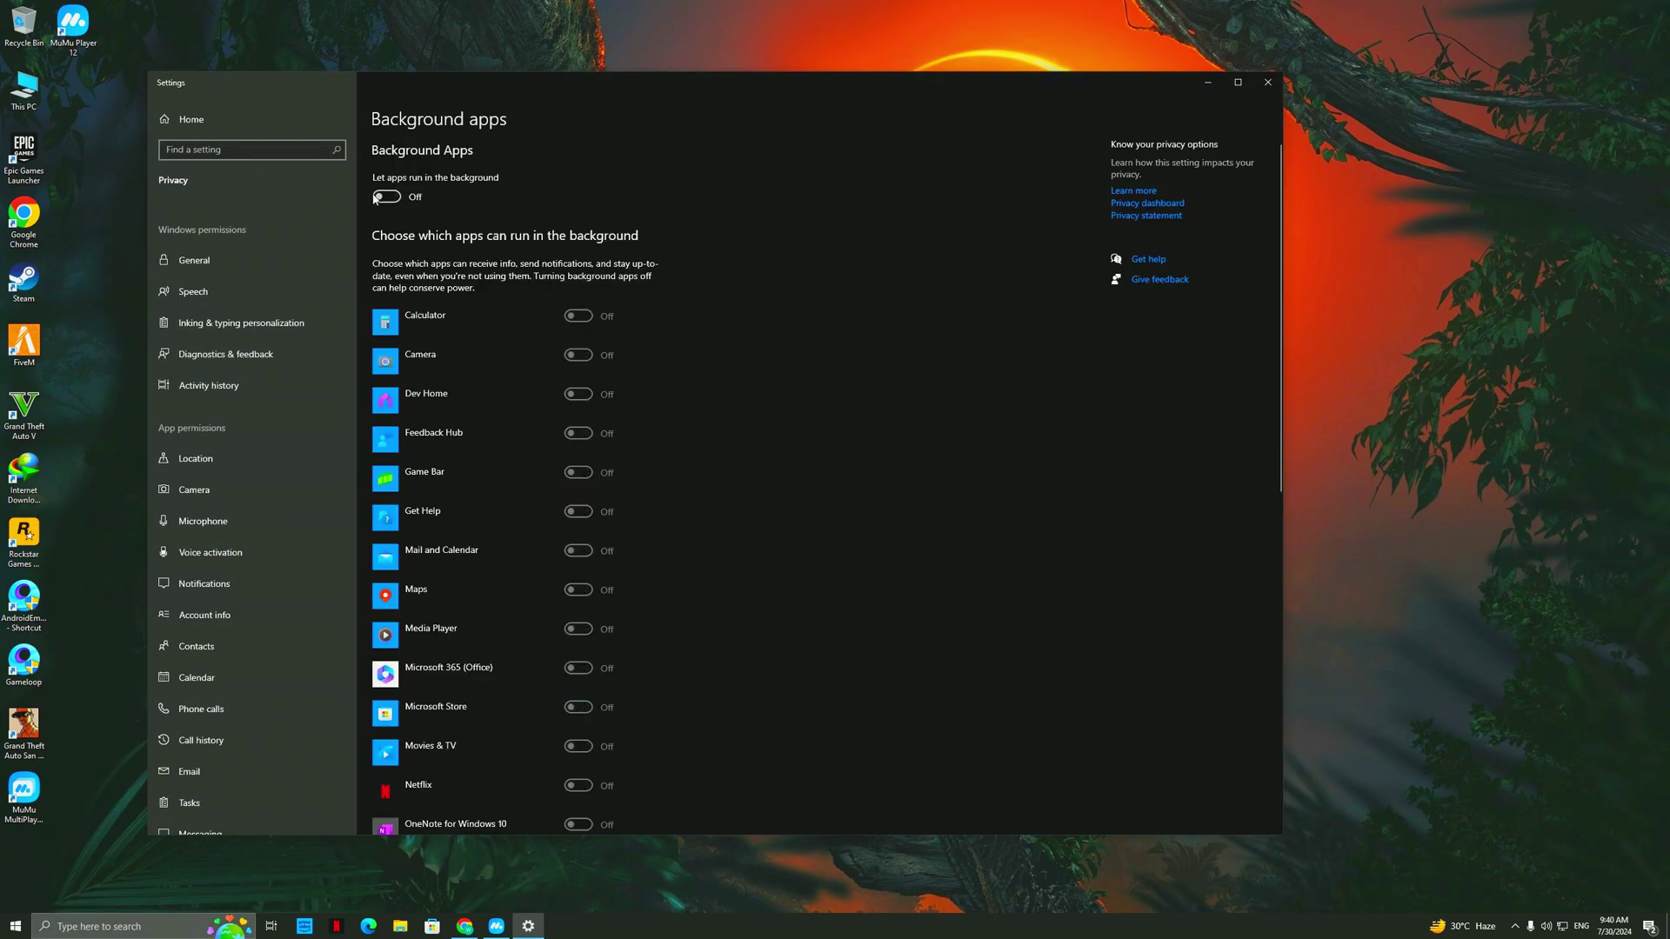
click(1268, 83)
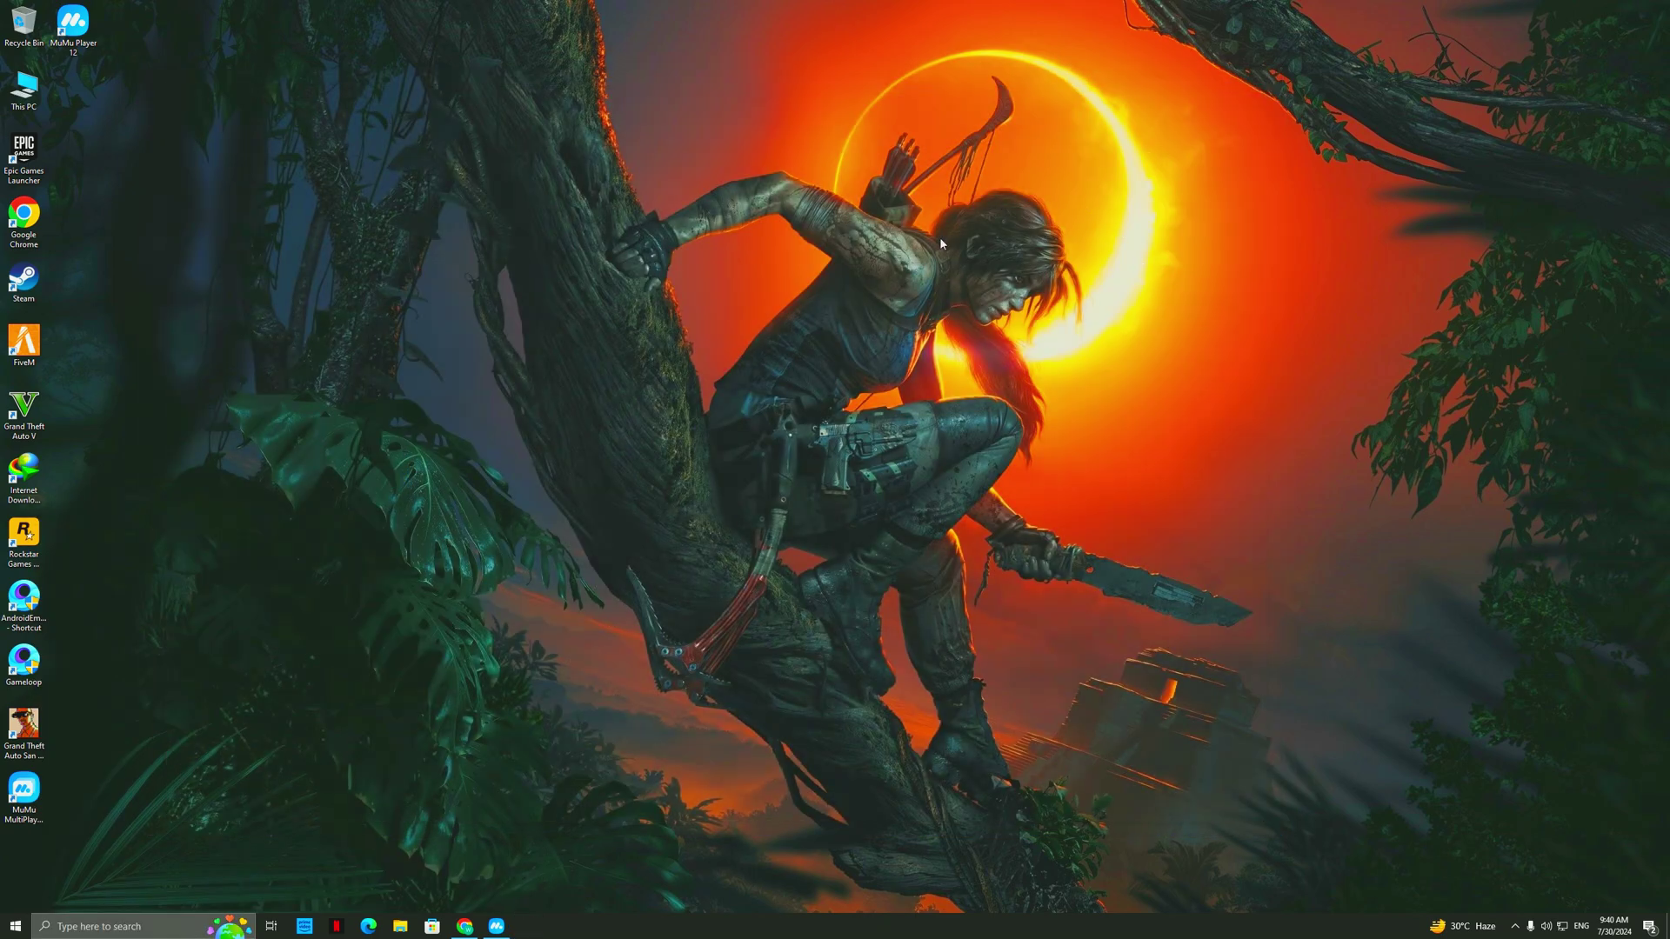
Open Task Manager's startup list and disable both µTorrent entries.
right_click(664, 925)
click(713, 861)
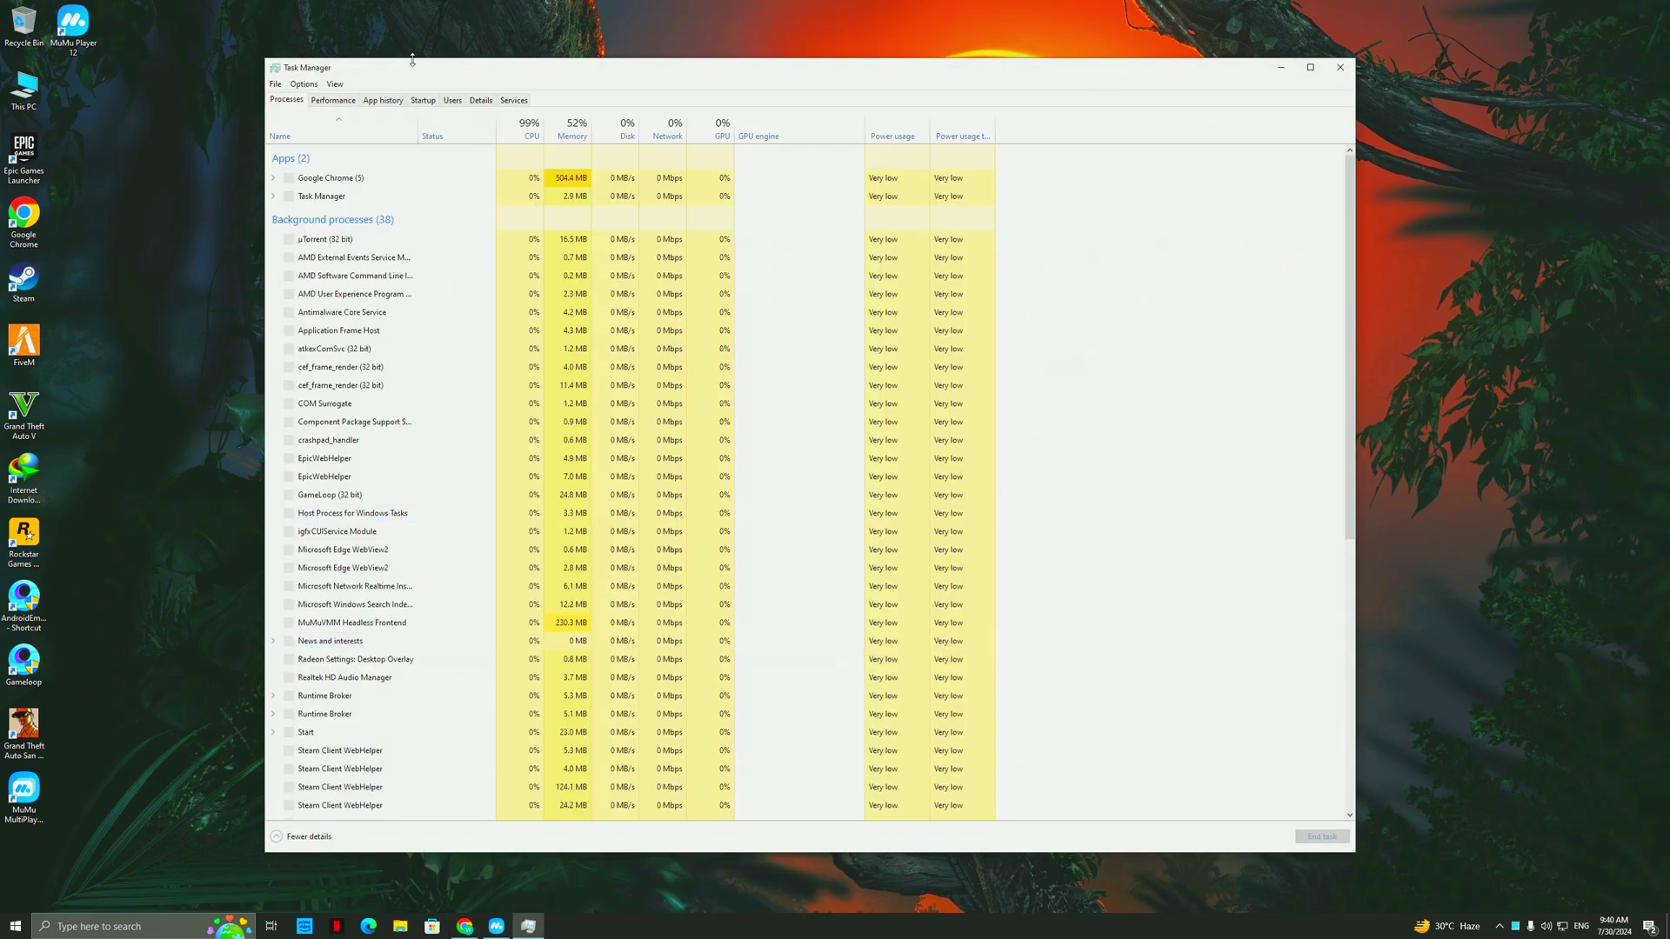
click(422, 100)
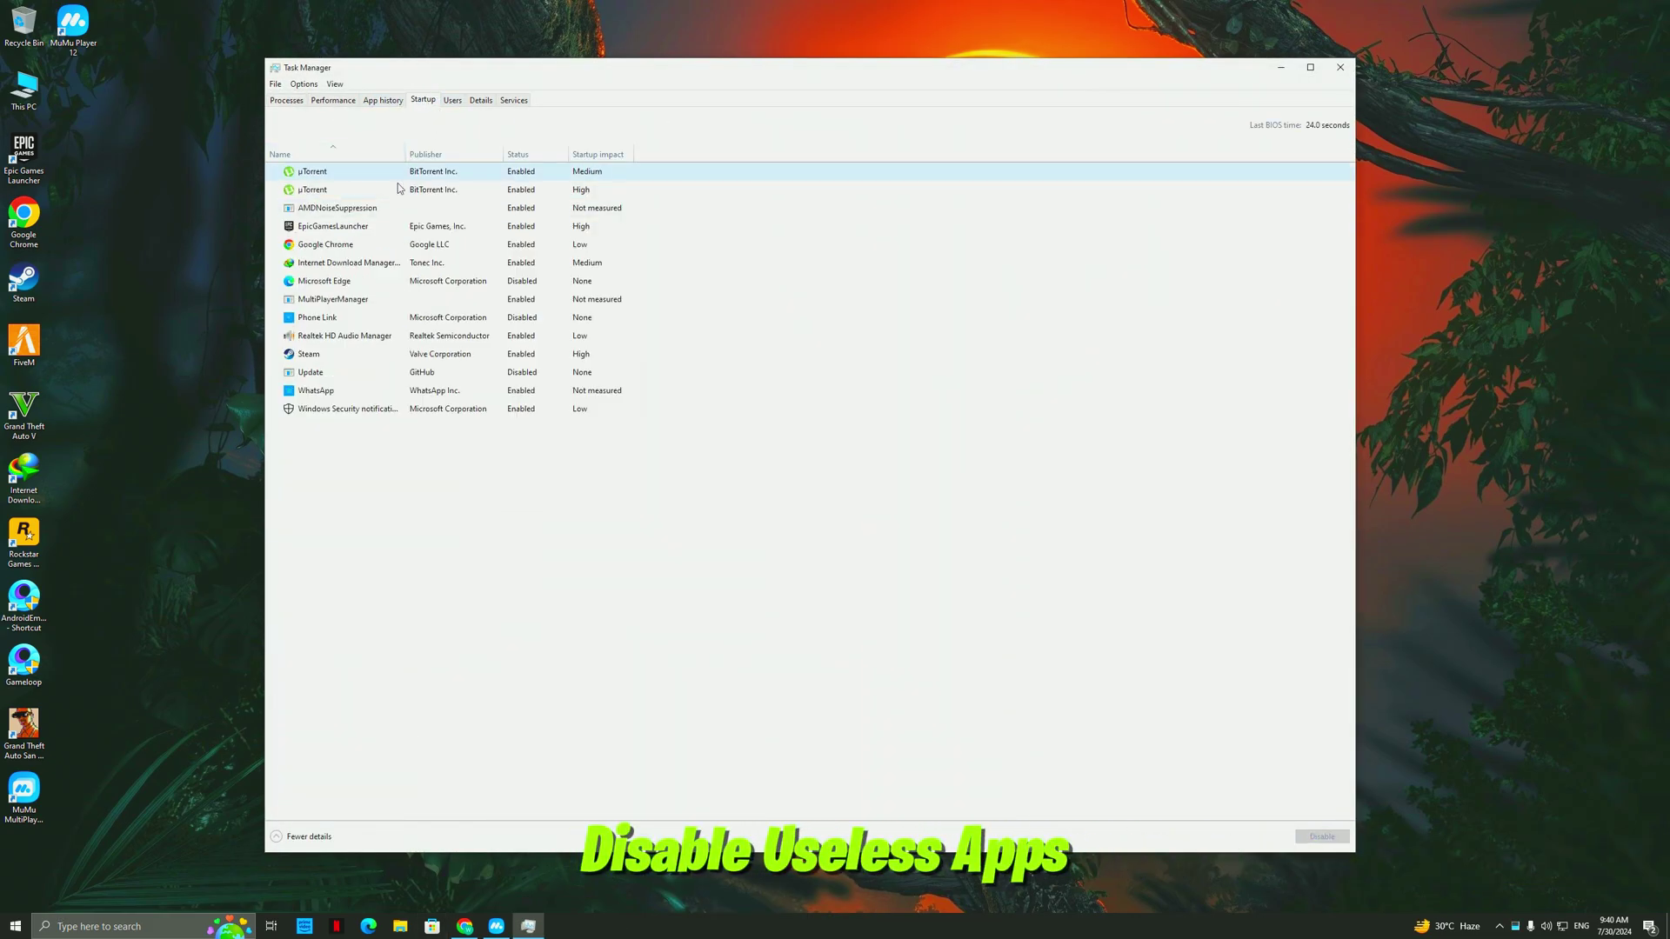
click(348, 171)
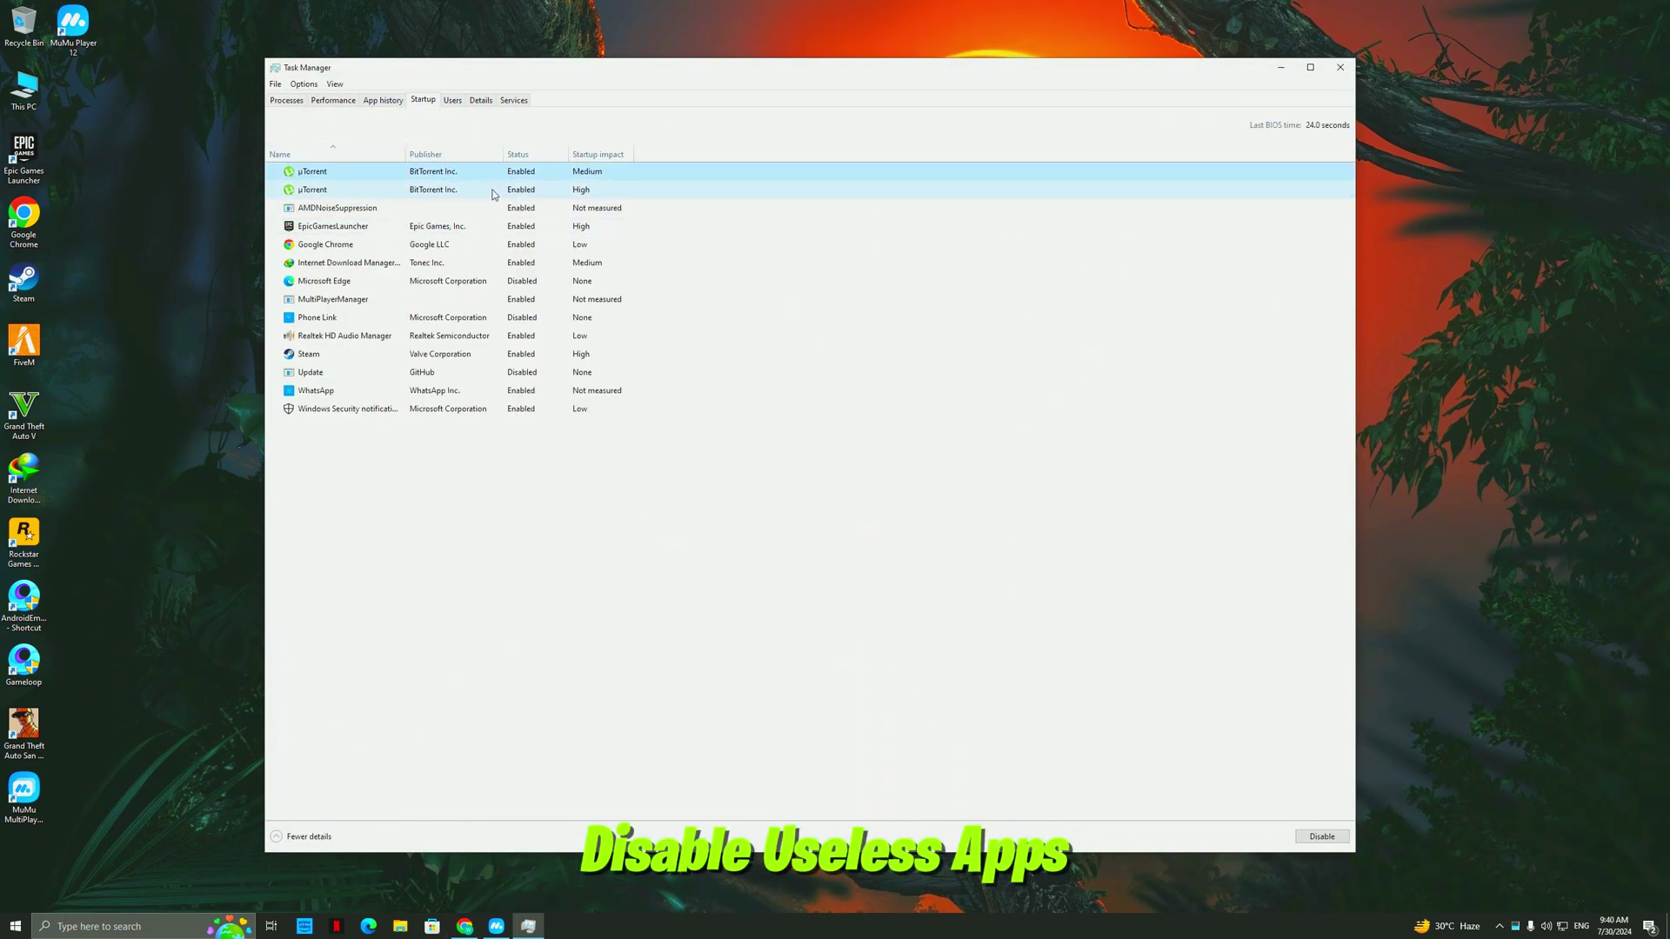
click(1321, 836)
click(521, 190)
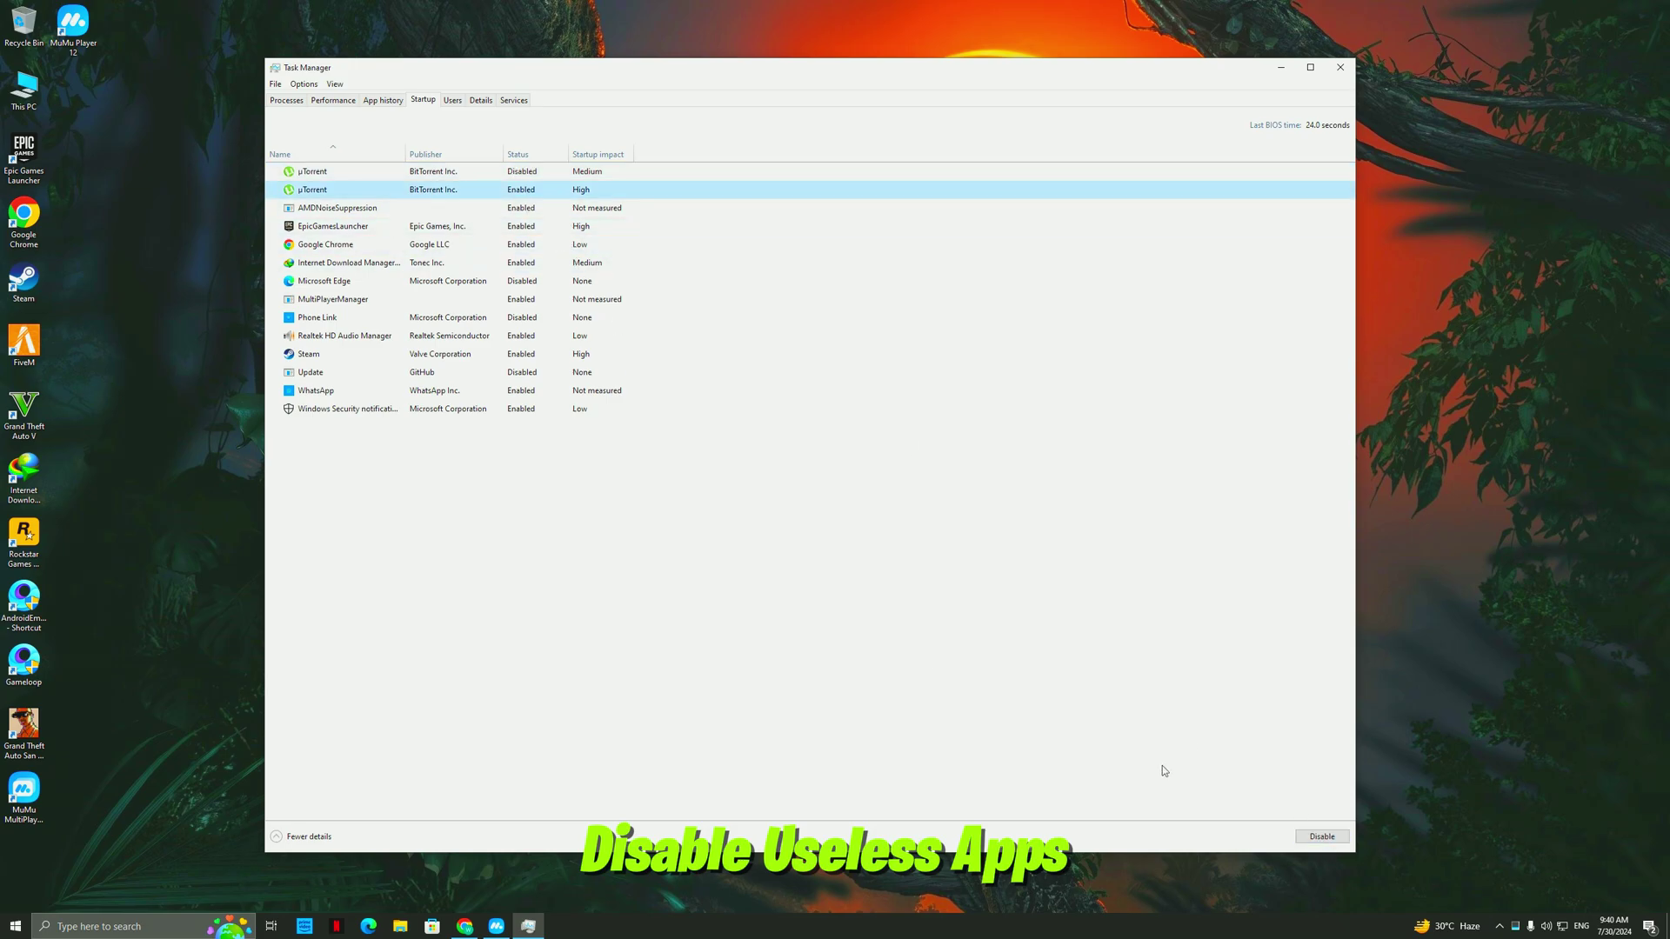
click(1326, 841)
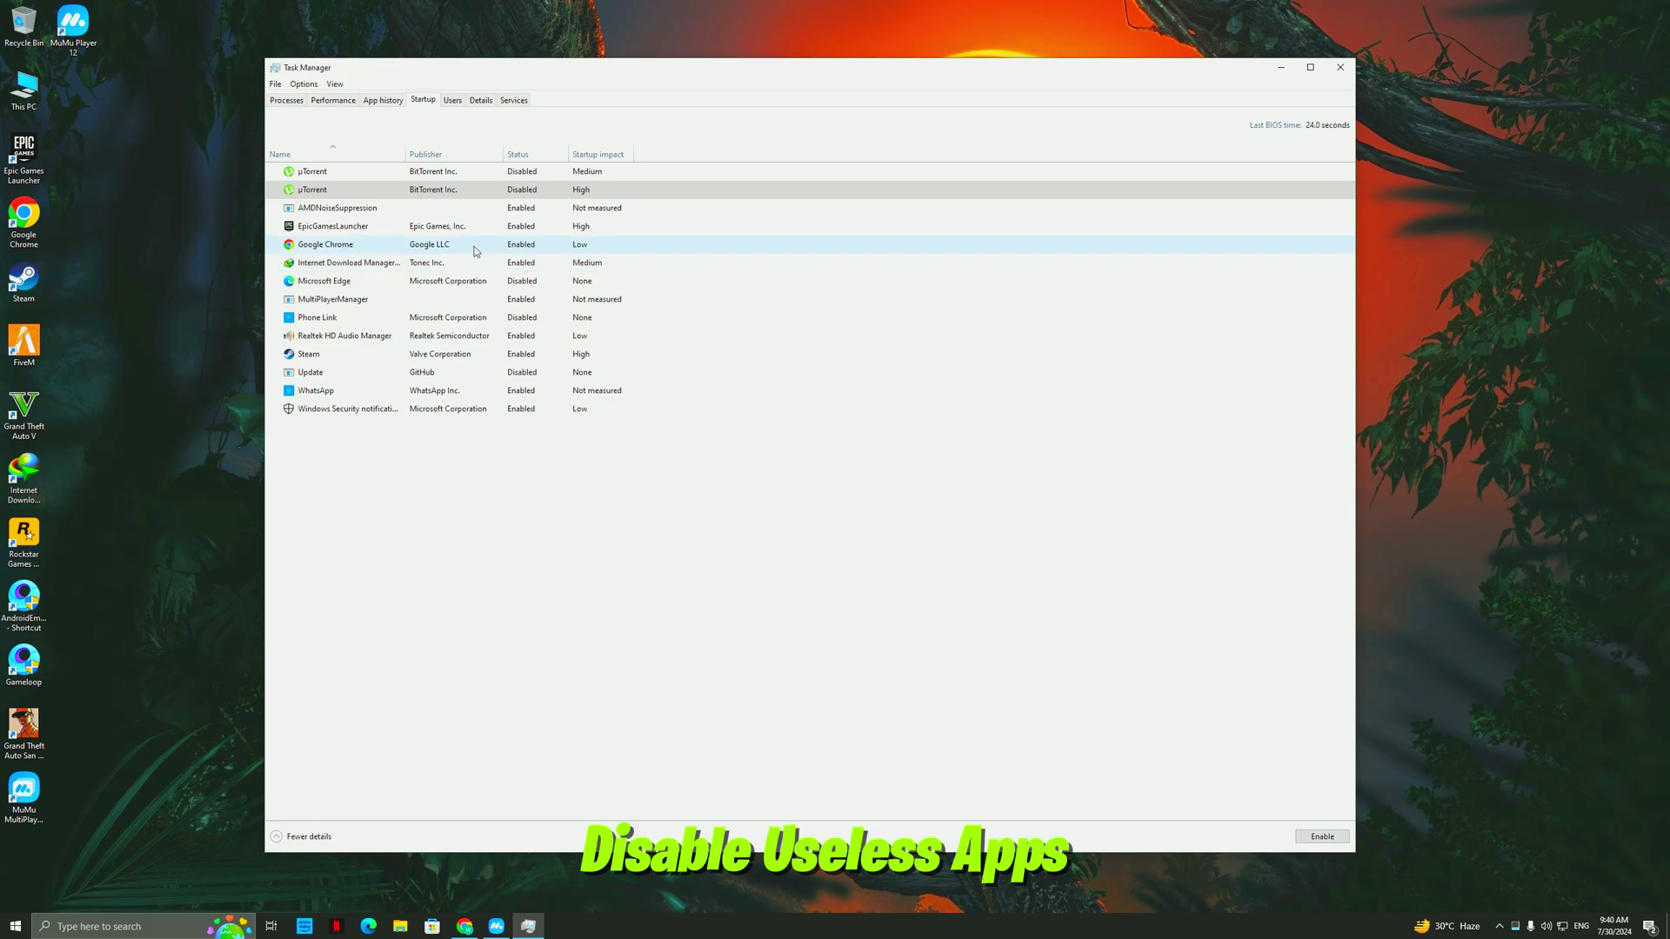
Disable Google Chrome at startup and close Task Manager.
click(505, 247)
click(1324, 836)
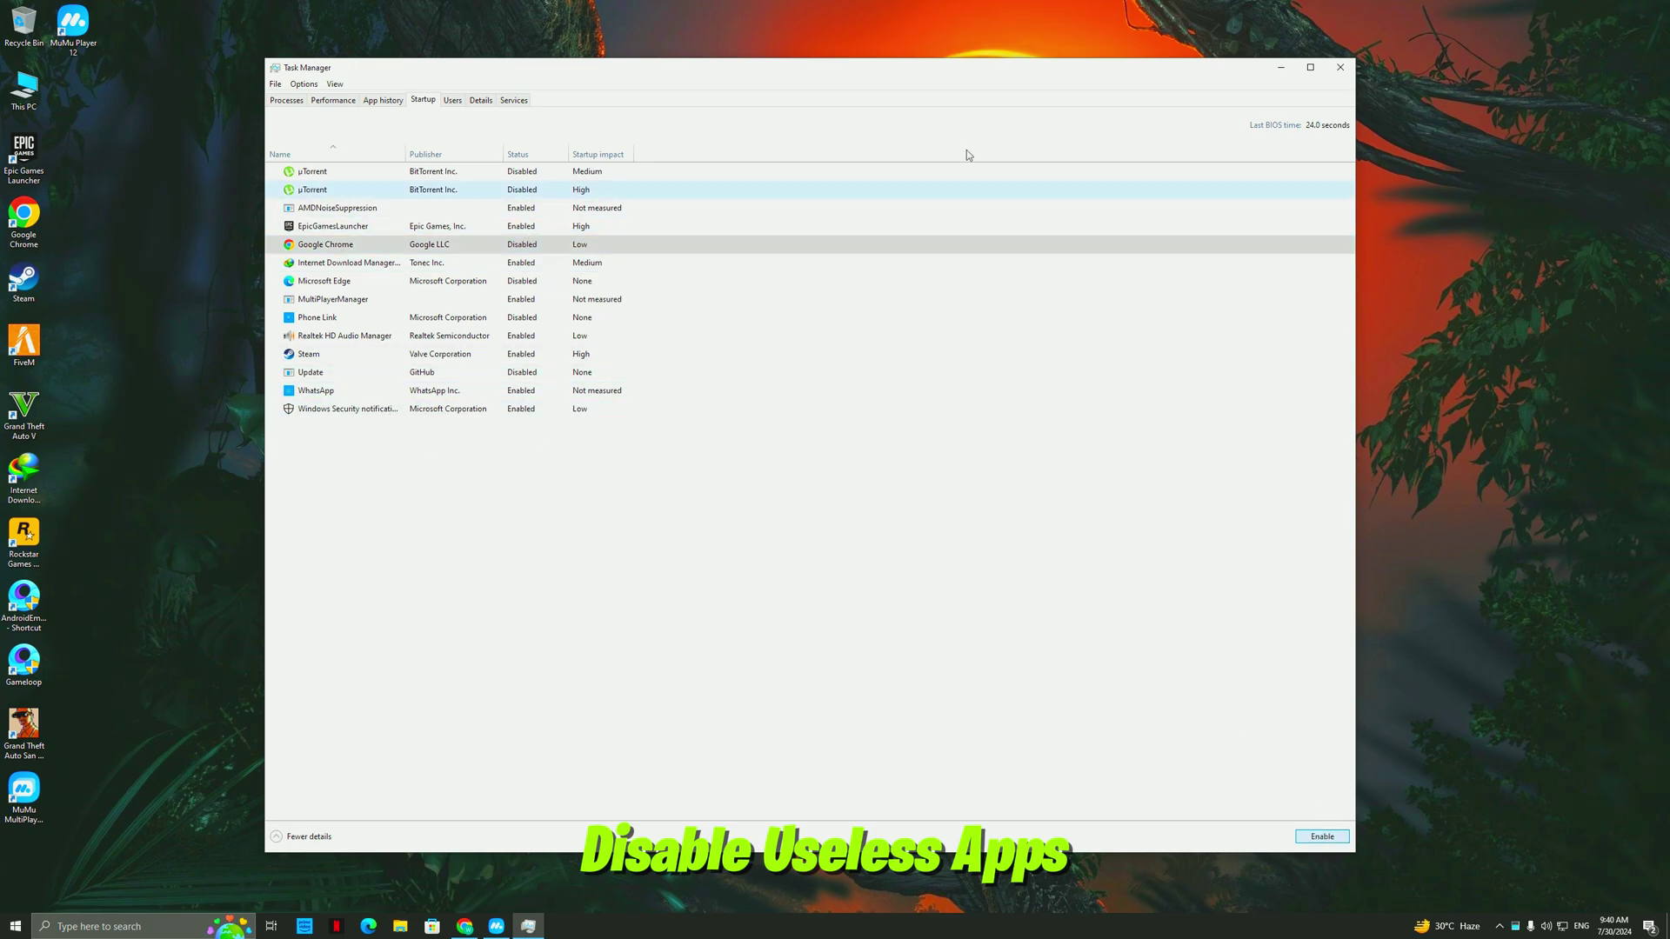
click(1340, 67)
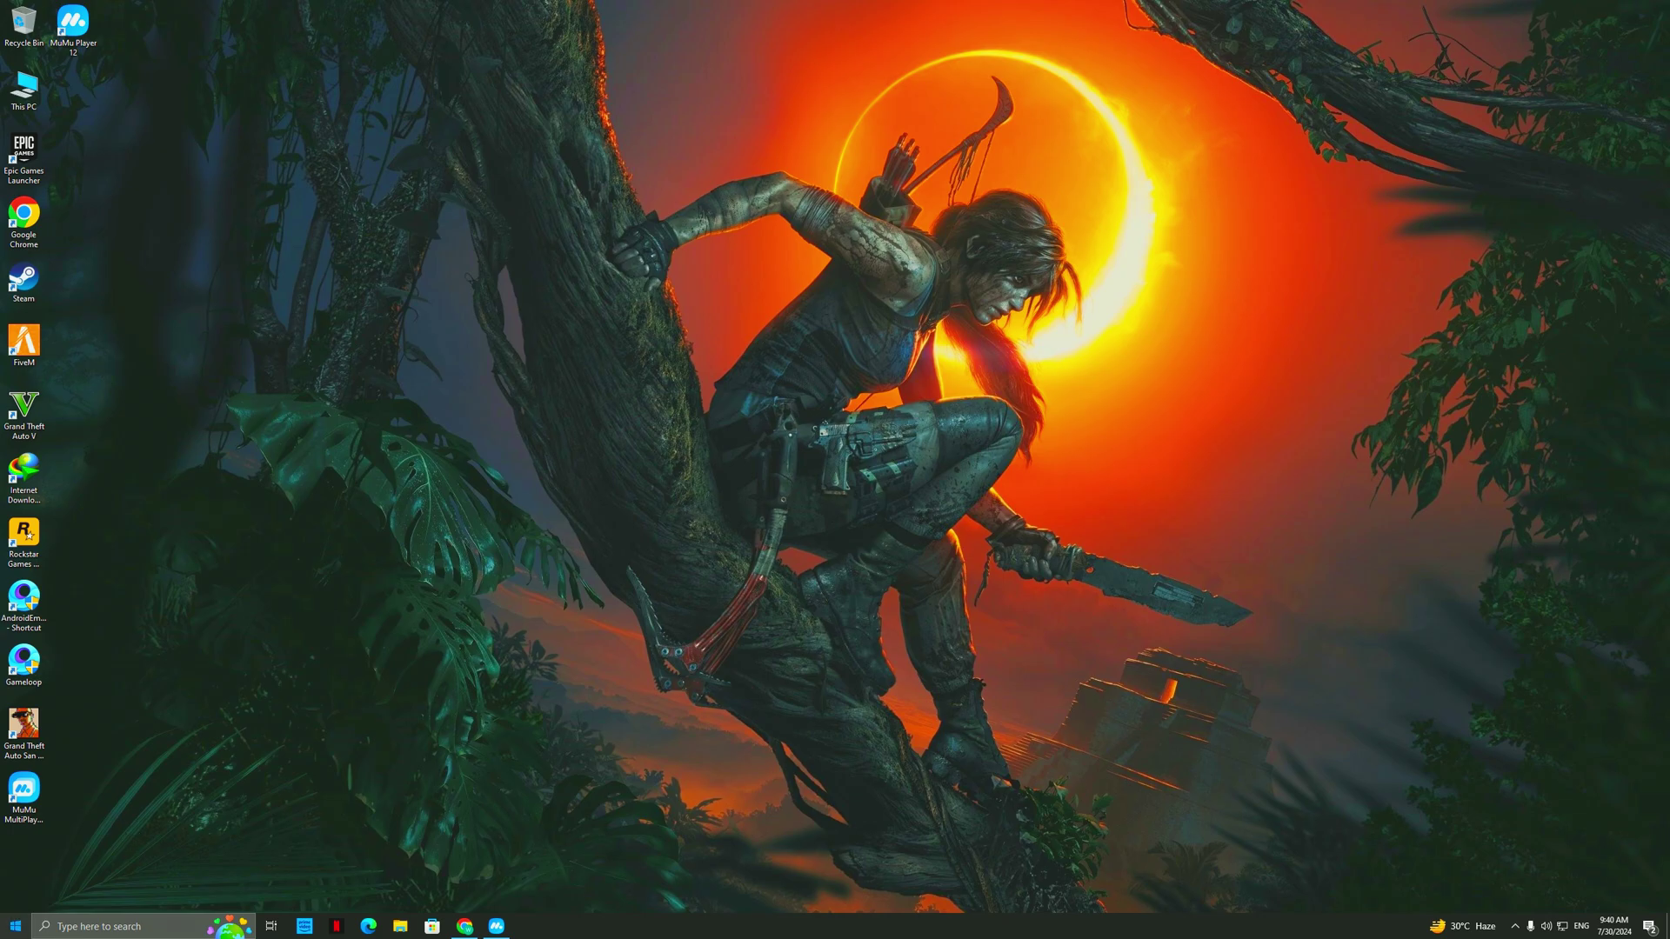
Search Windows for "performance" and open the settings that adjust the appearance and performance of Windows.
click(16, 926)
text(perfor)
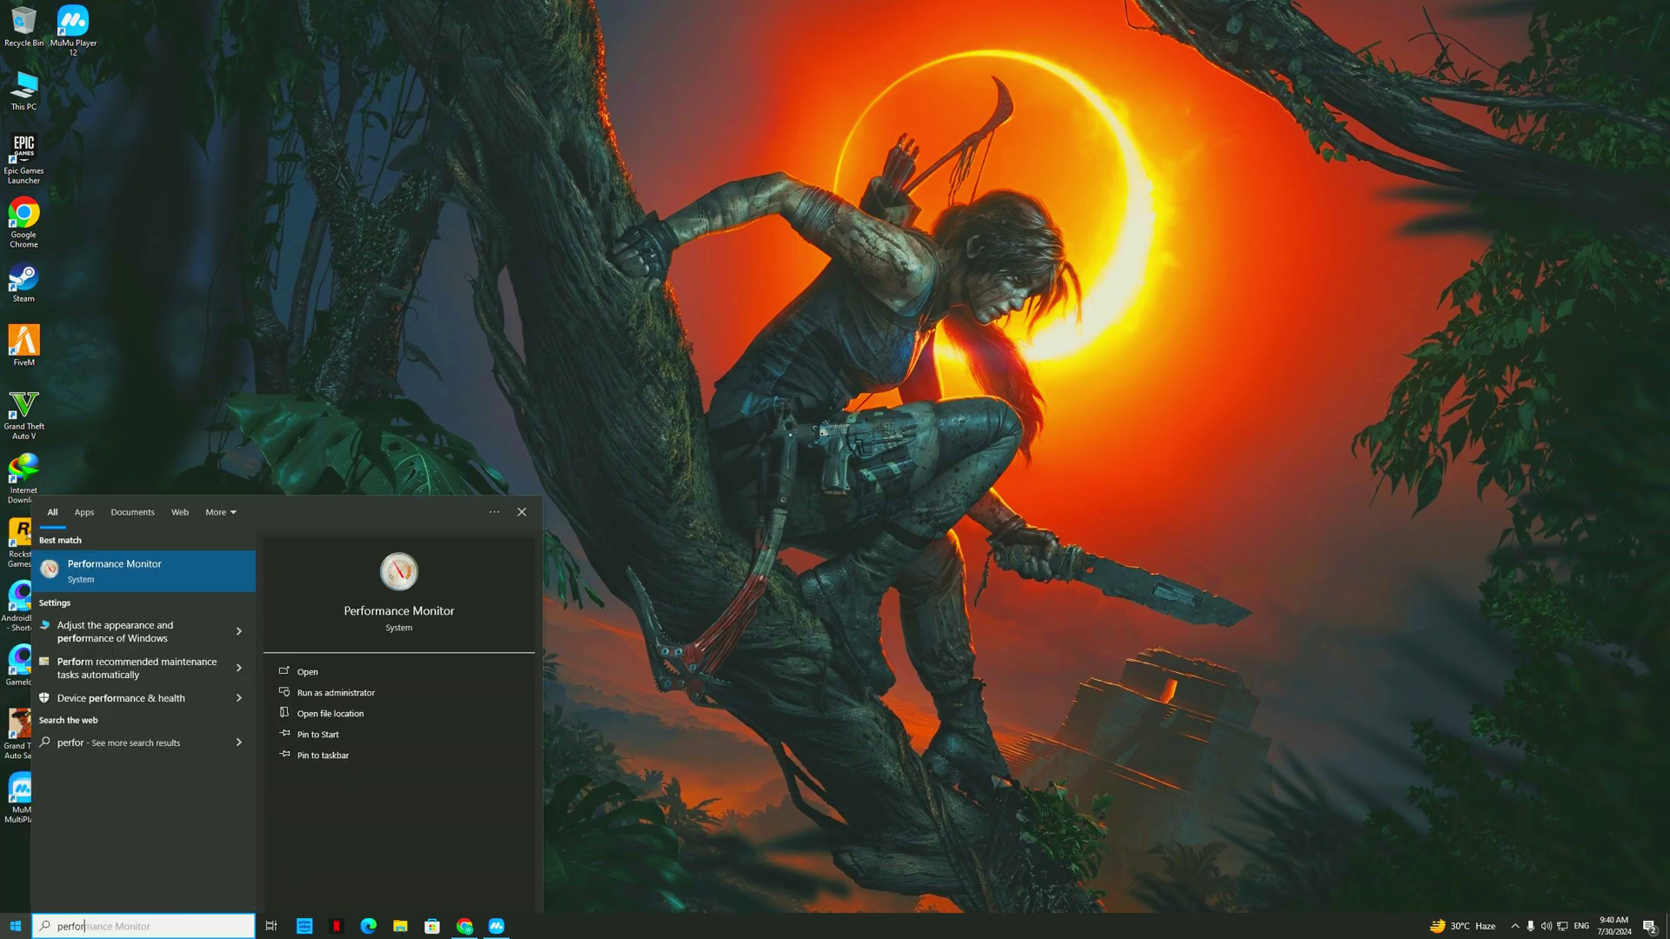
text(mance)
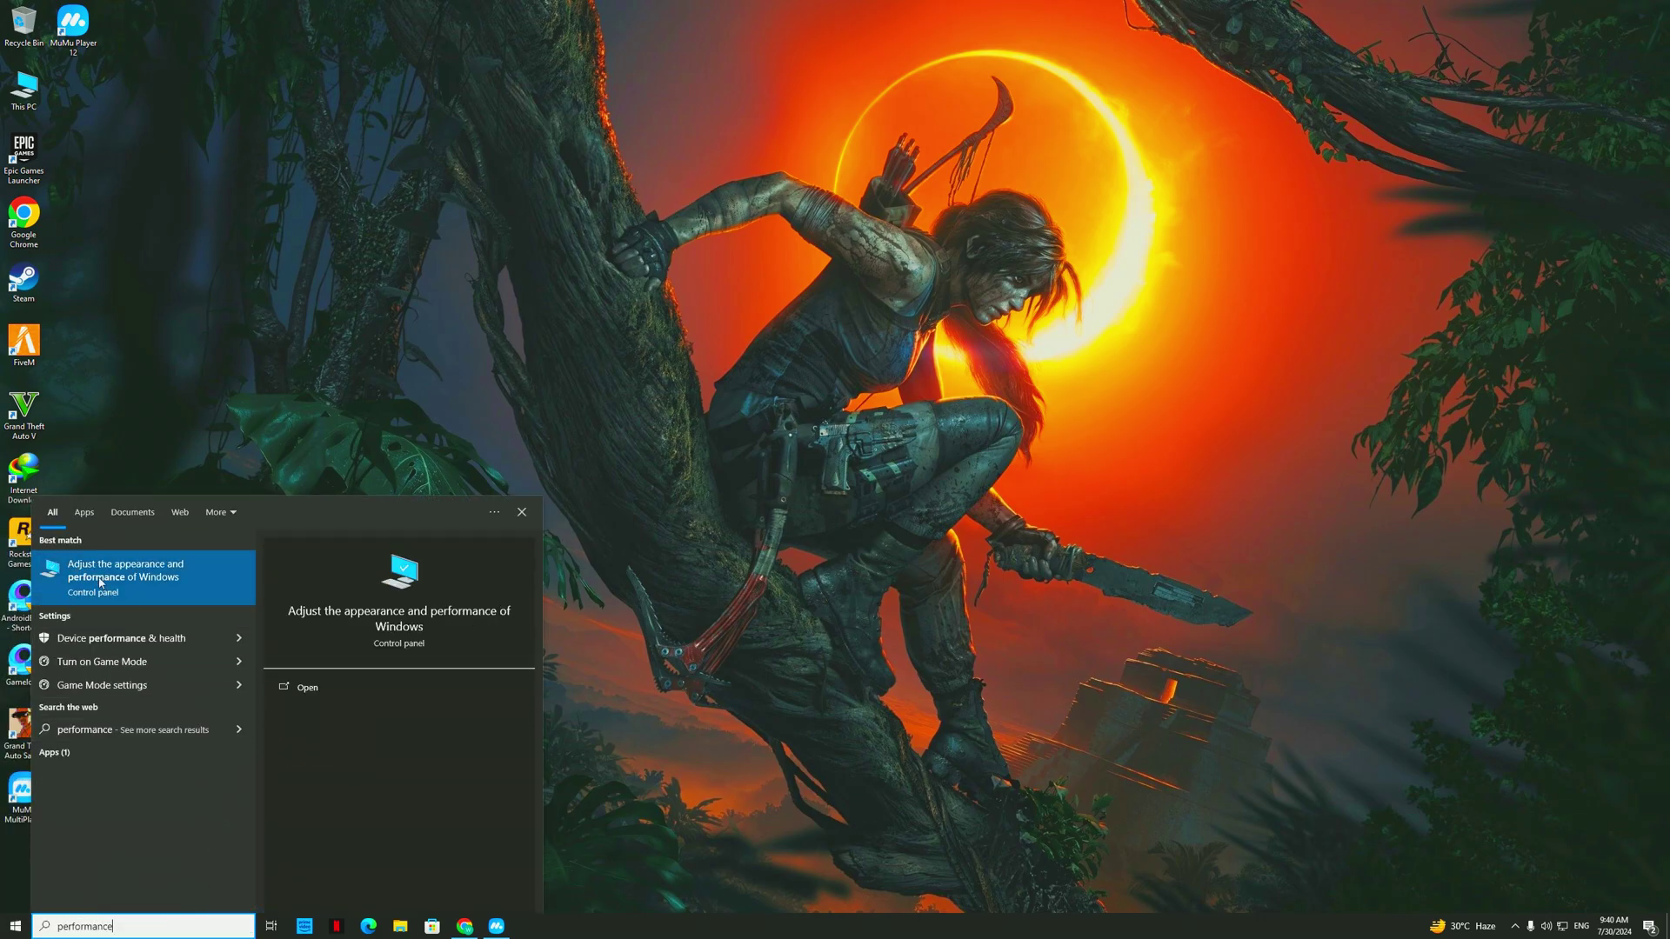
click(100, 582)
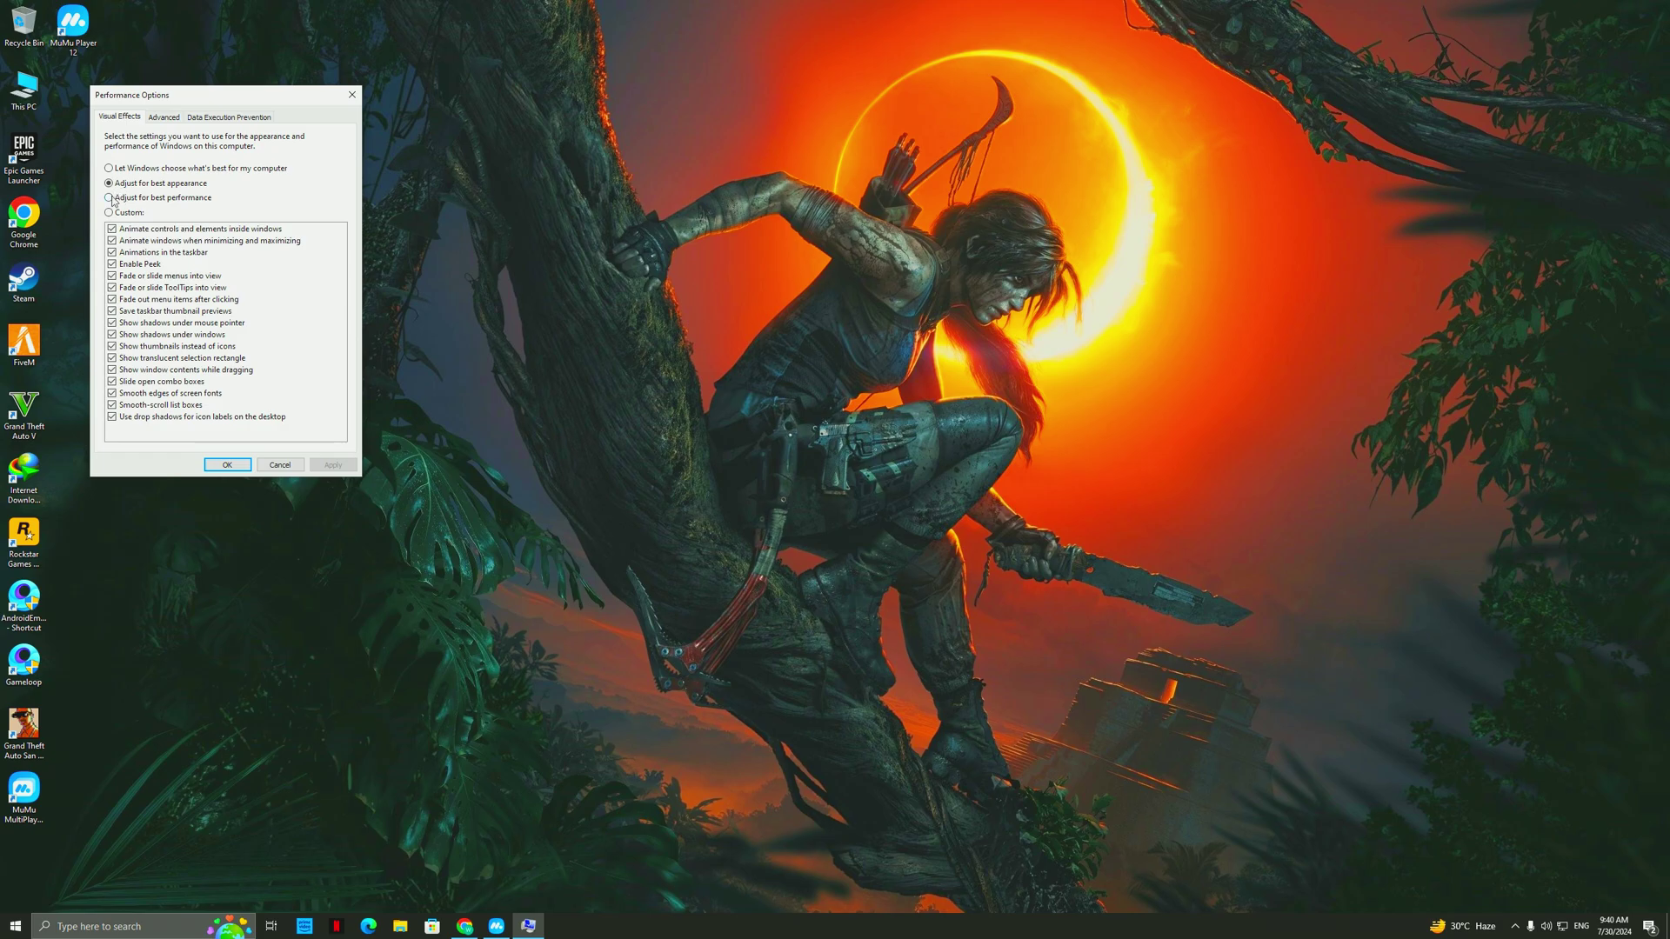
Adjust visual effects for best performance, then re-enable smooth-scroll list boxes, smooth edges of screen fonts, and window contents while dragging.
click(114, 405)
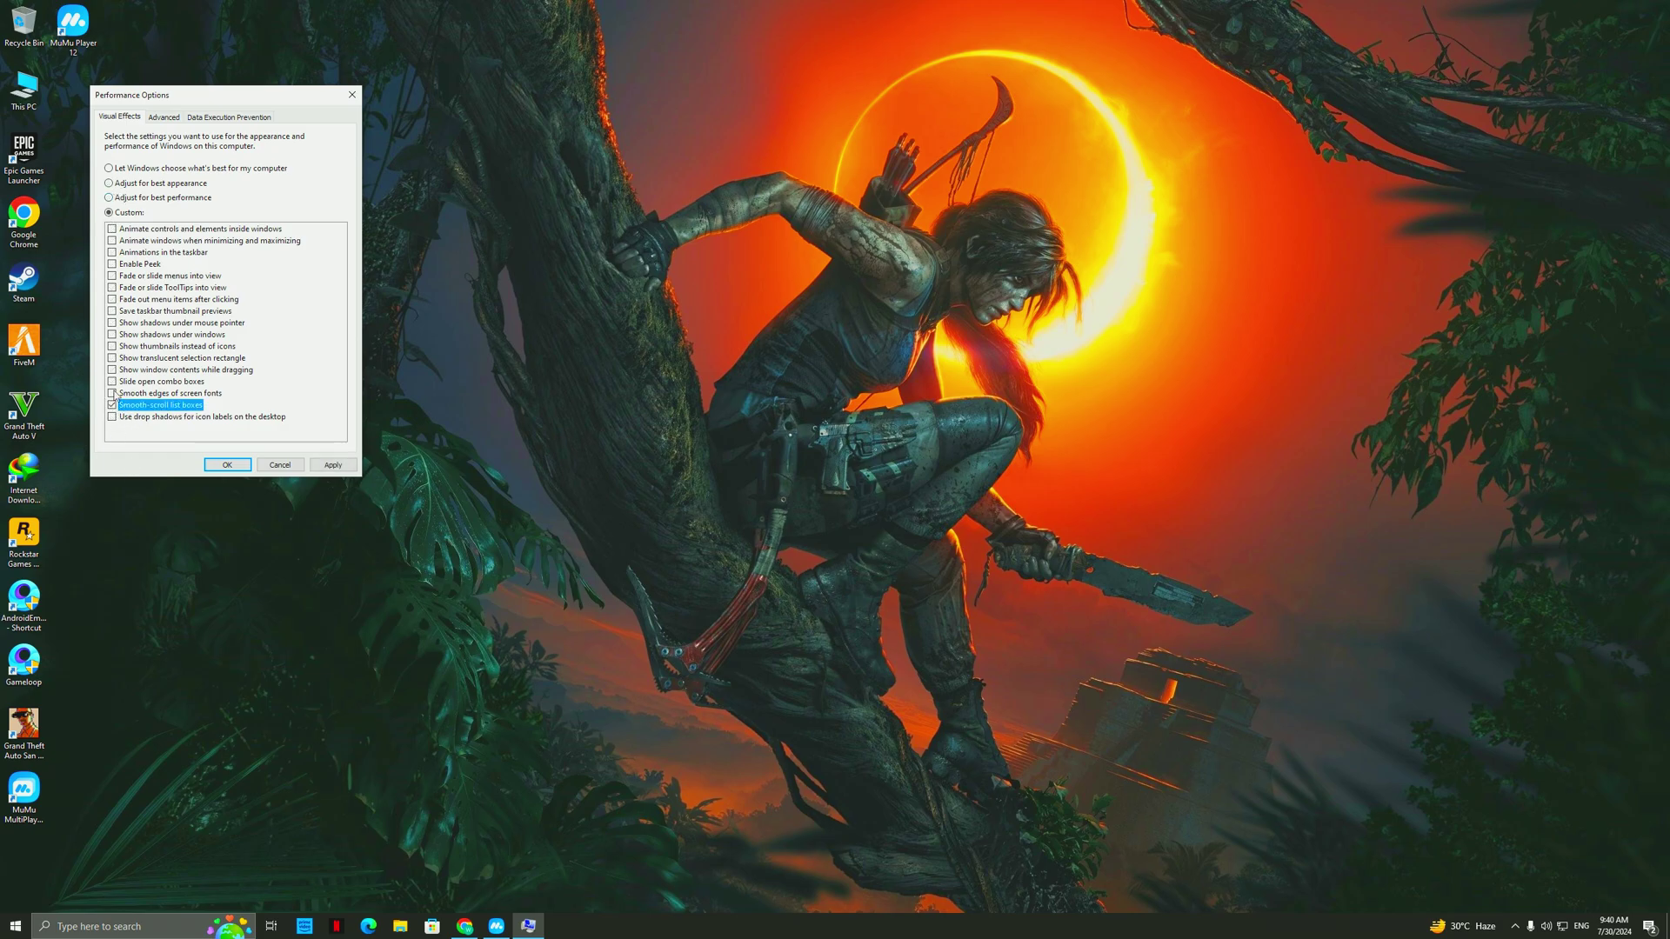
click(106, 404)
click(112, 393)
click(112, 369)
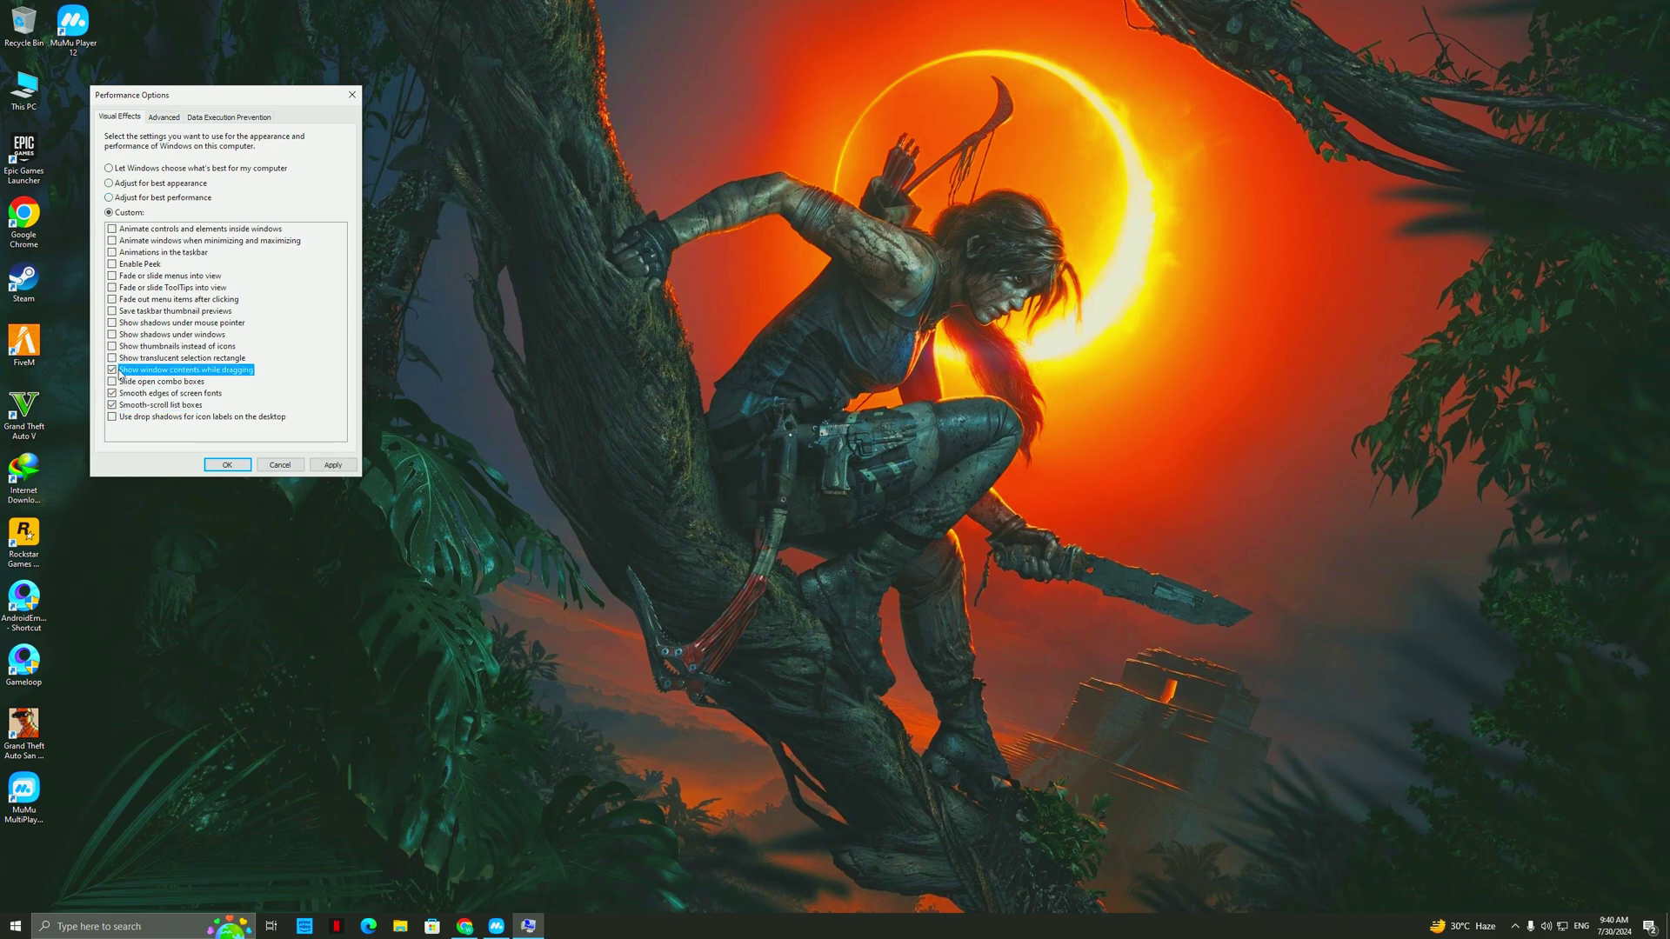
Enable mouse pointer shadows, fading out menu items, taskbar animations and thumbnails instead of icons, and save the visual effects.
click(123, 324)
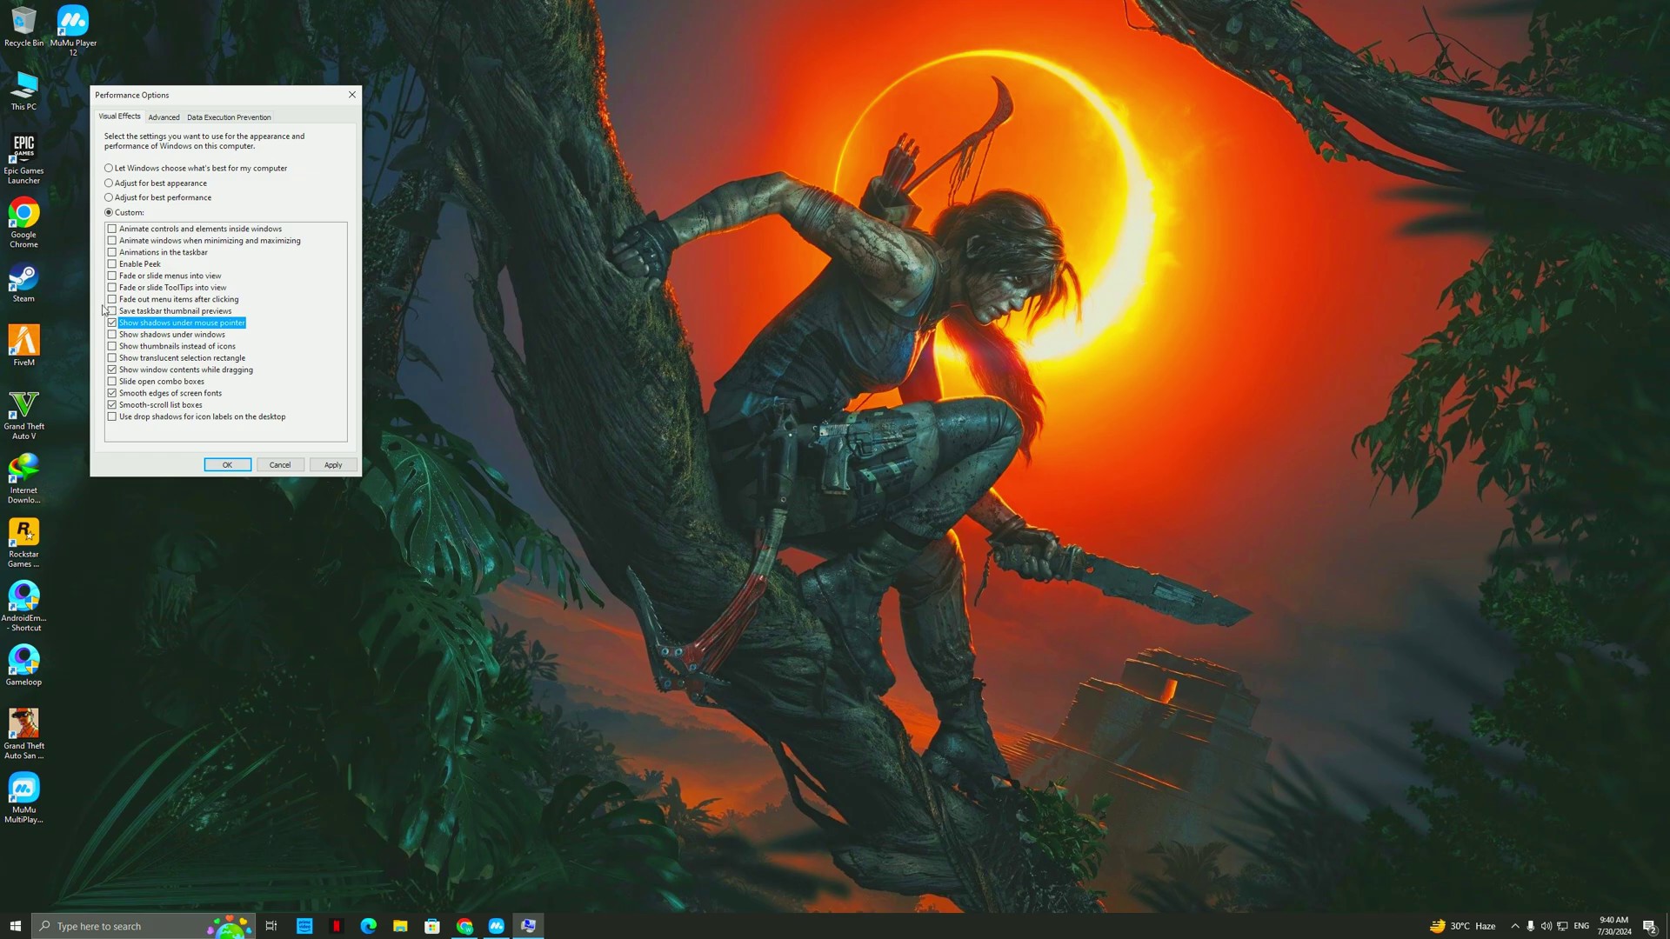
click(111, 300)
click(112, 253)
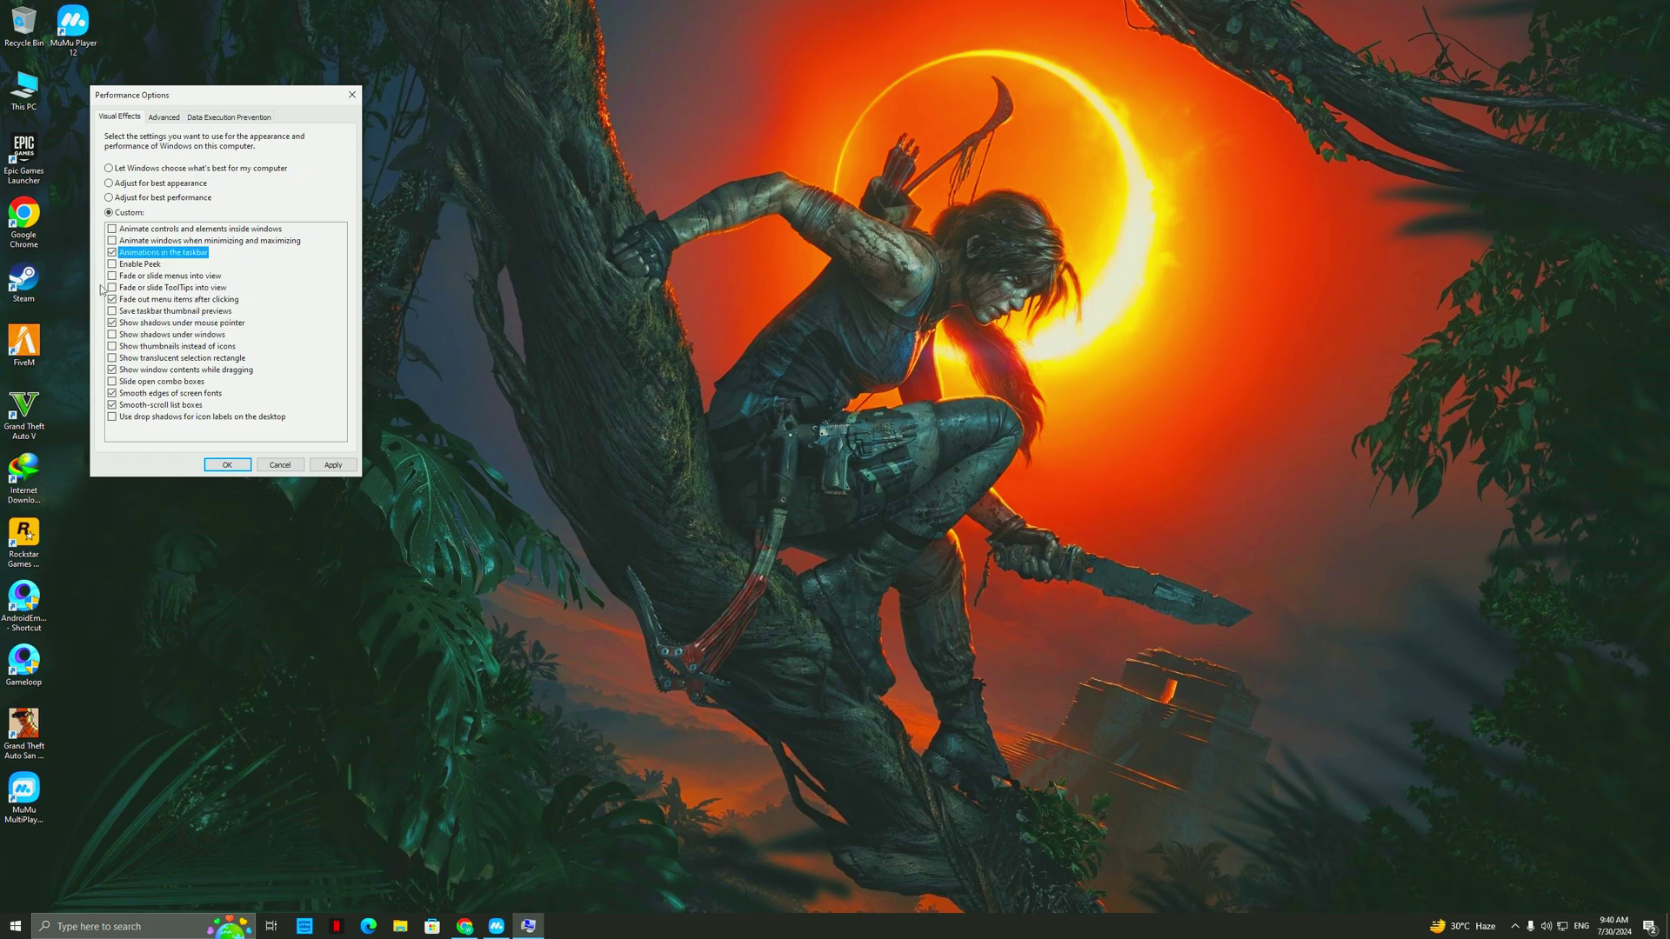
click(329, 463)
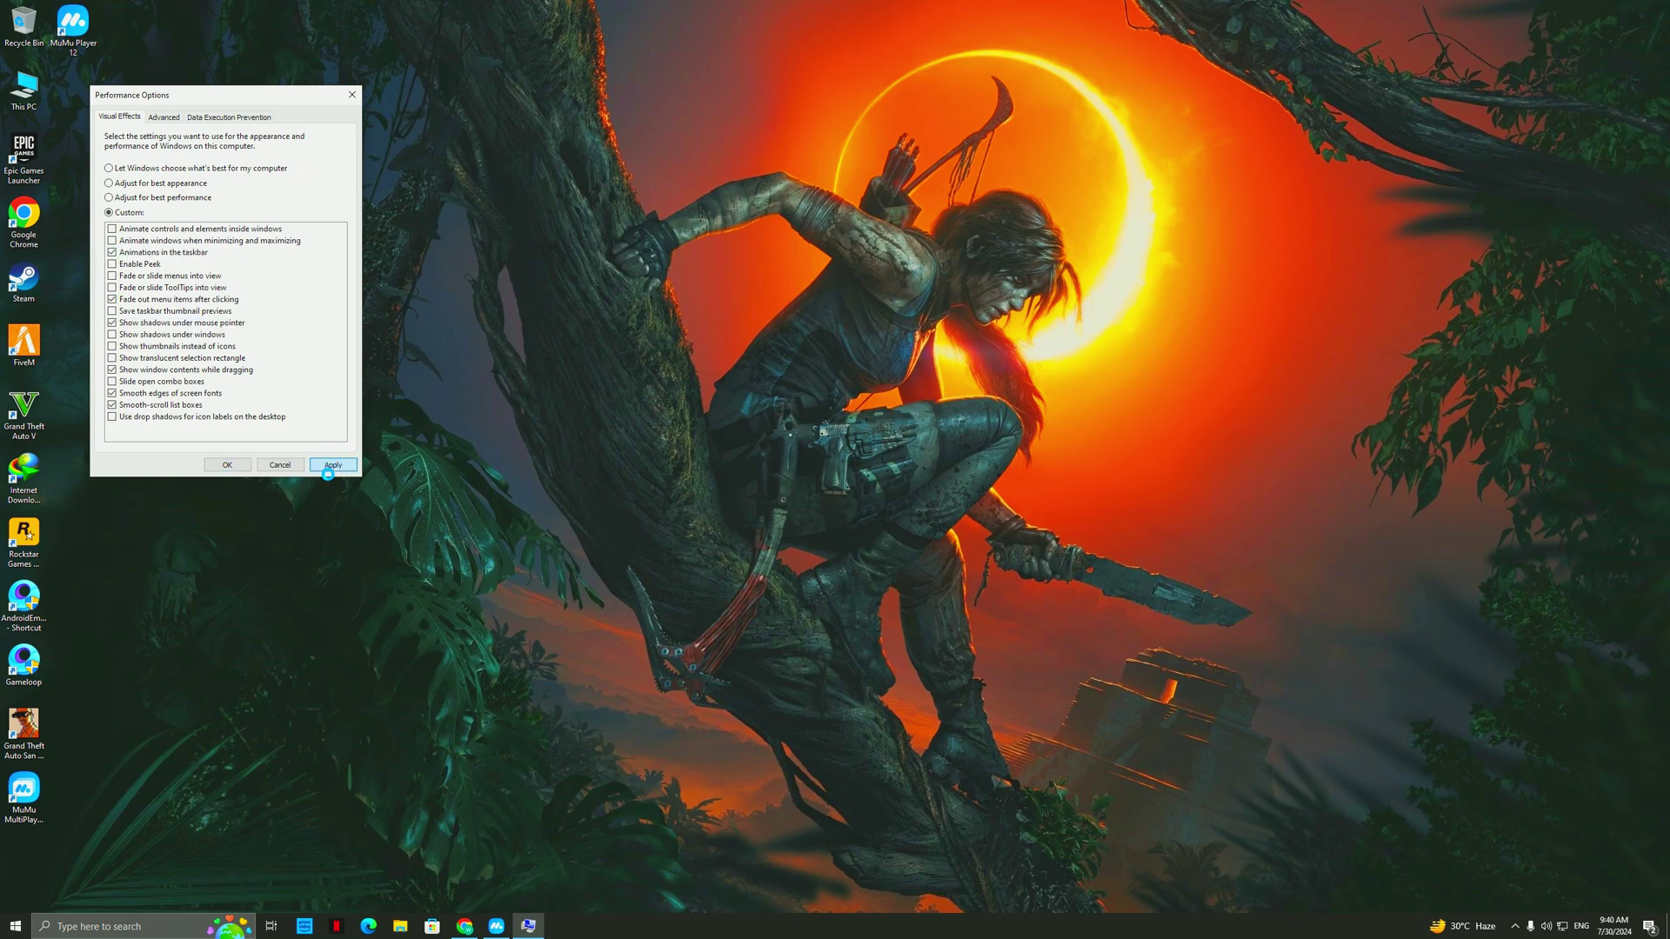
click(112, 347)
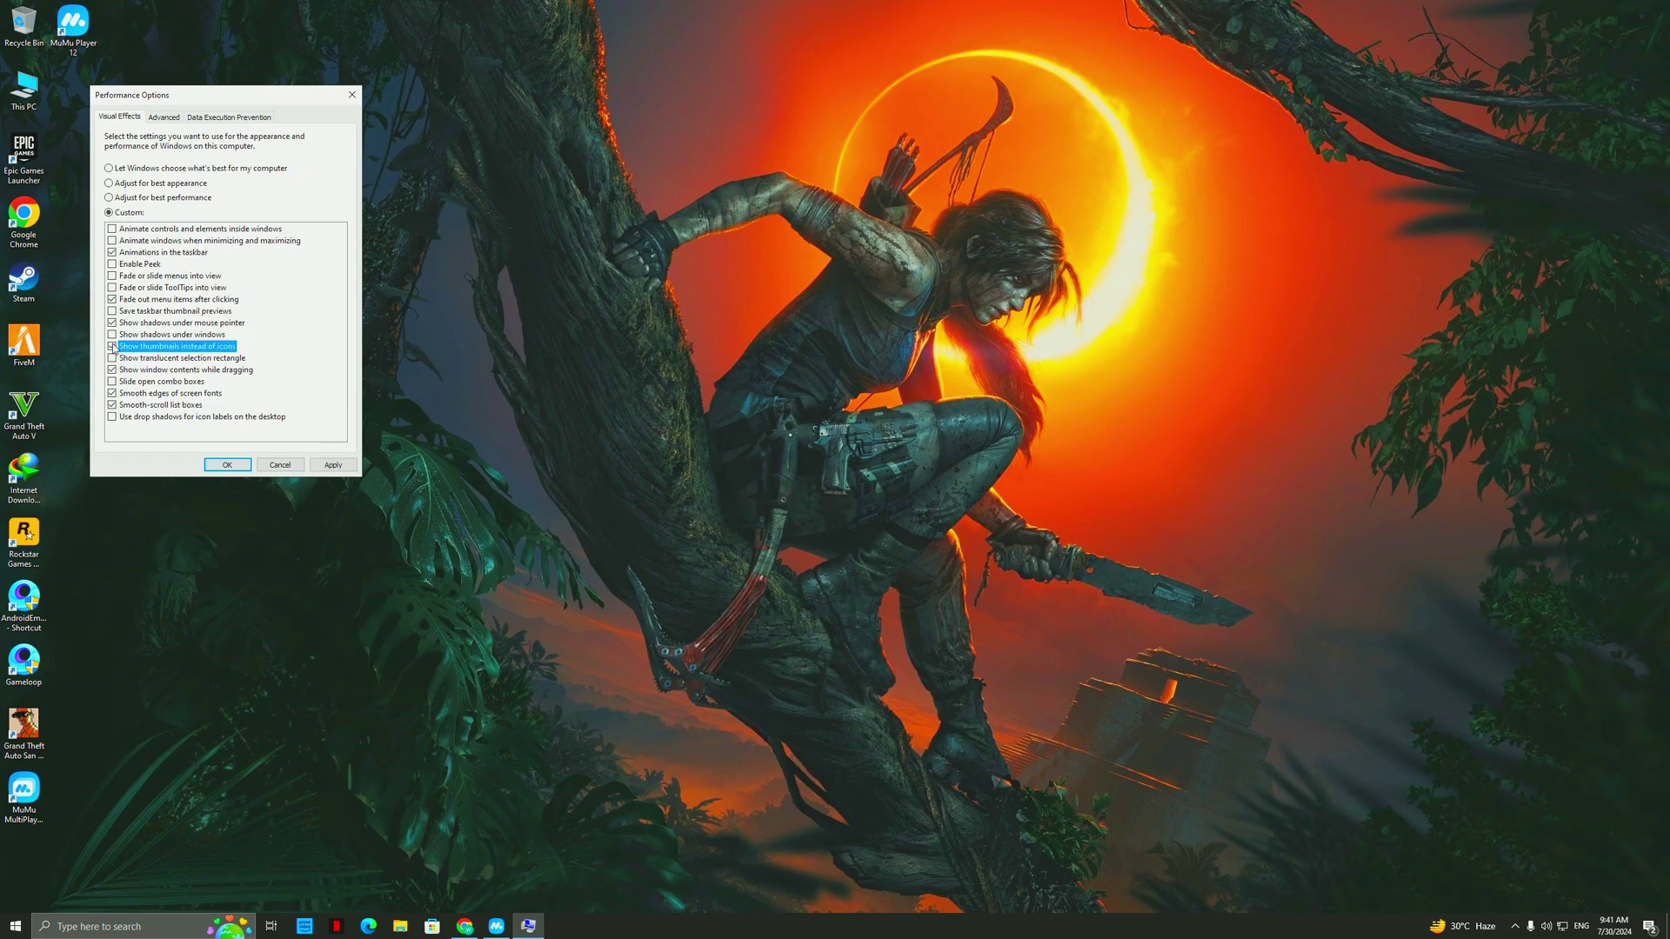
click(226, 463)
Open System Configuration and bring up the advanced boot options for the Windows 10 installation.
click(14, 924)
text(m)
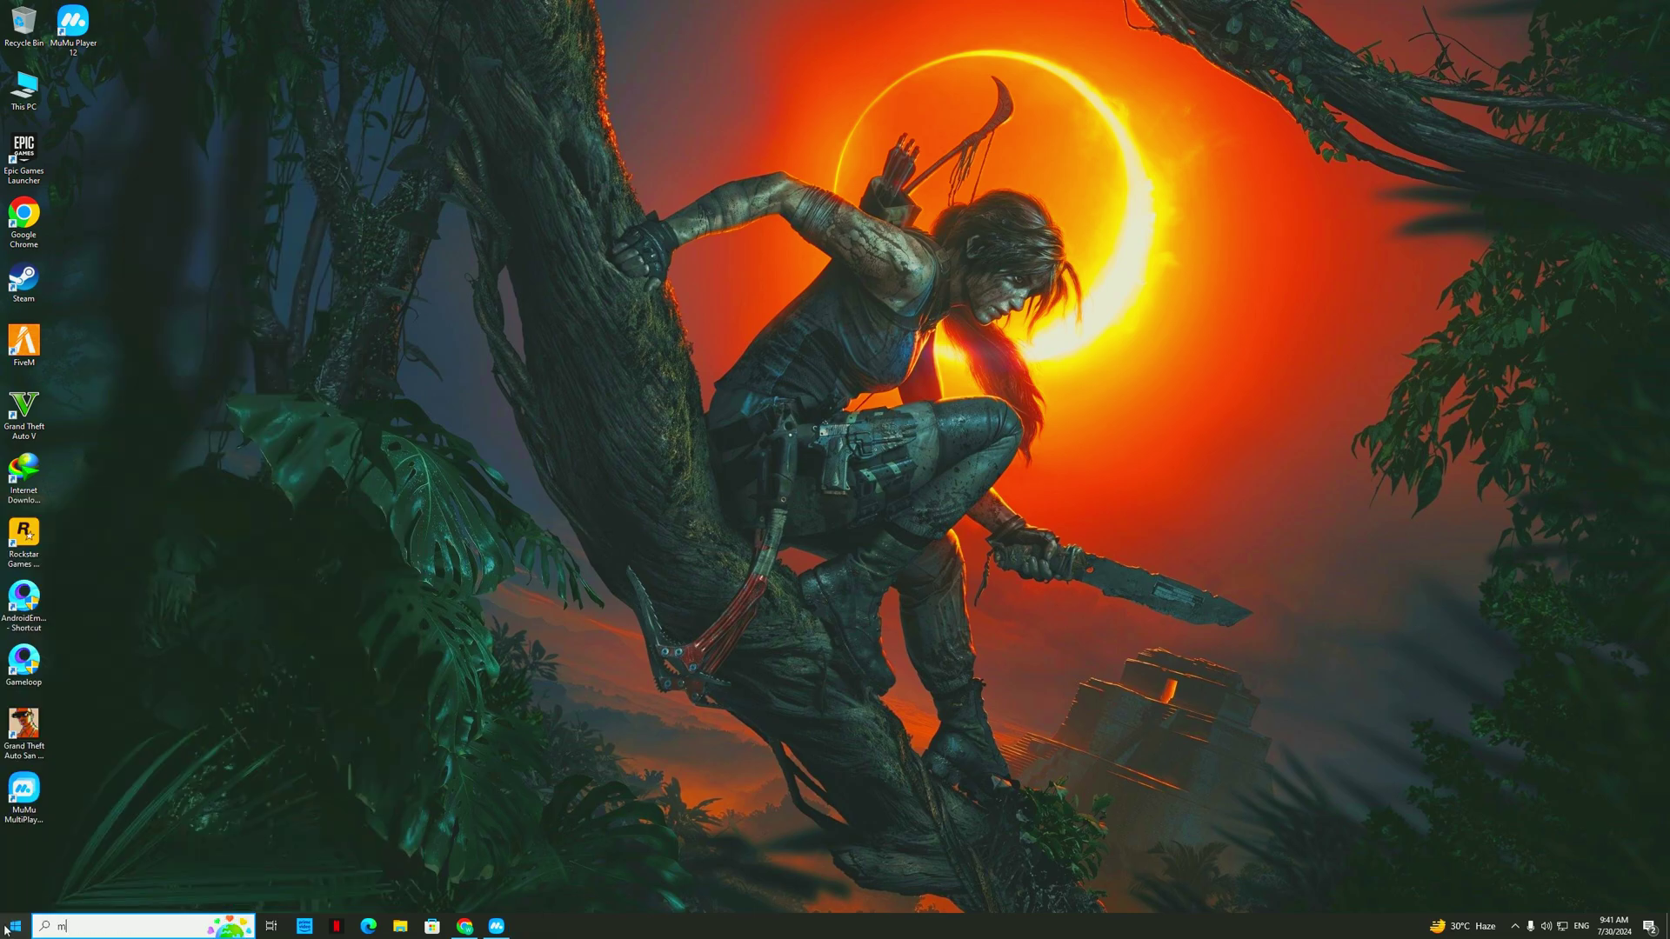
text(s conf)
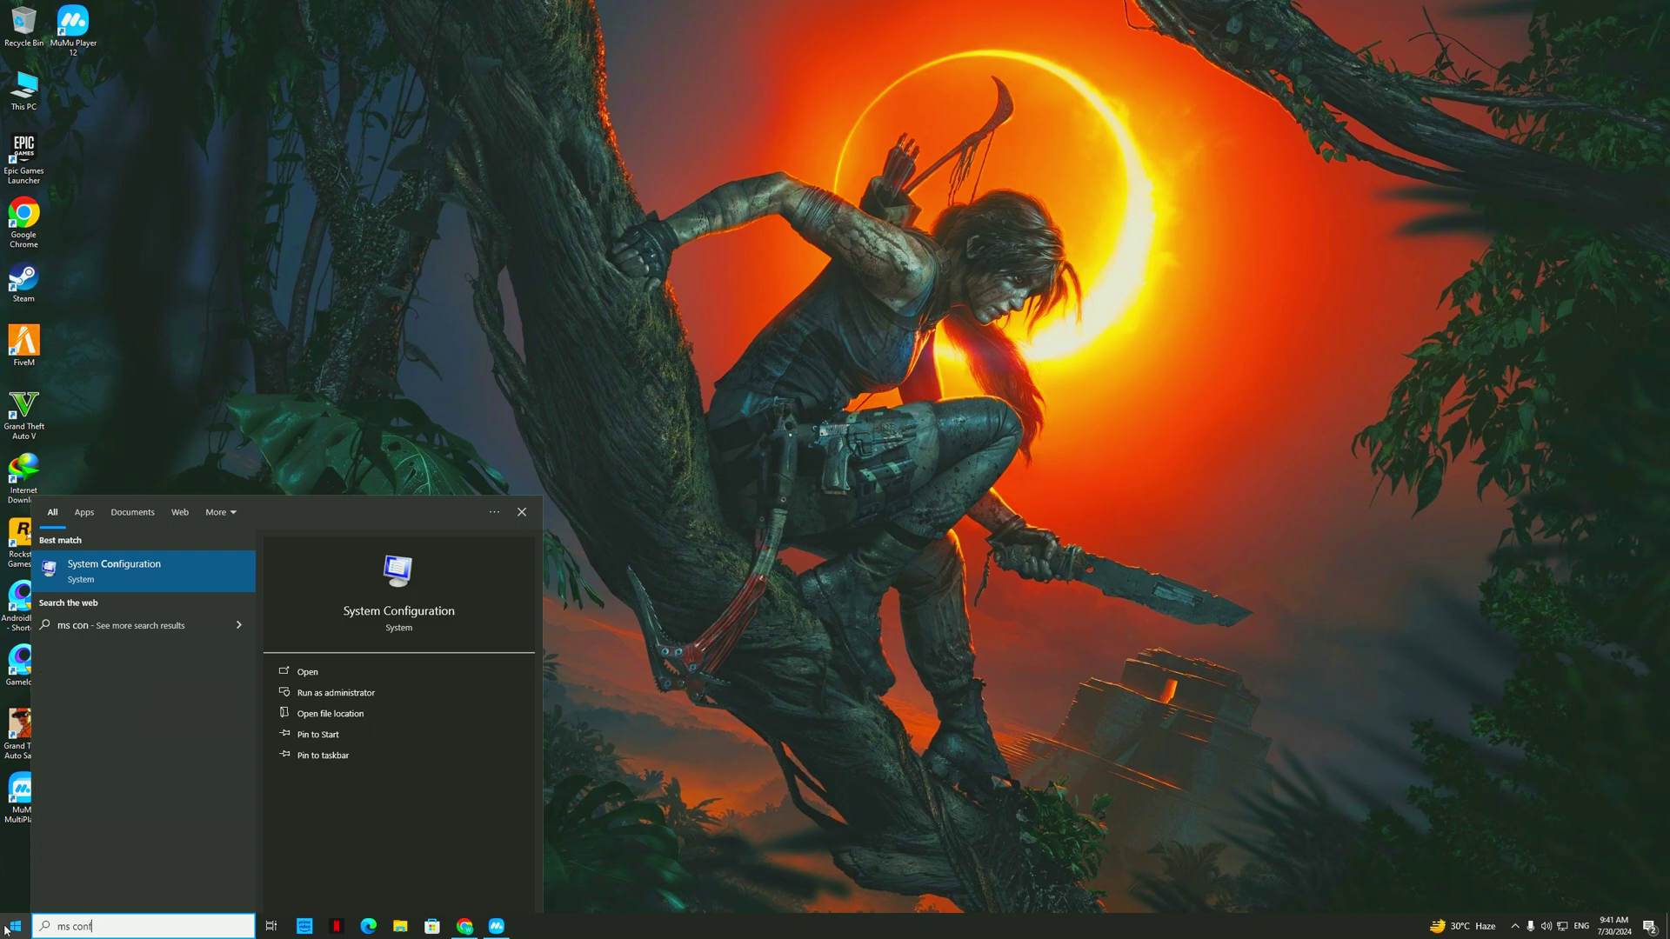
click(113, 568)
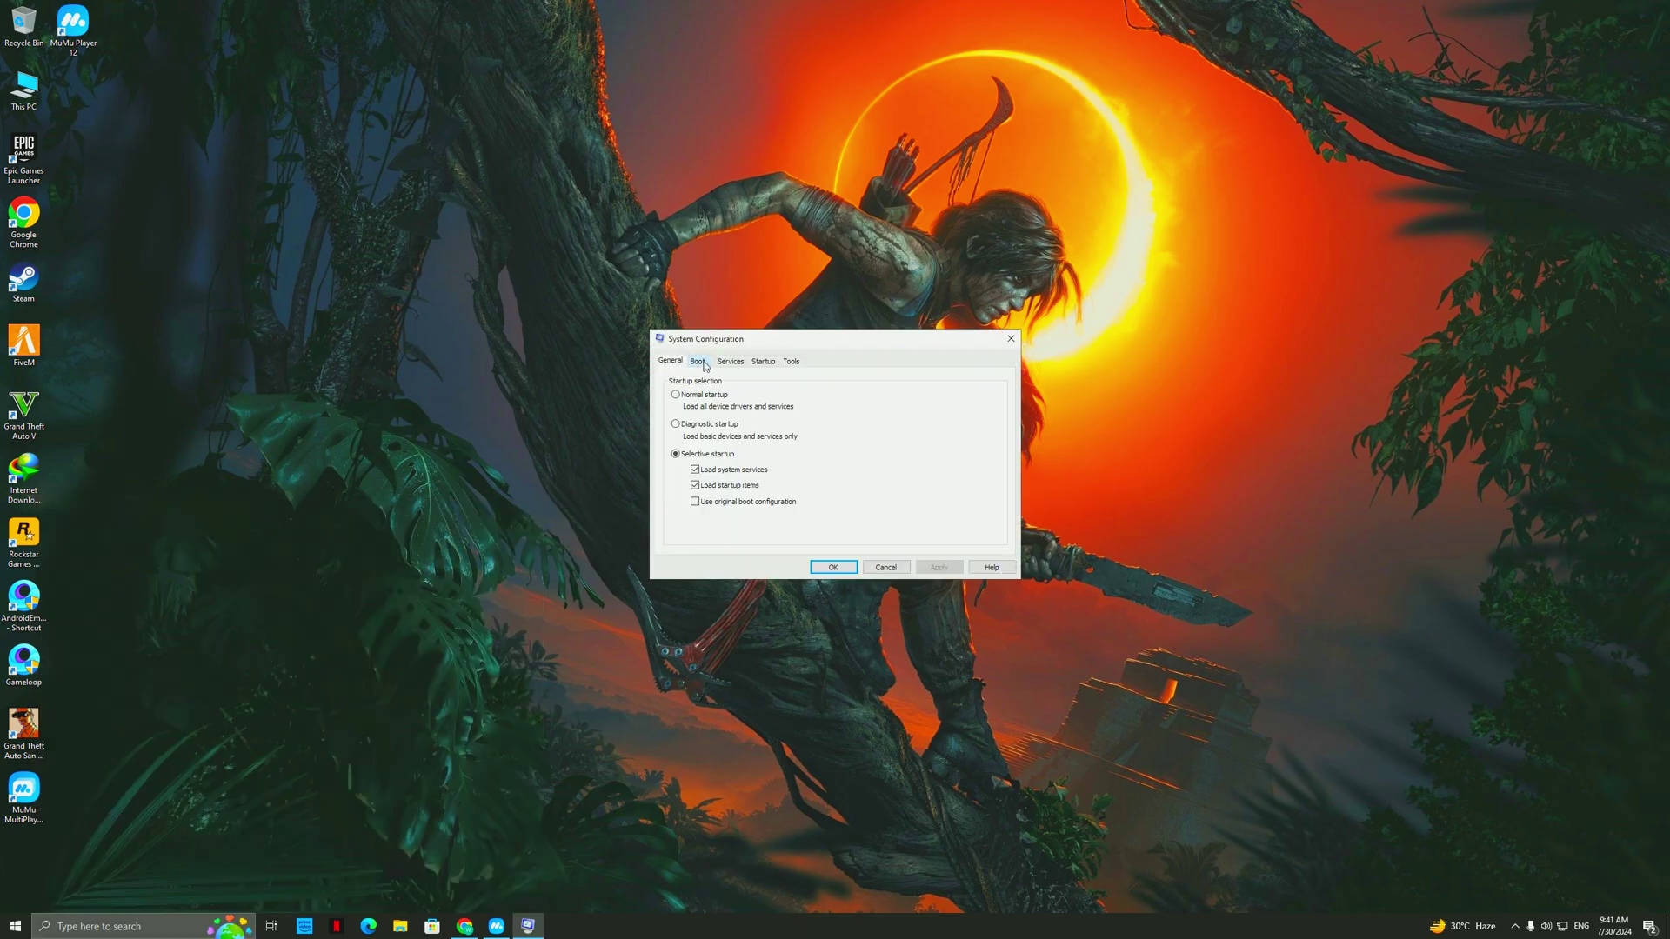
click(698, 361)
click(694, 455)
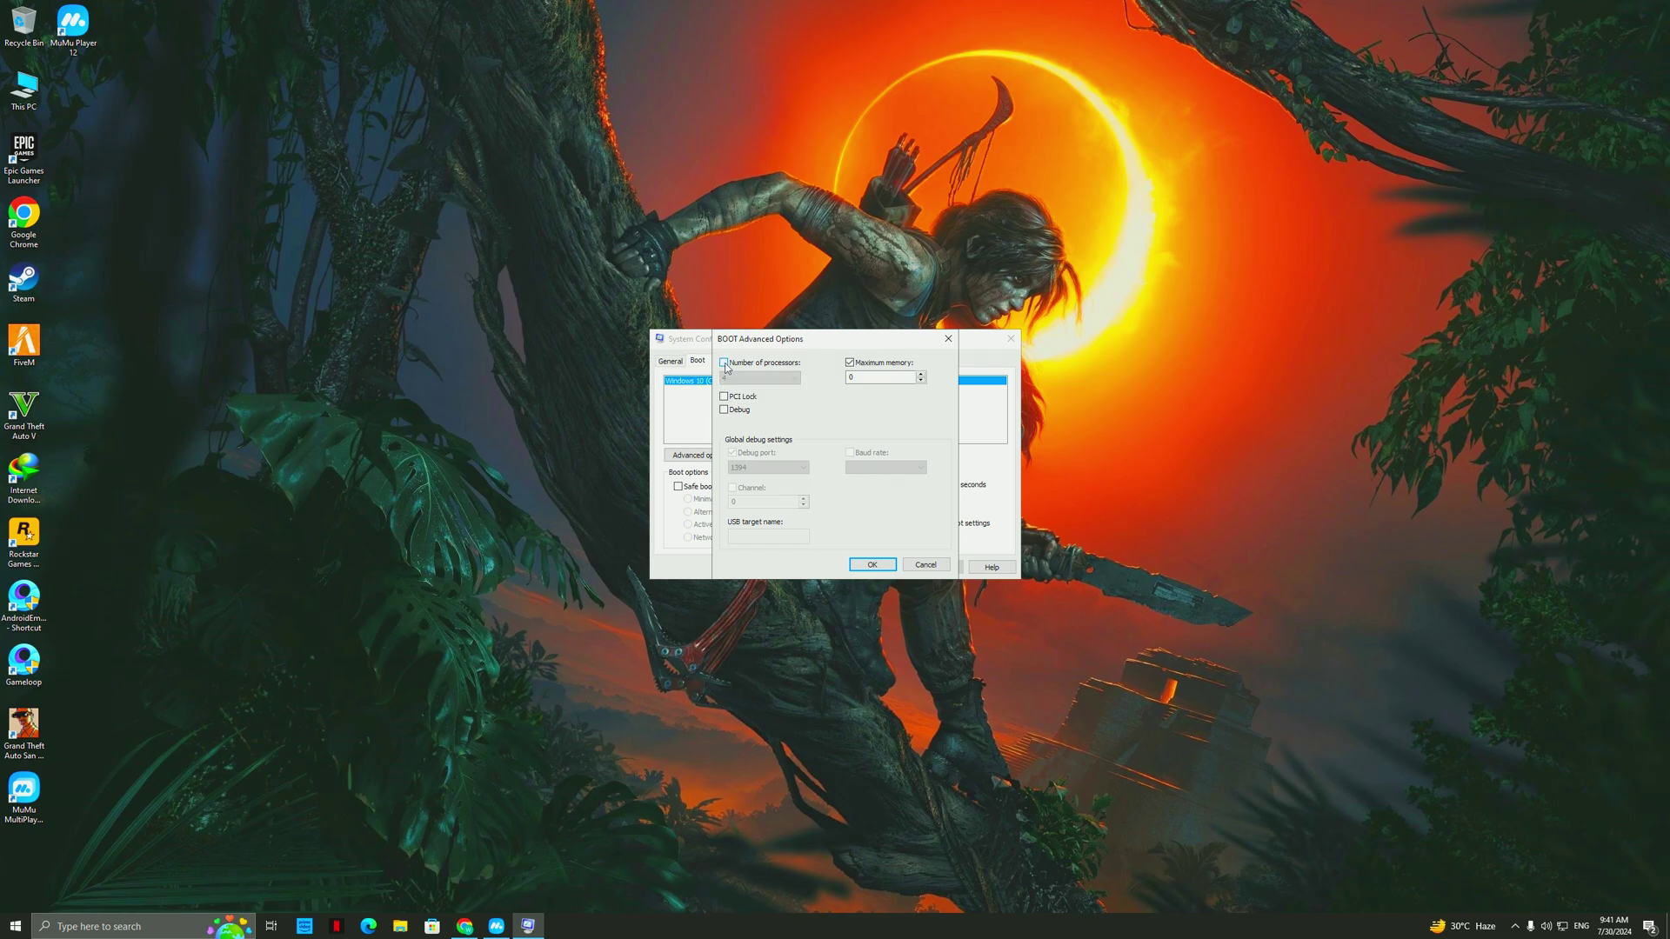
Enable the Number of processors boot option, confirm the changes, and close System Configuration.
click(724, 364)
click(880, 566)
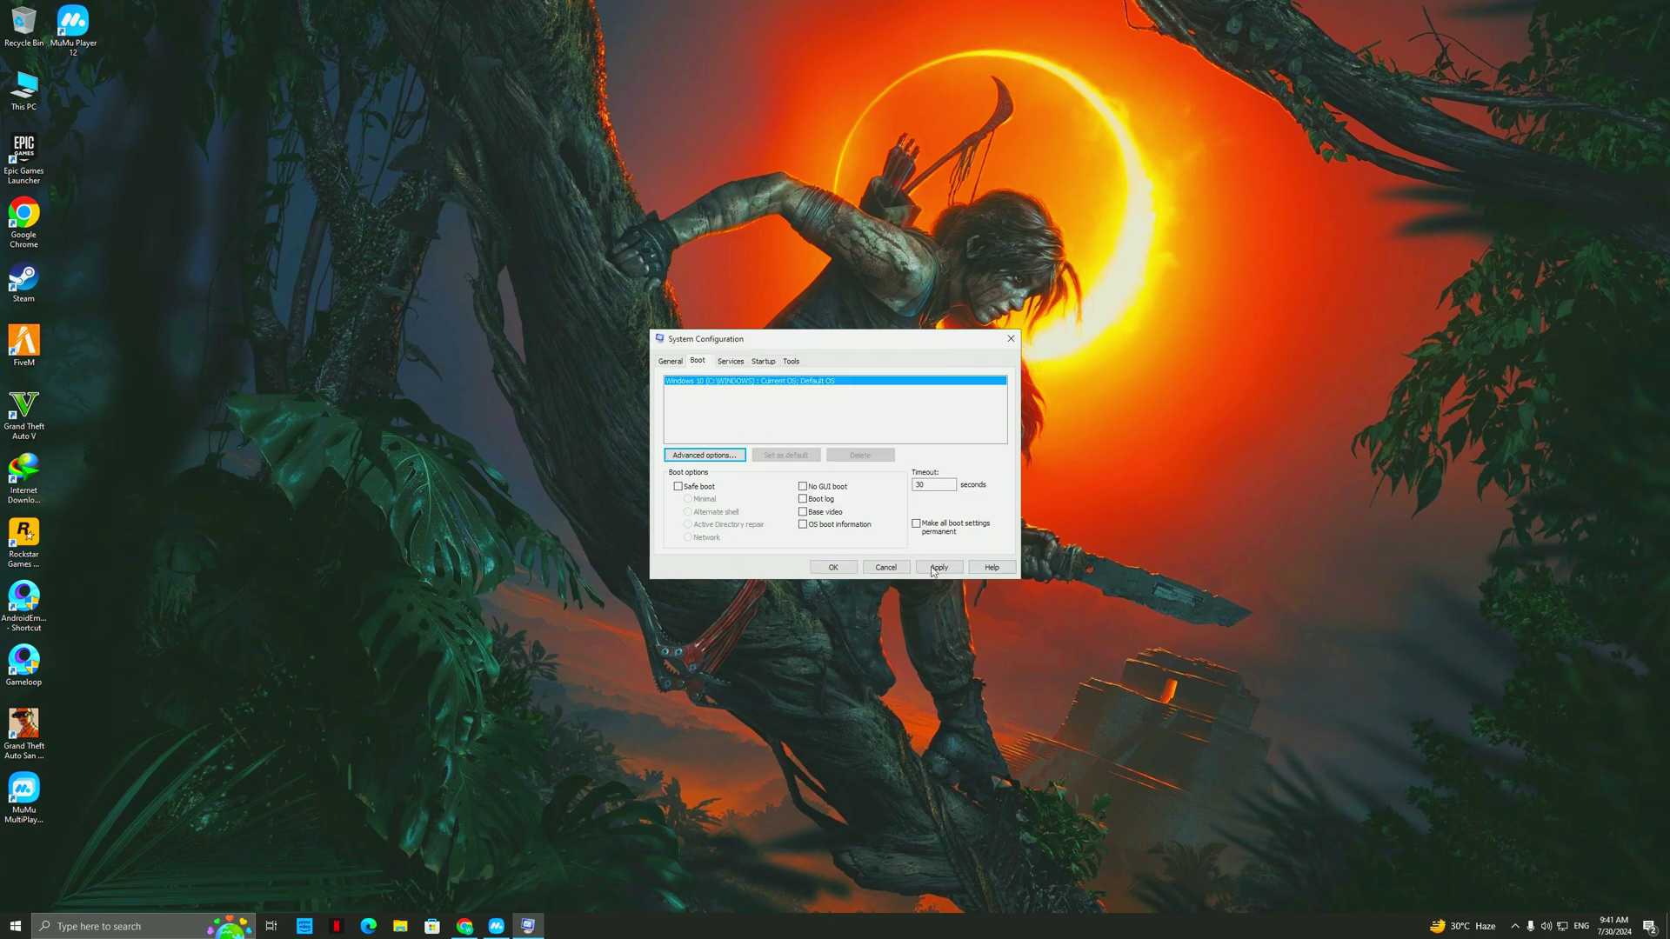
click(848, 569)
click(892, 491)
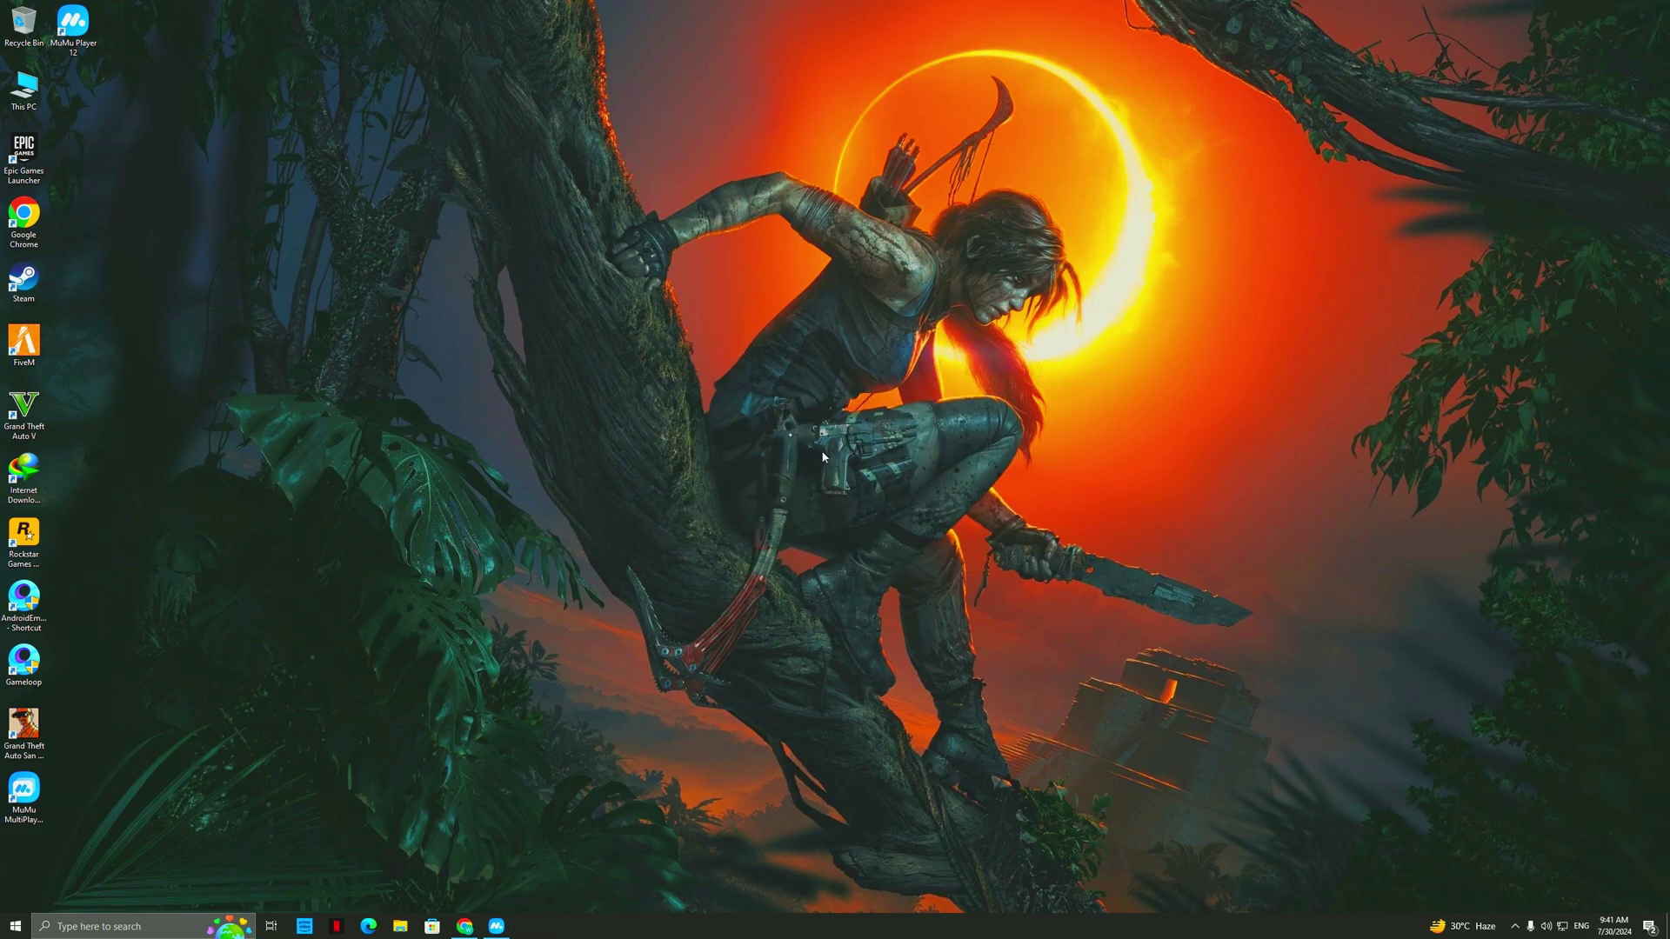
Open Defragment and Optimize Drives and start optimizing the HDD 500GB (E:) drive.
click(16, 926)
text(di)
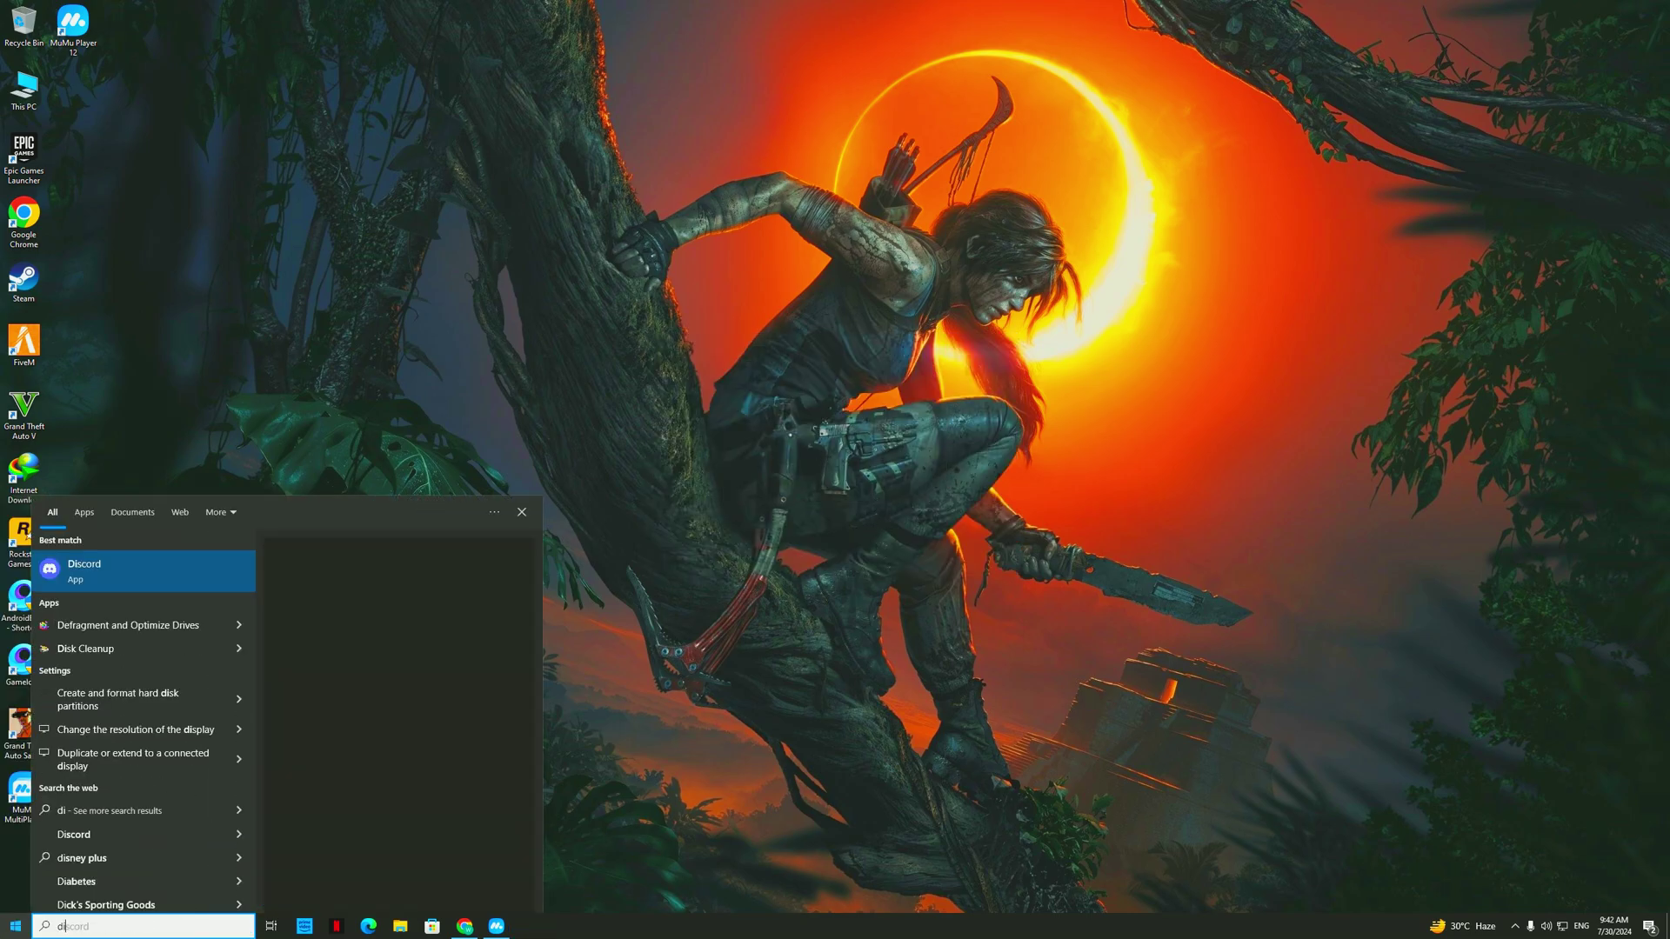
text(sk)
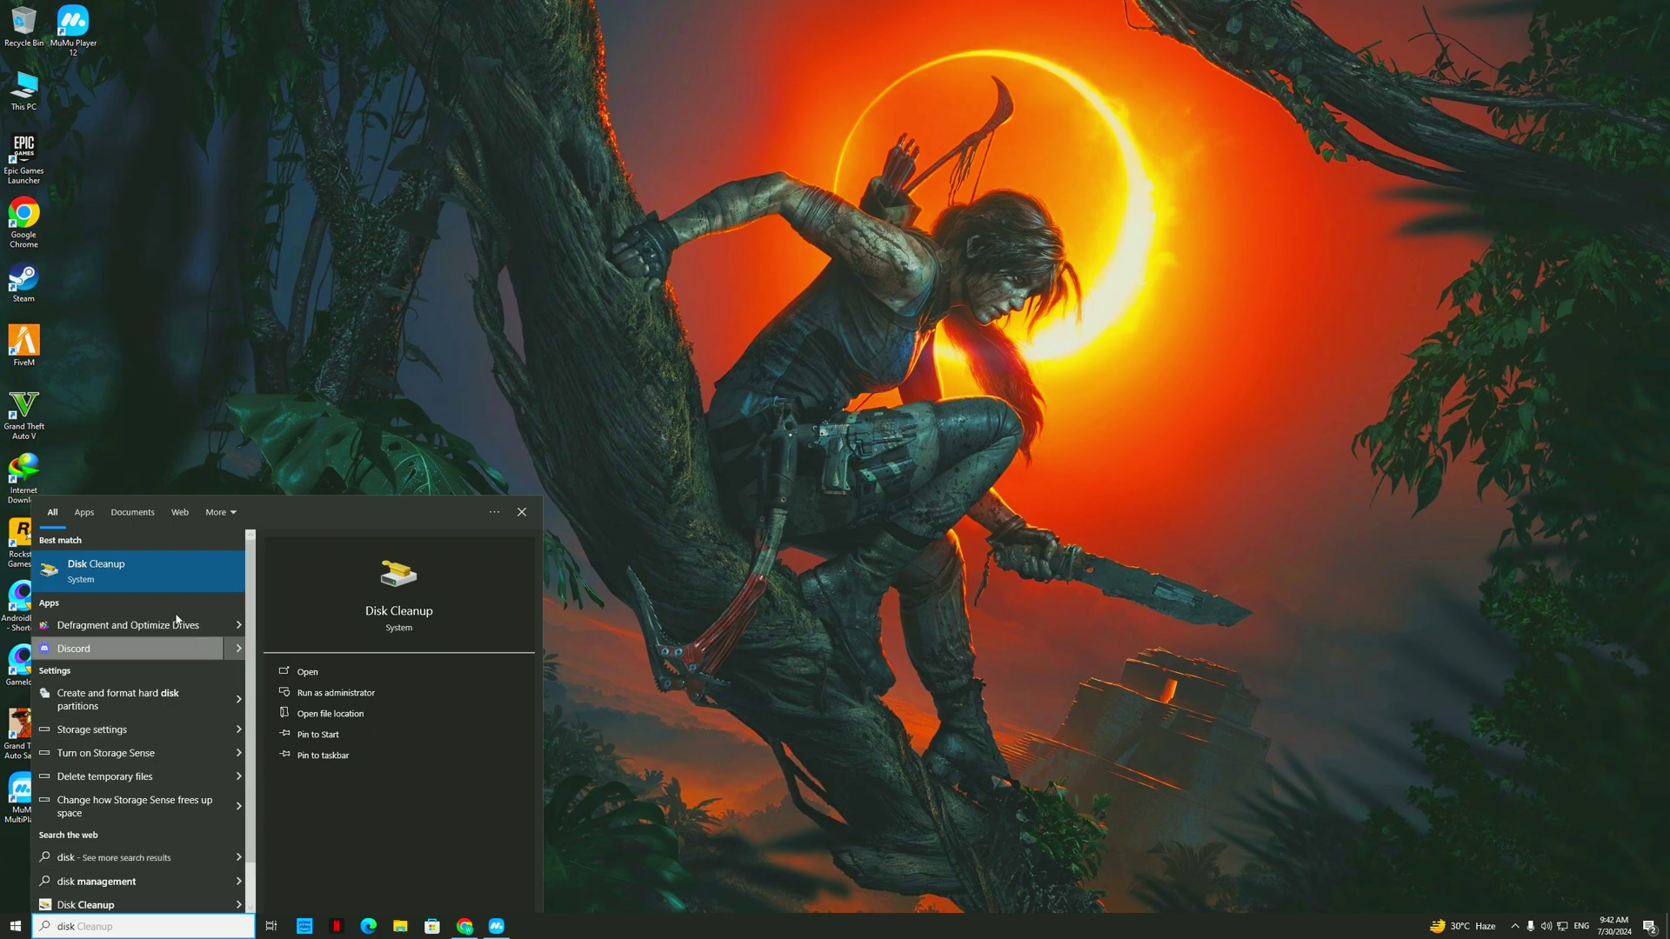
click(130, 625)
click(654, 432)
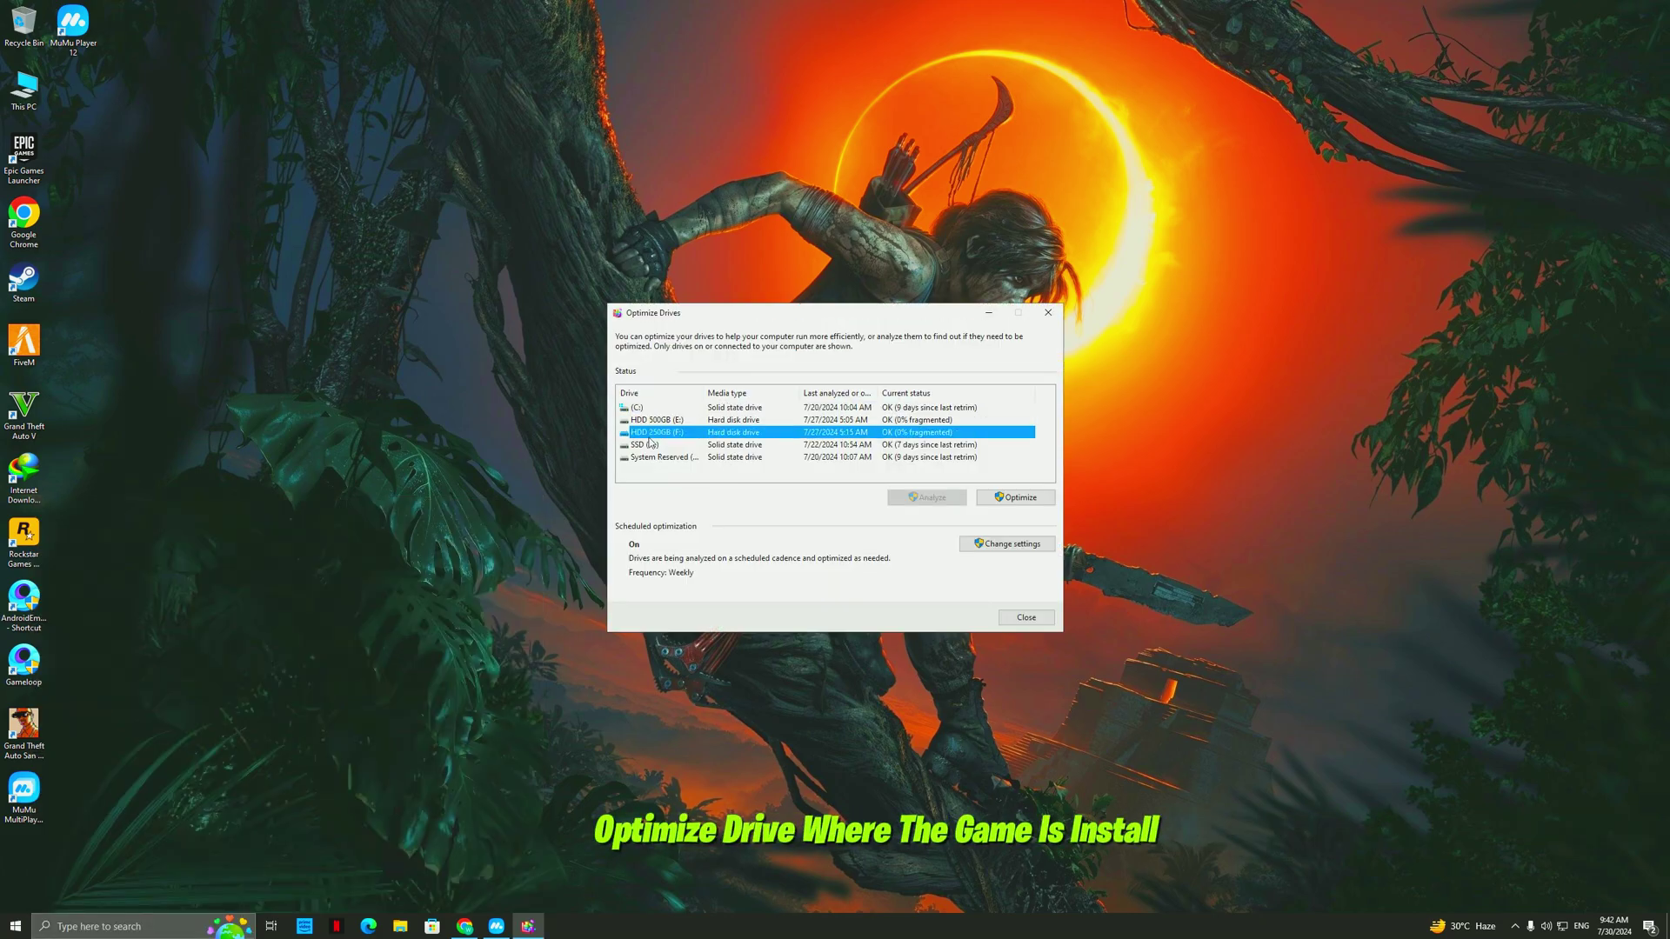
click(670, 420)
click(1026, 507)
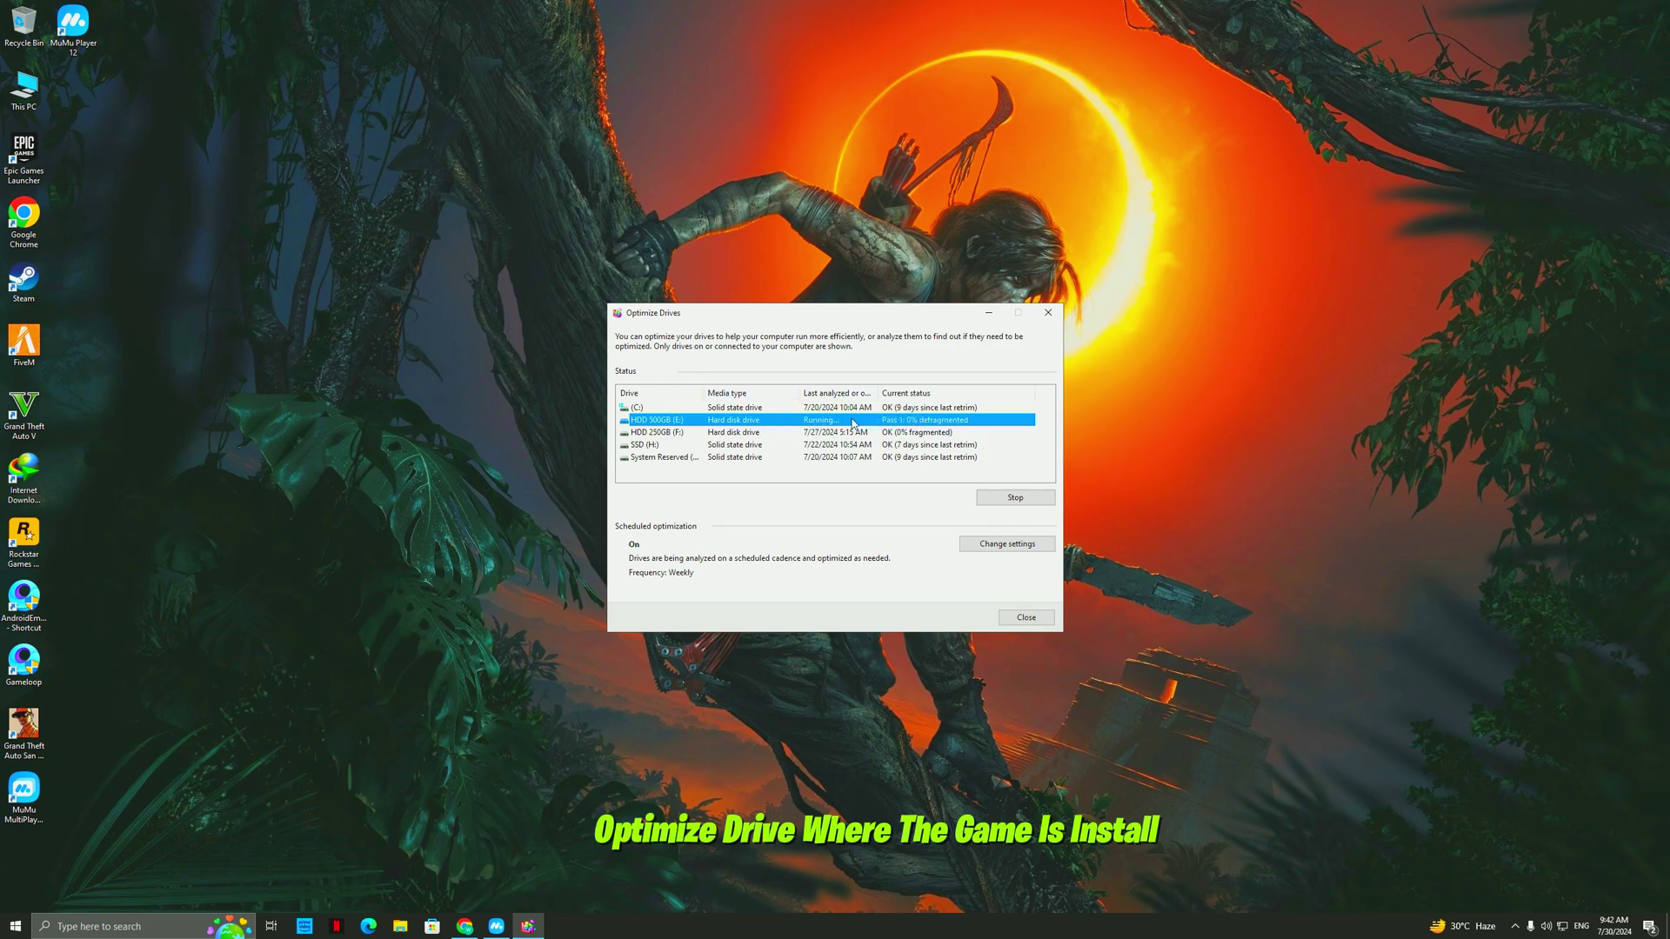
Minimize the Optimize Drives window and refresh the desktop.
click(989, 312)
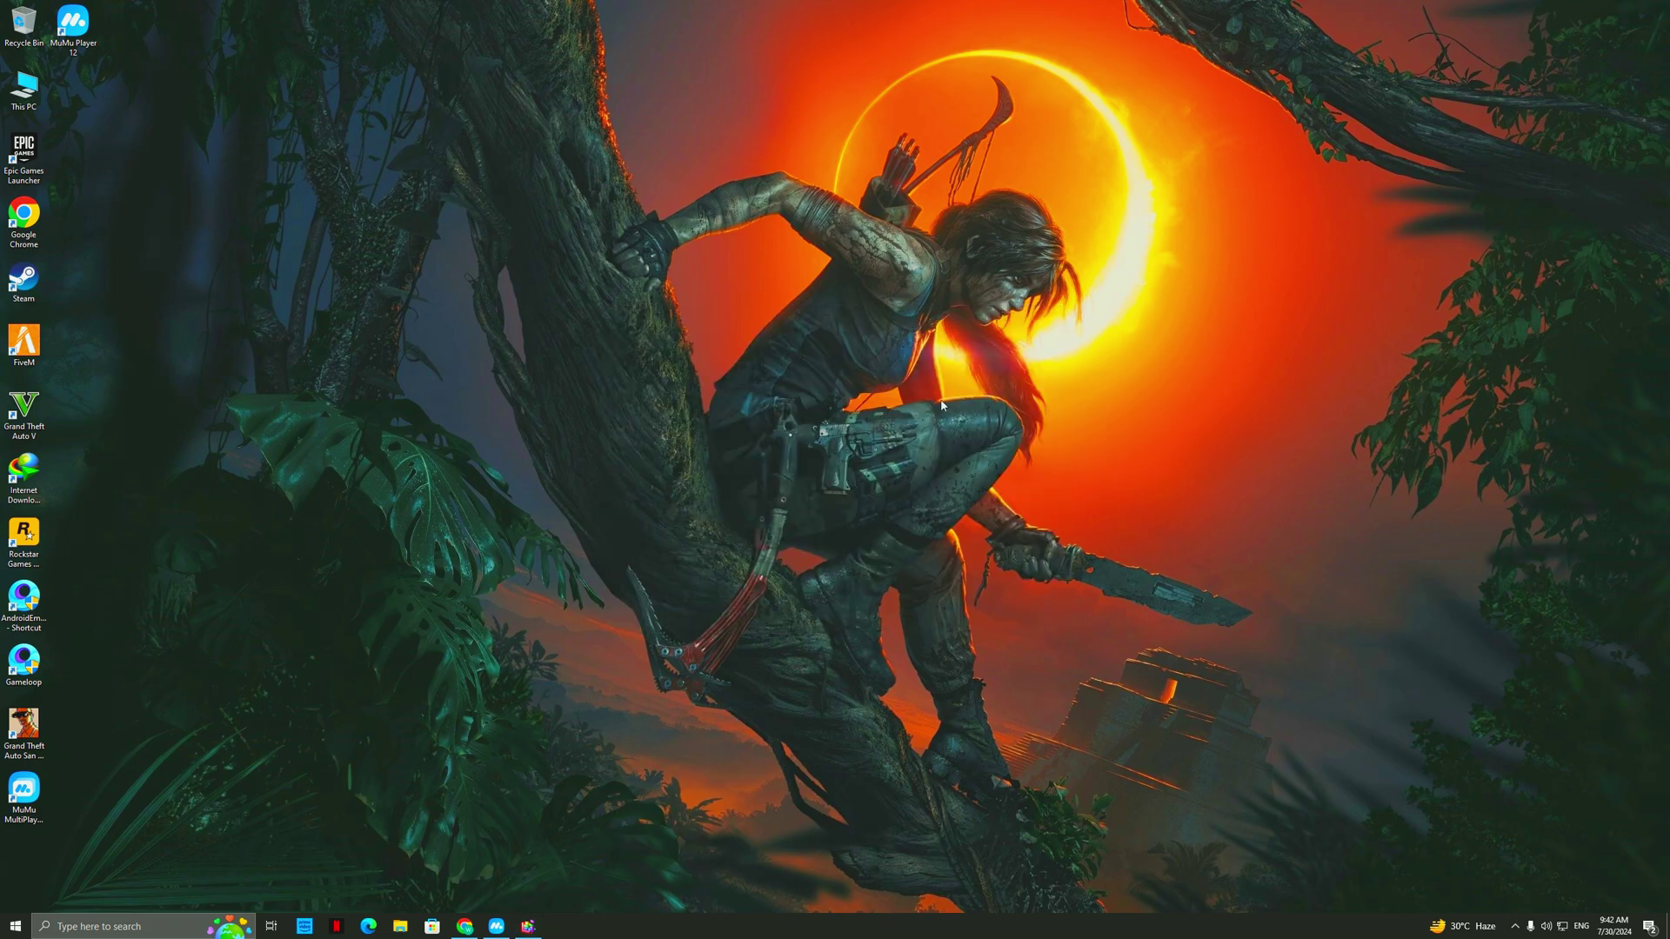
right_click(936, 390)
click(974, 444)
Open the temporary files storage settings, remove the preselected temporary files, and close Settings.
click(19, 927)
text(temp)
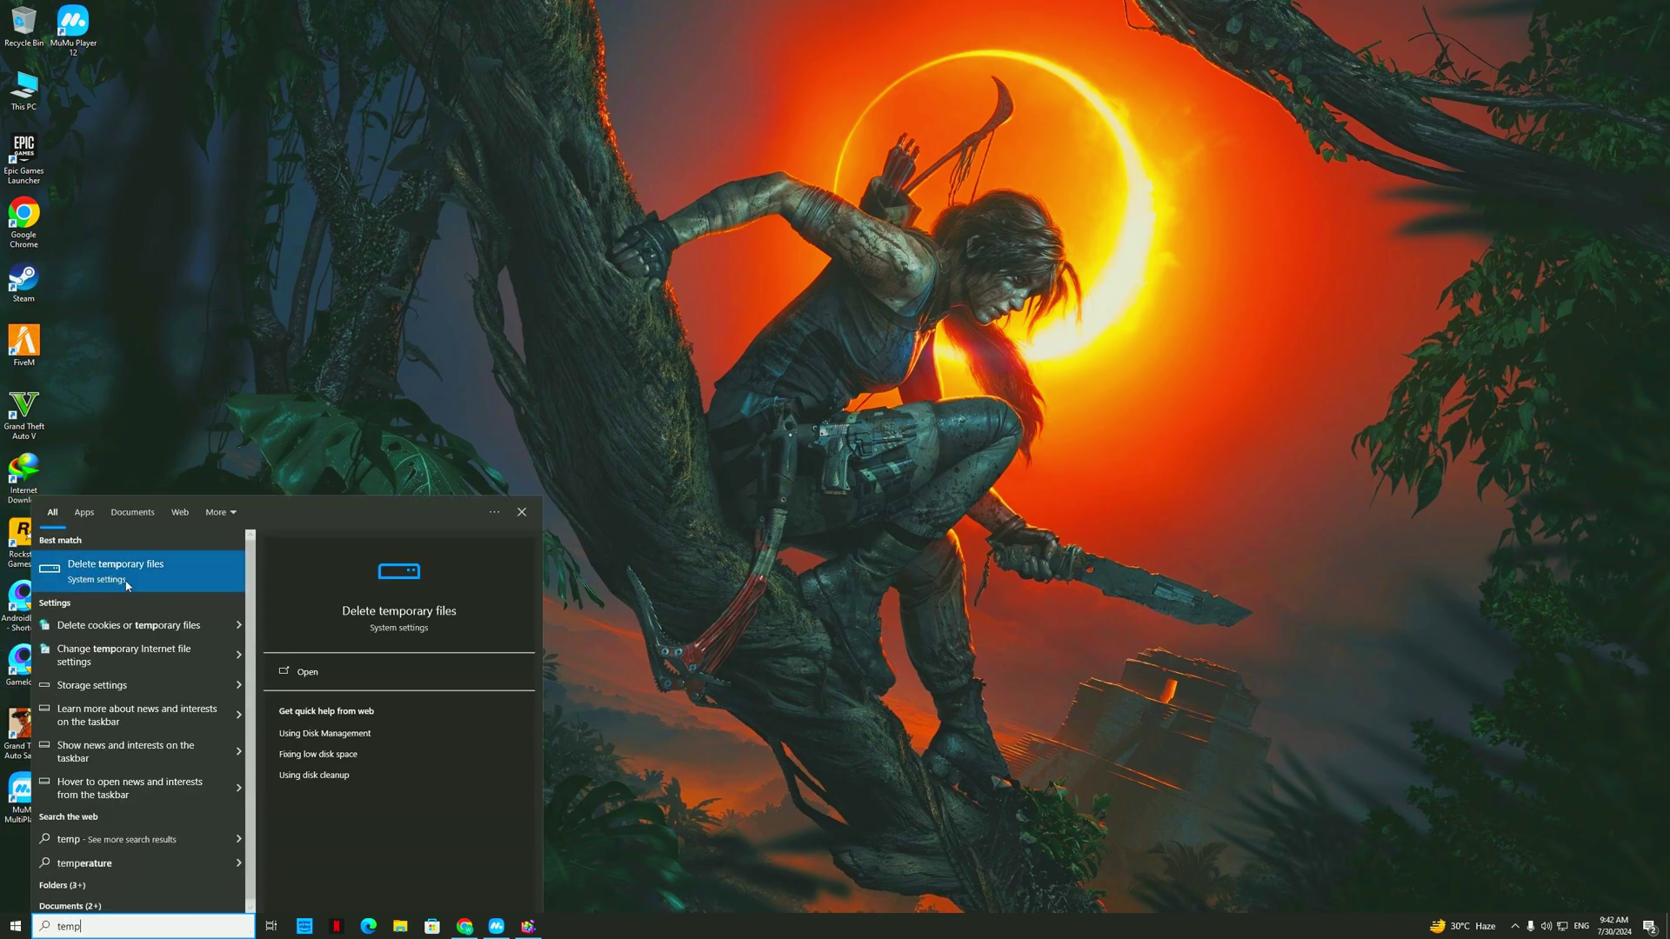
click(248, 572)
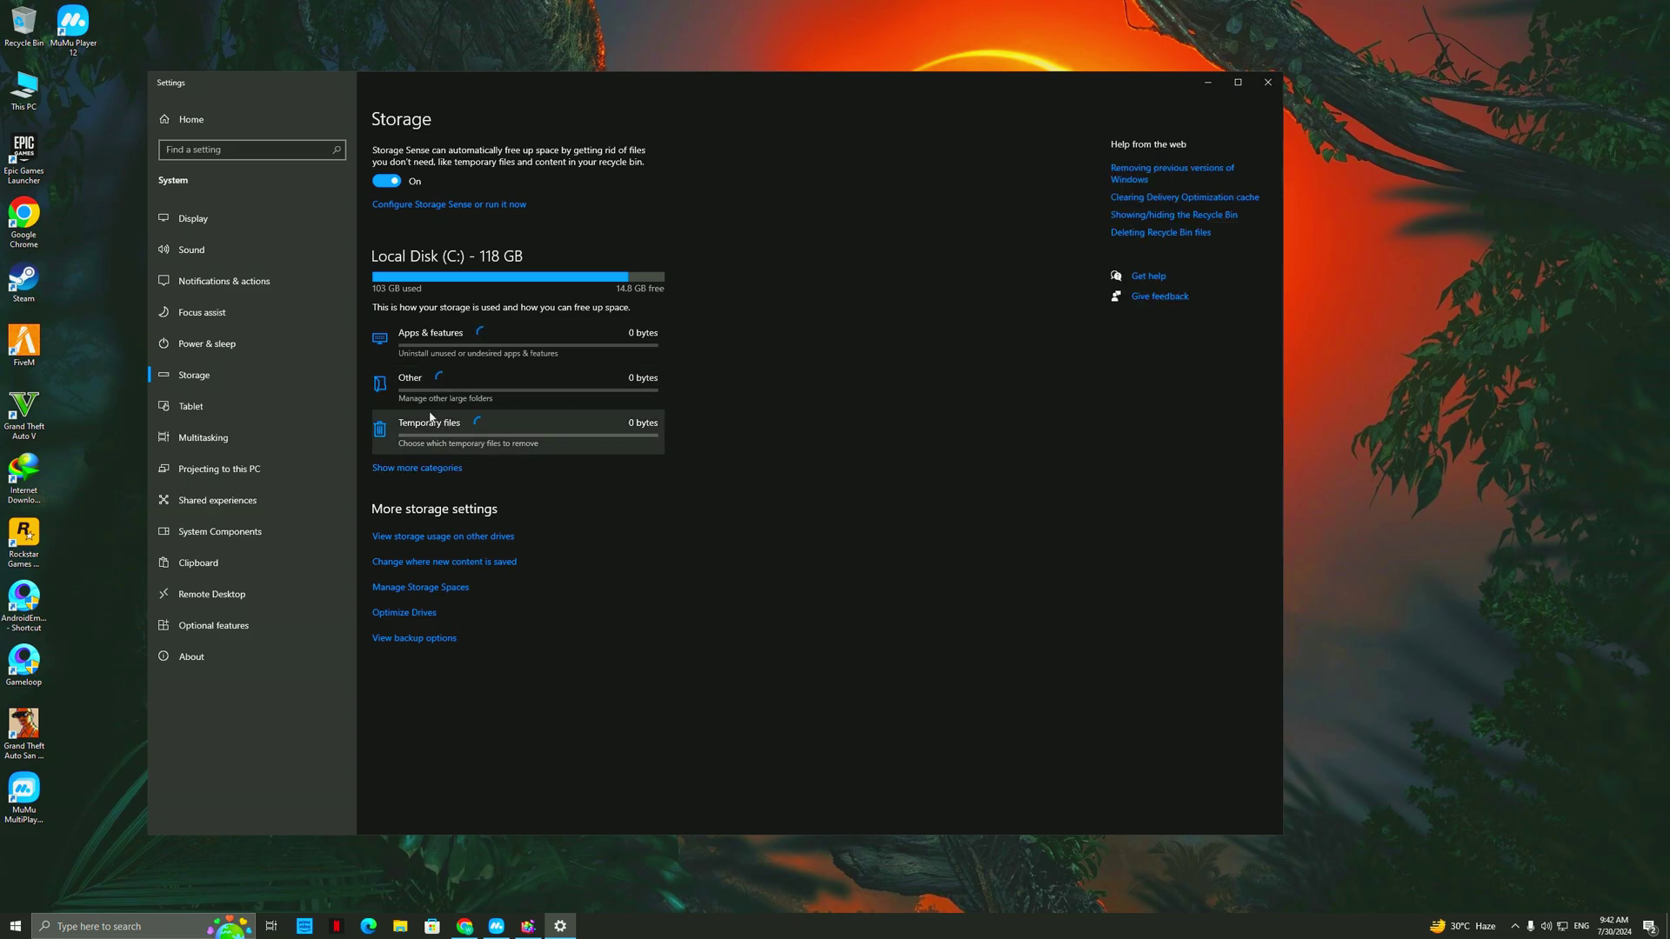
click(475, 390)
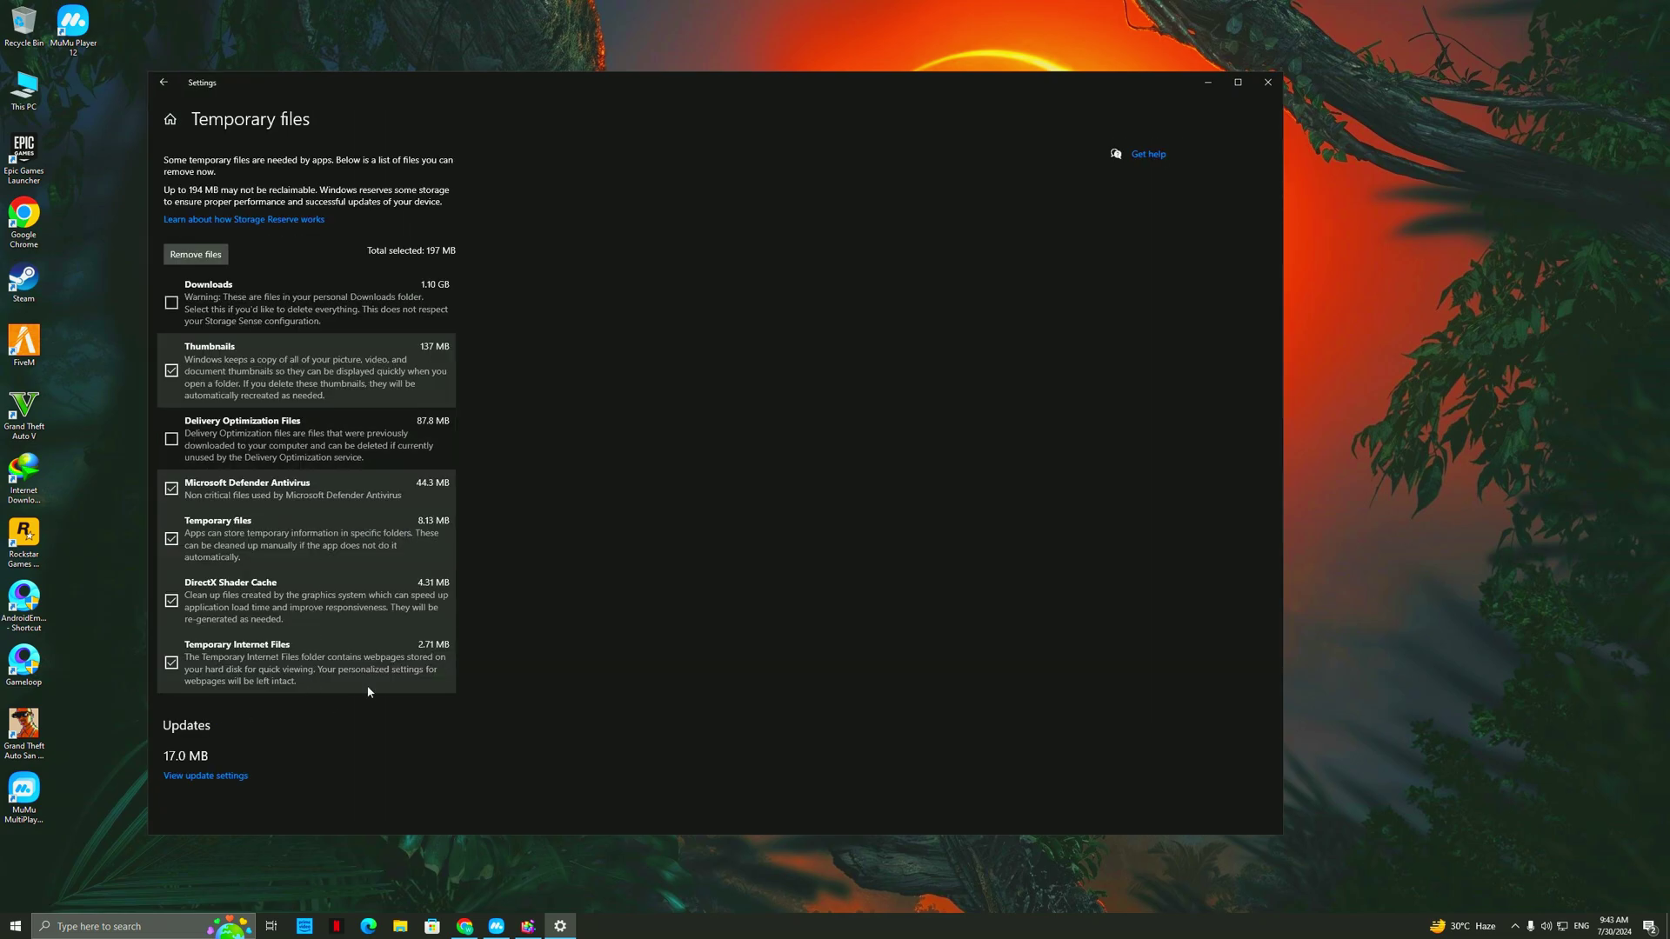
click(196, 255)
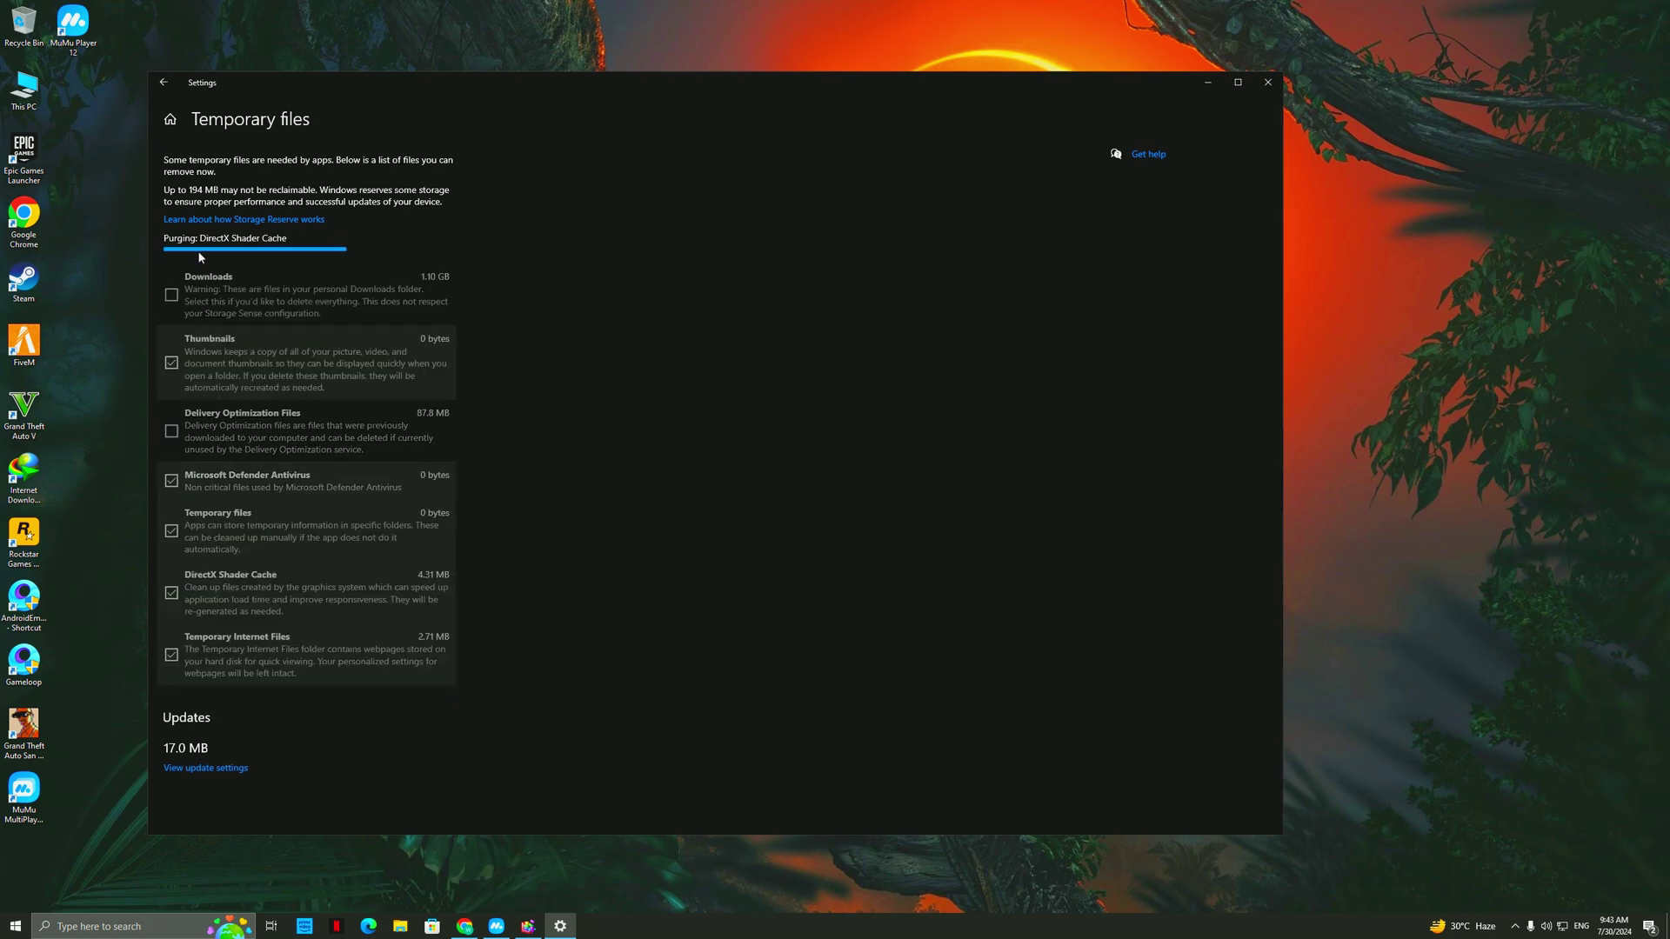
click(163, 82)
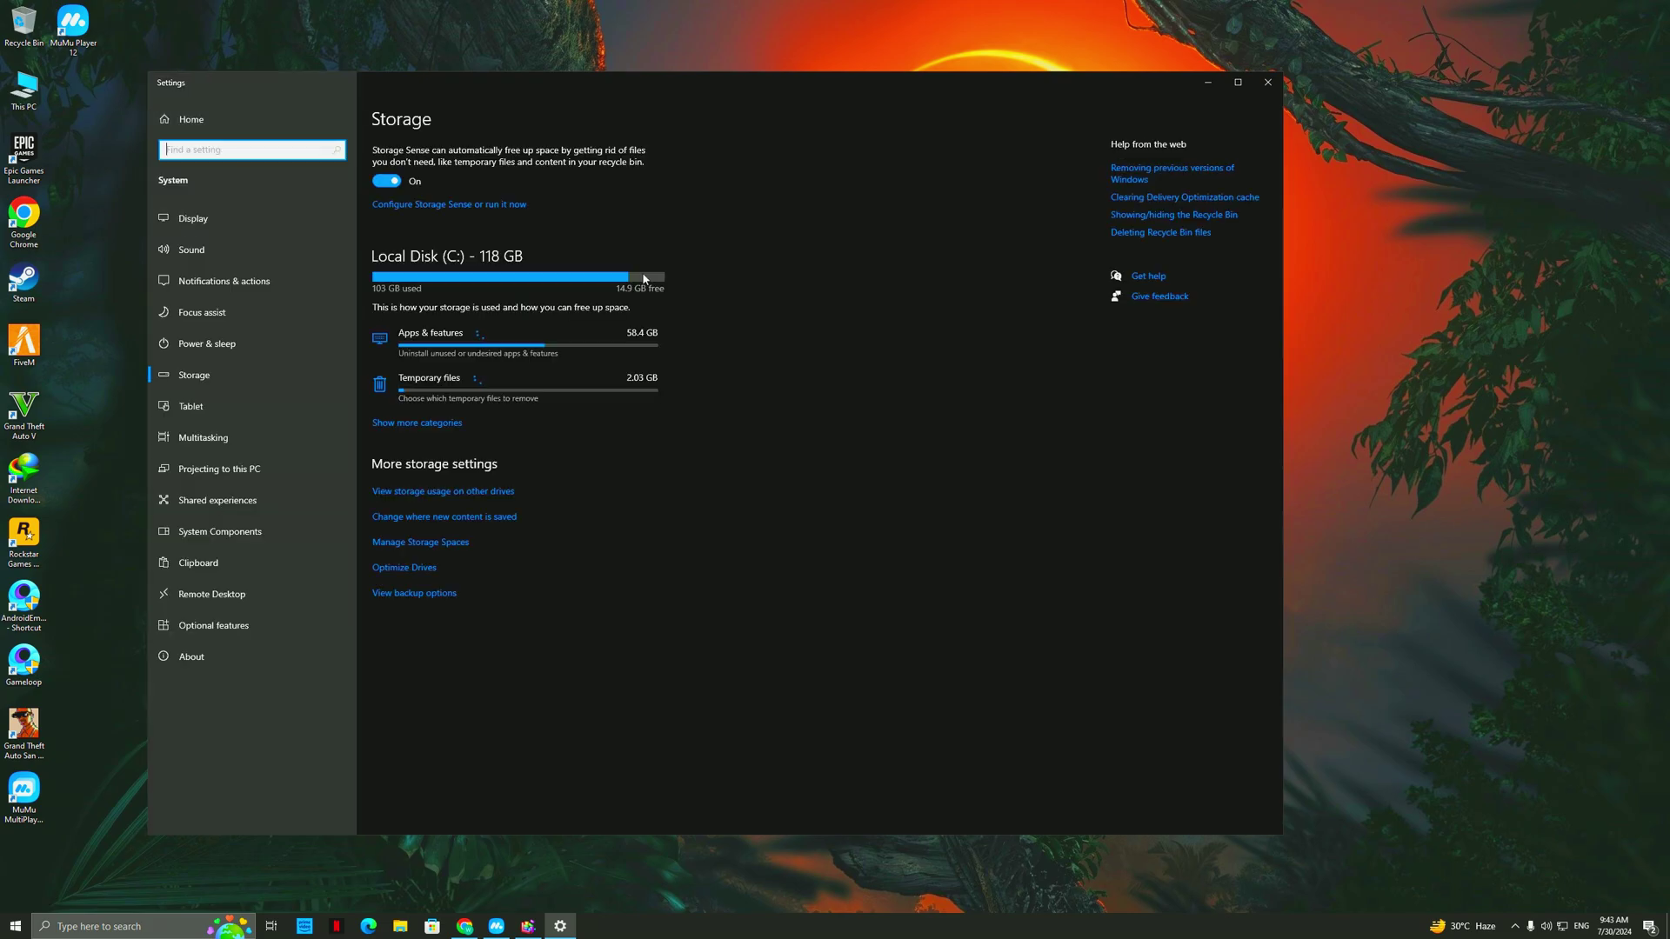
click(1267, 82)
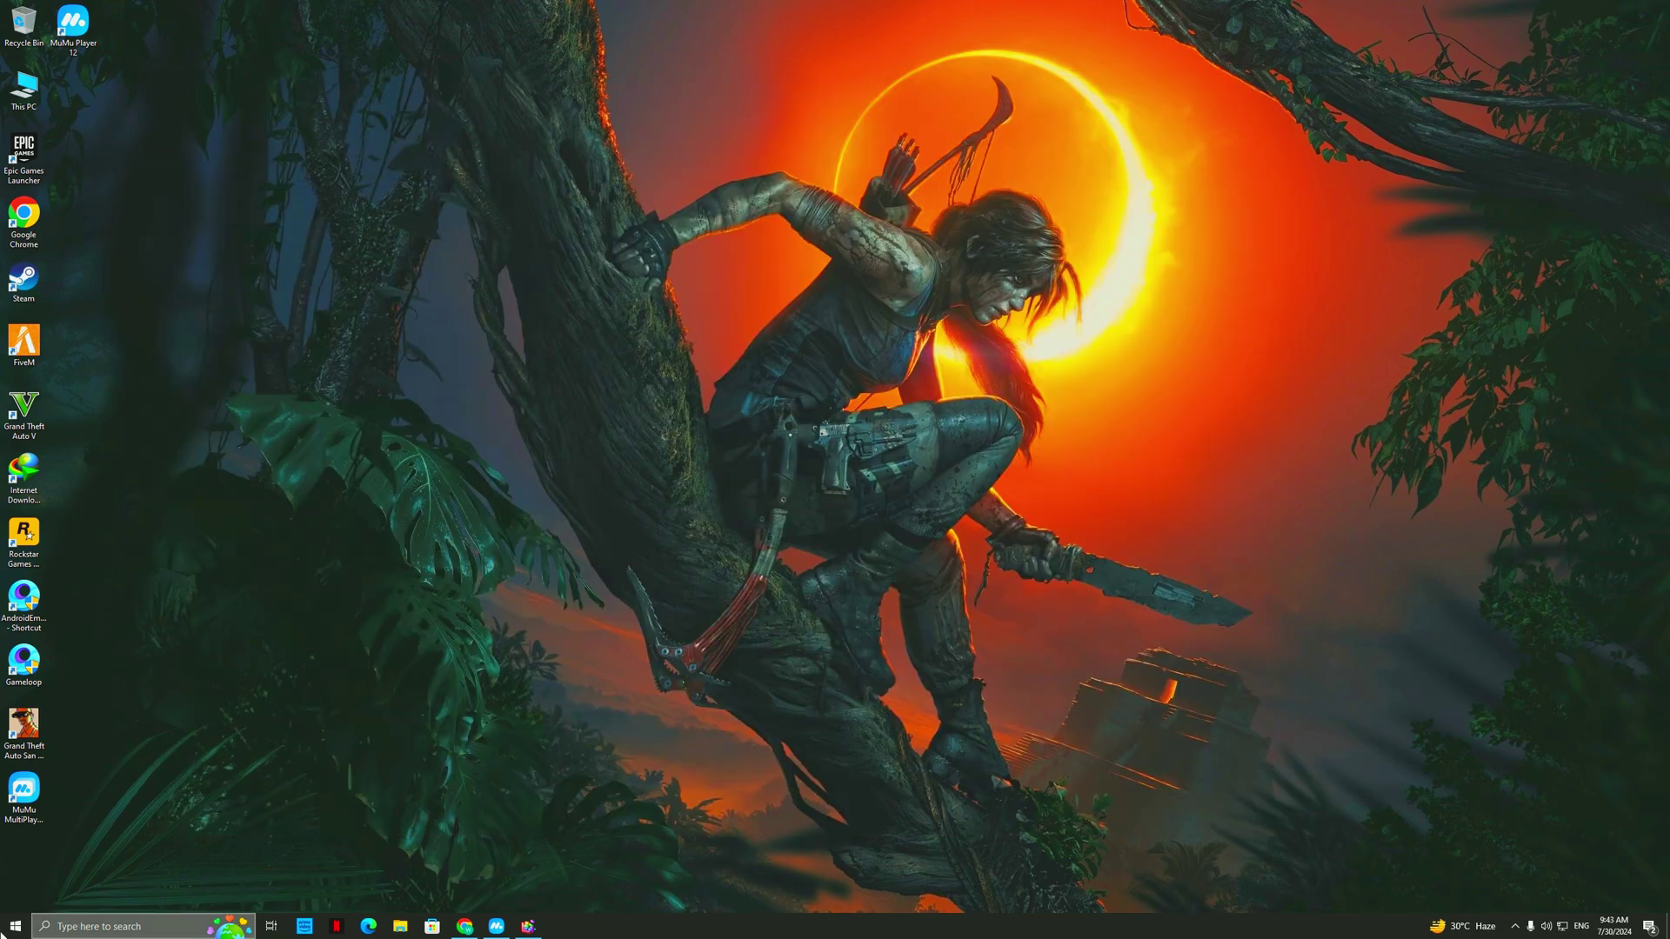
Search Windows for "graphic" and open Graphics settings.
key(super)
text(grap)
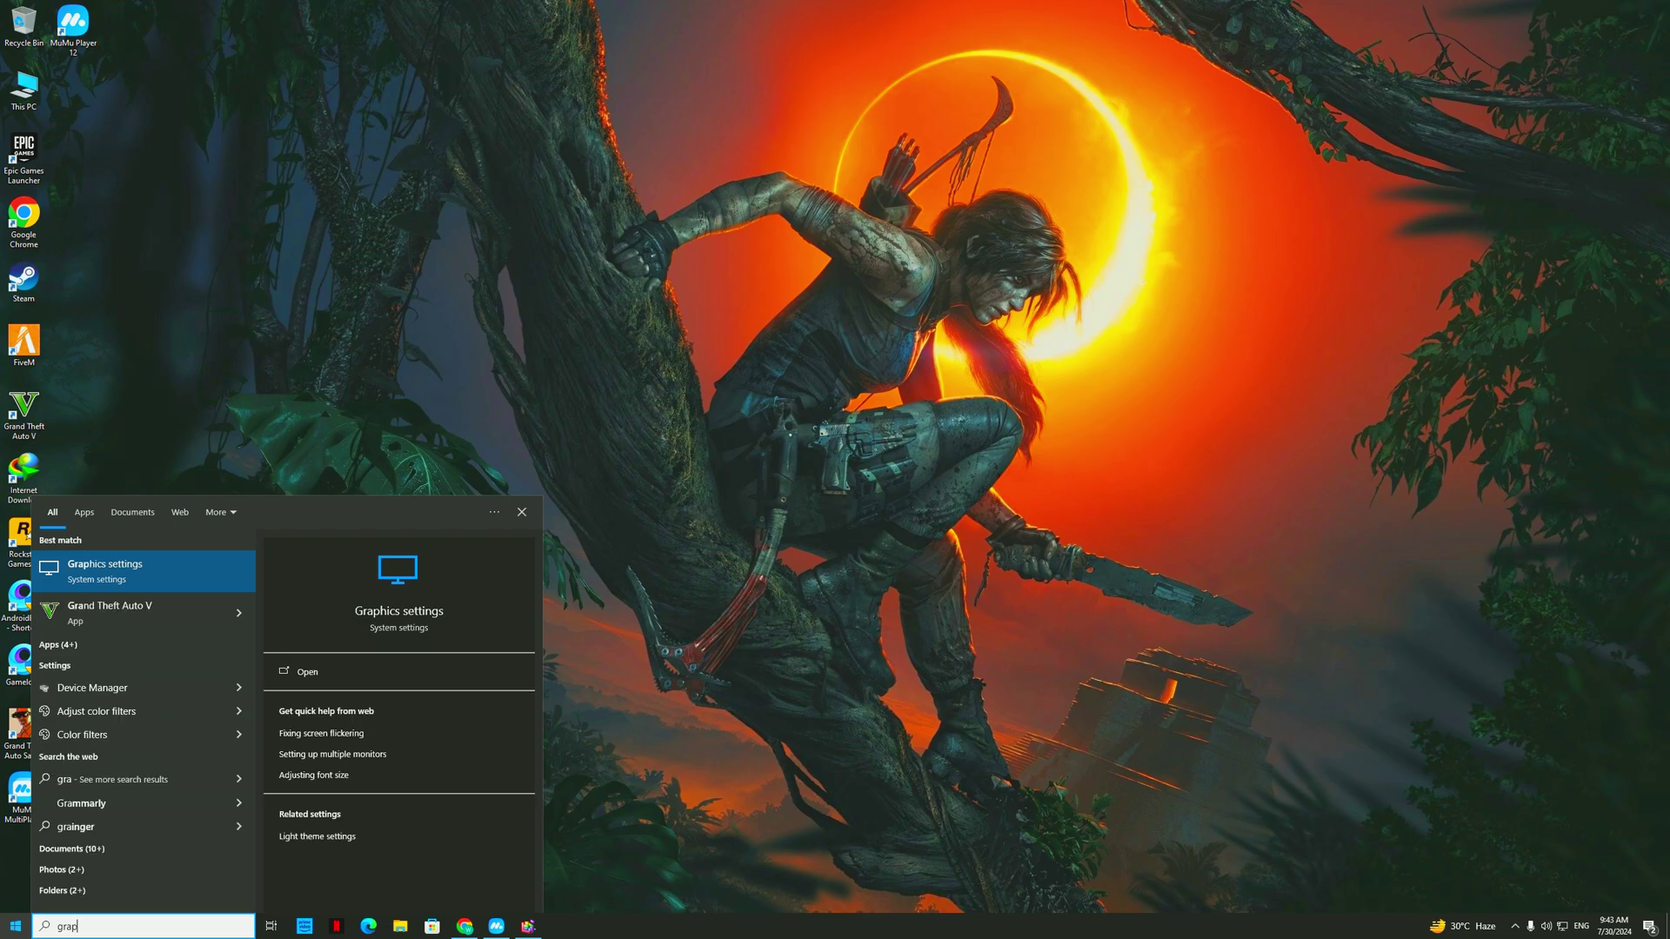
text(hic)
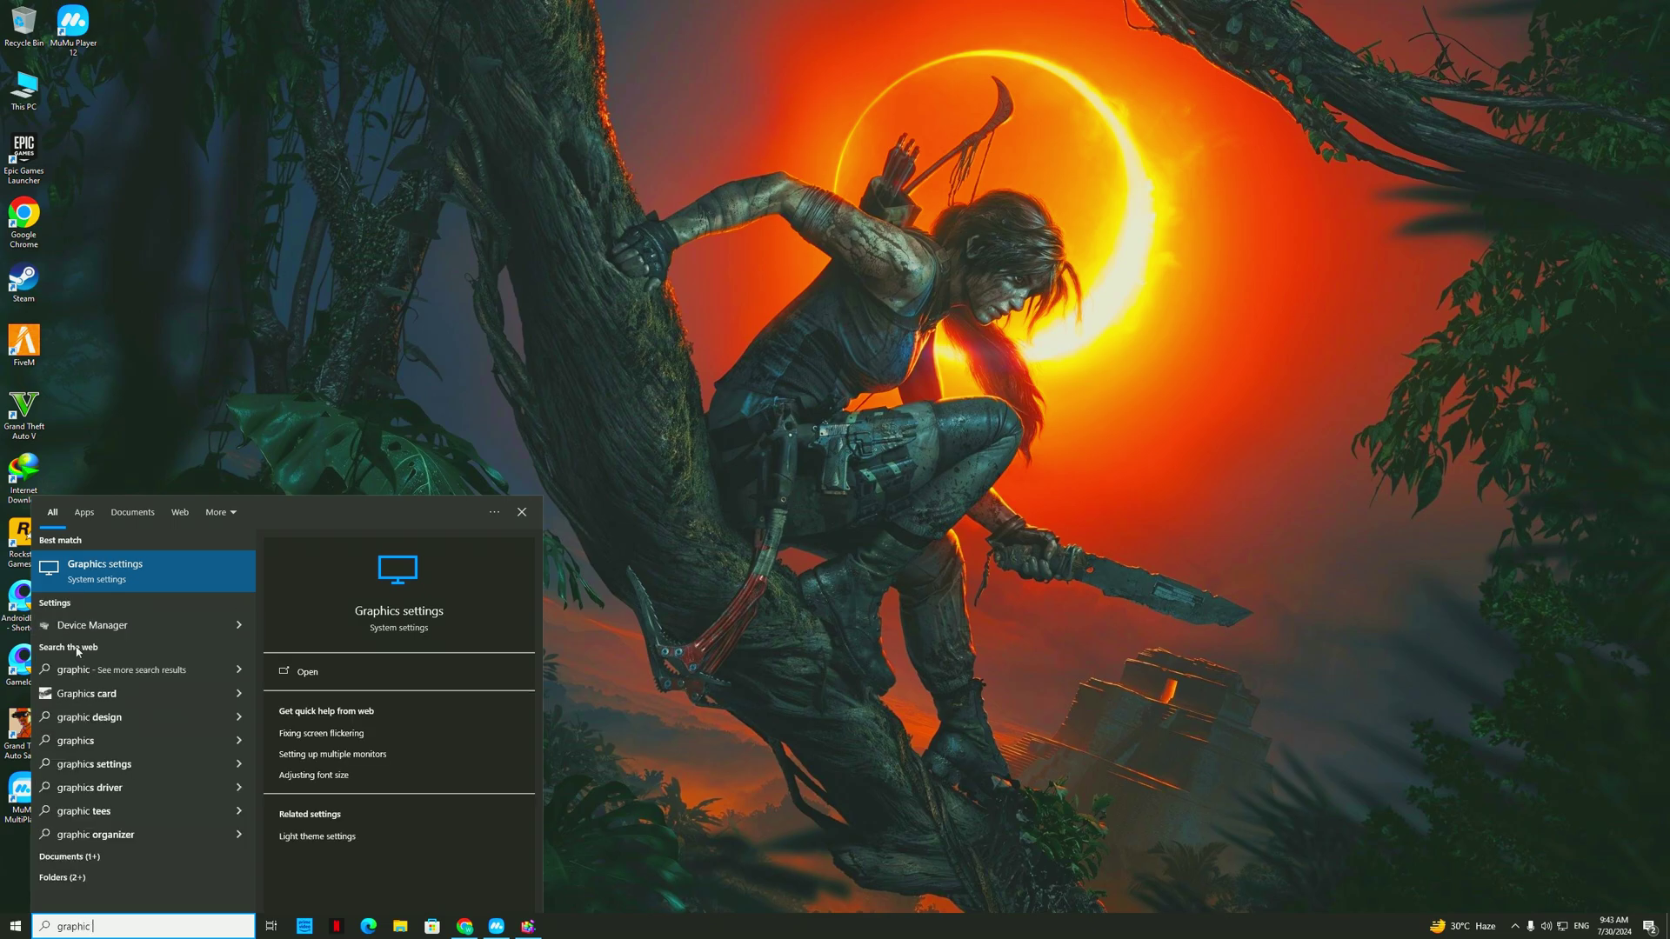
click(138, 576)
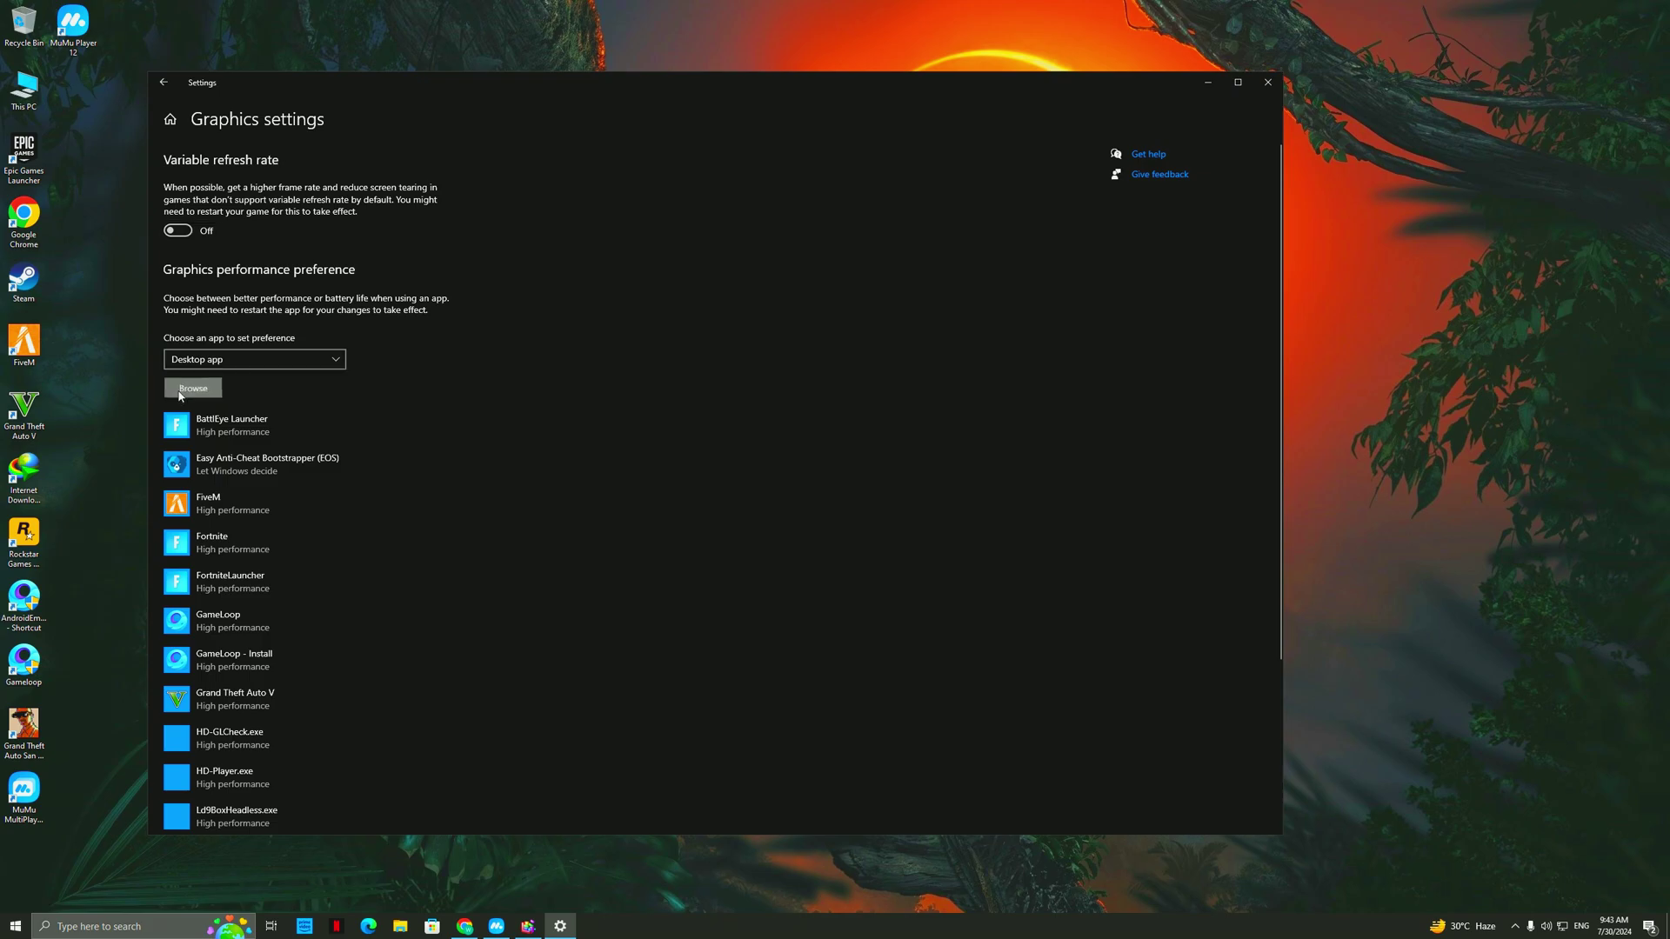
Try to add FortniteLauncher from the Fortnite Win64 folder to the apps with a graphics performance preference.
click(192, 388)
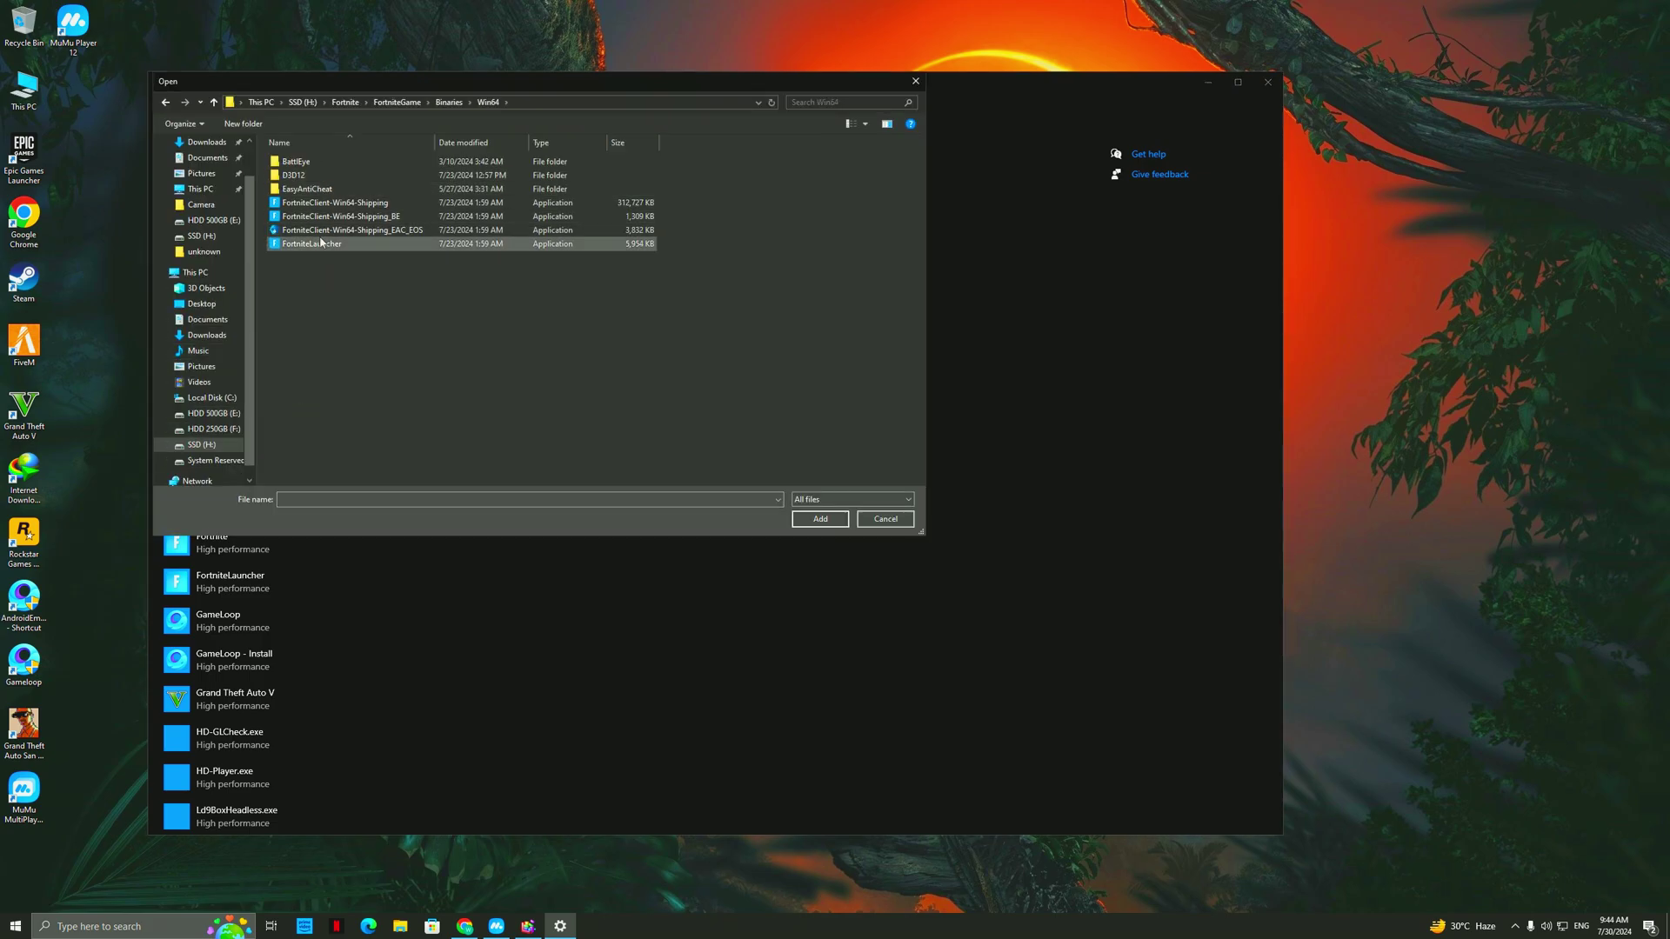
click(335, 203)
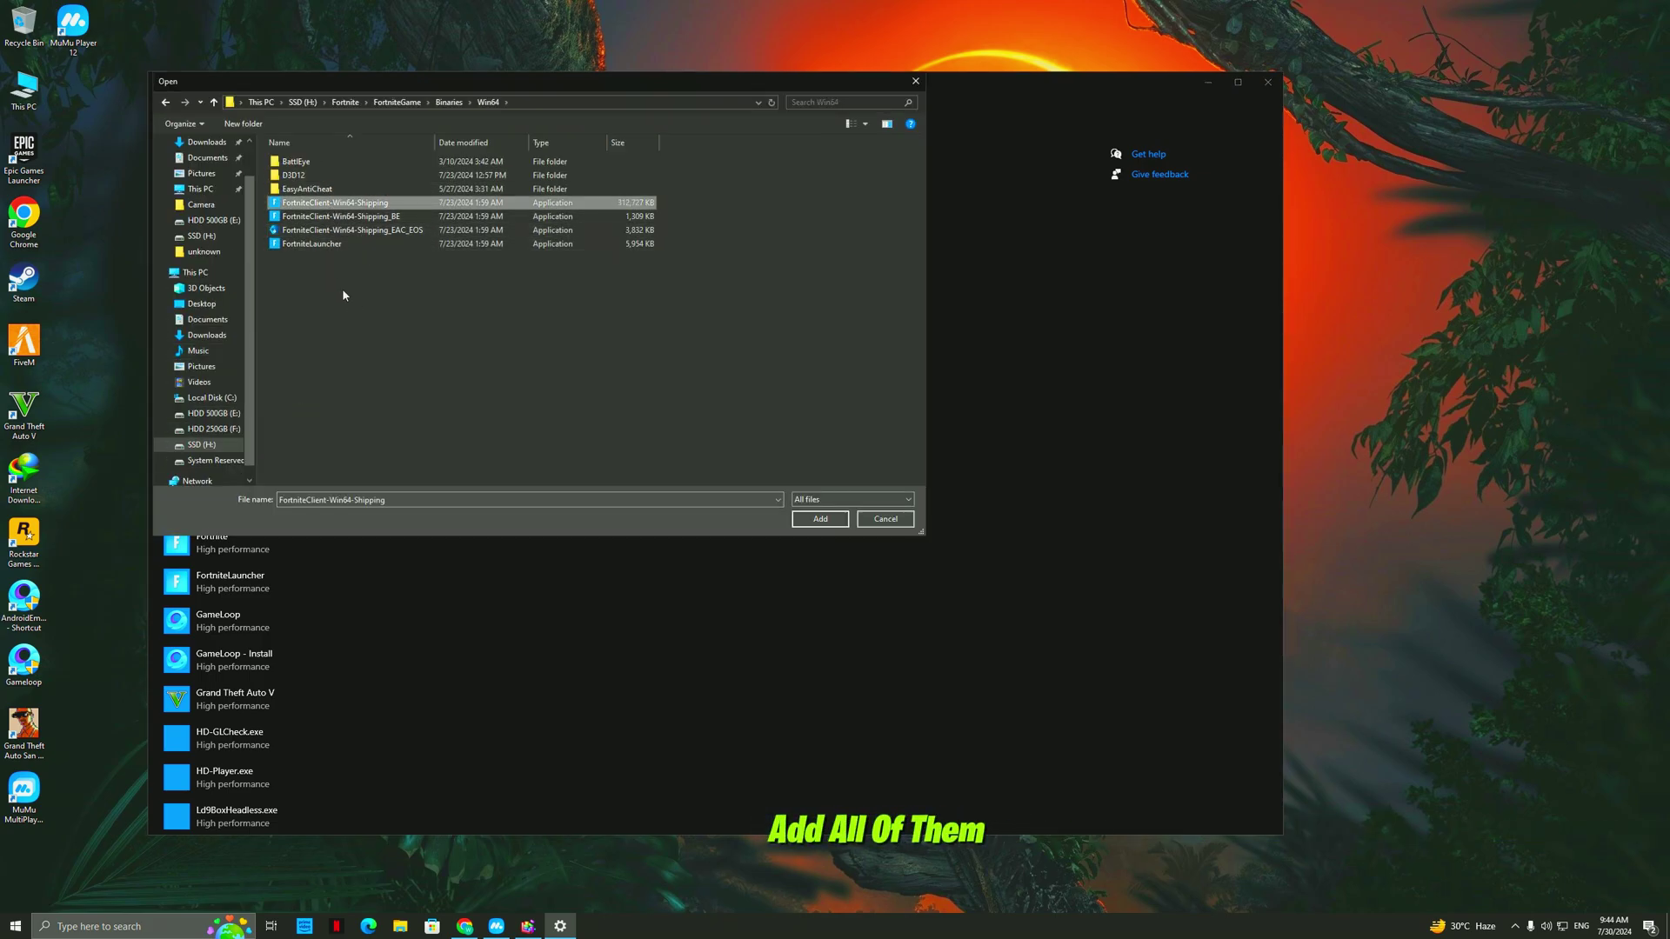
click(339, 243)
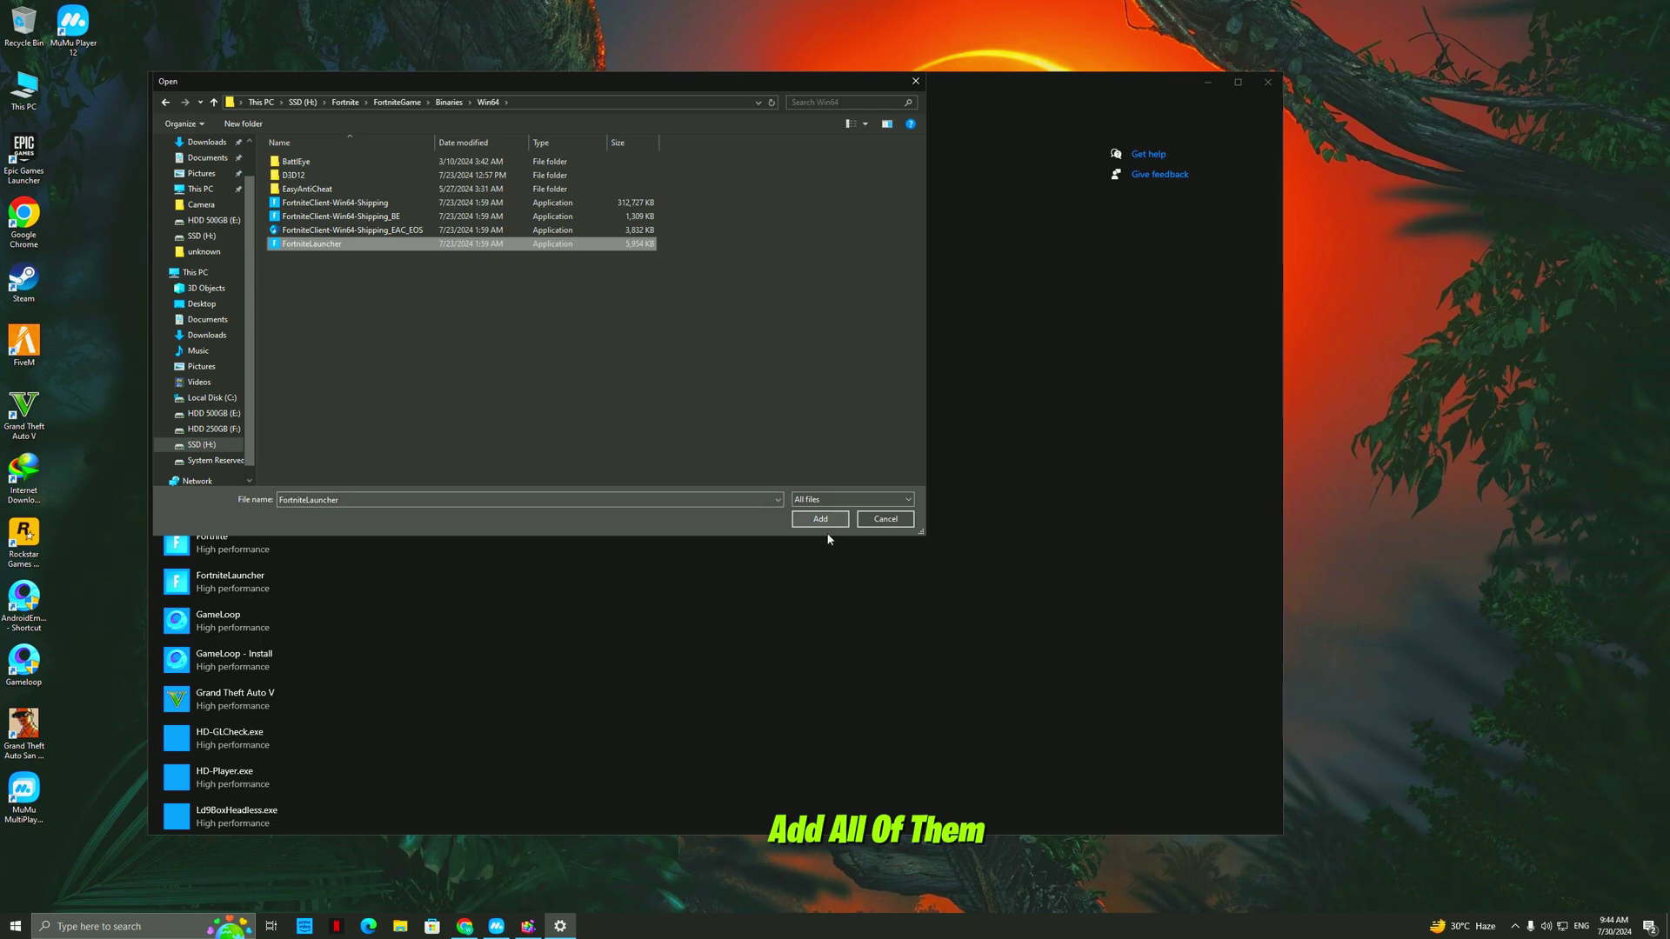
click(820, 519)
Open the graphics preference of BattlEye Launcher and save it as High performance.
scroll(241, 372, down, 3)
scroll(244, 550, up, 2)
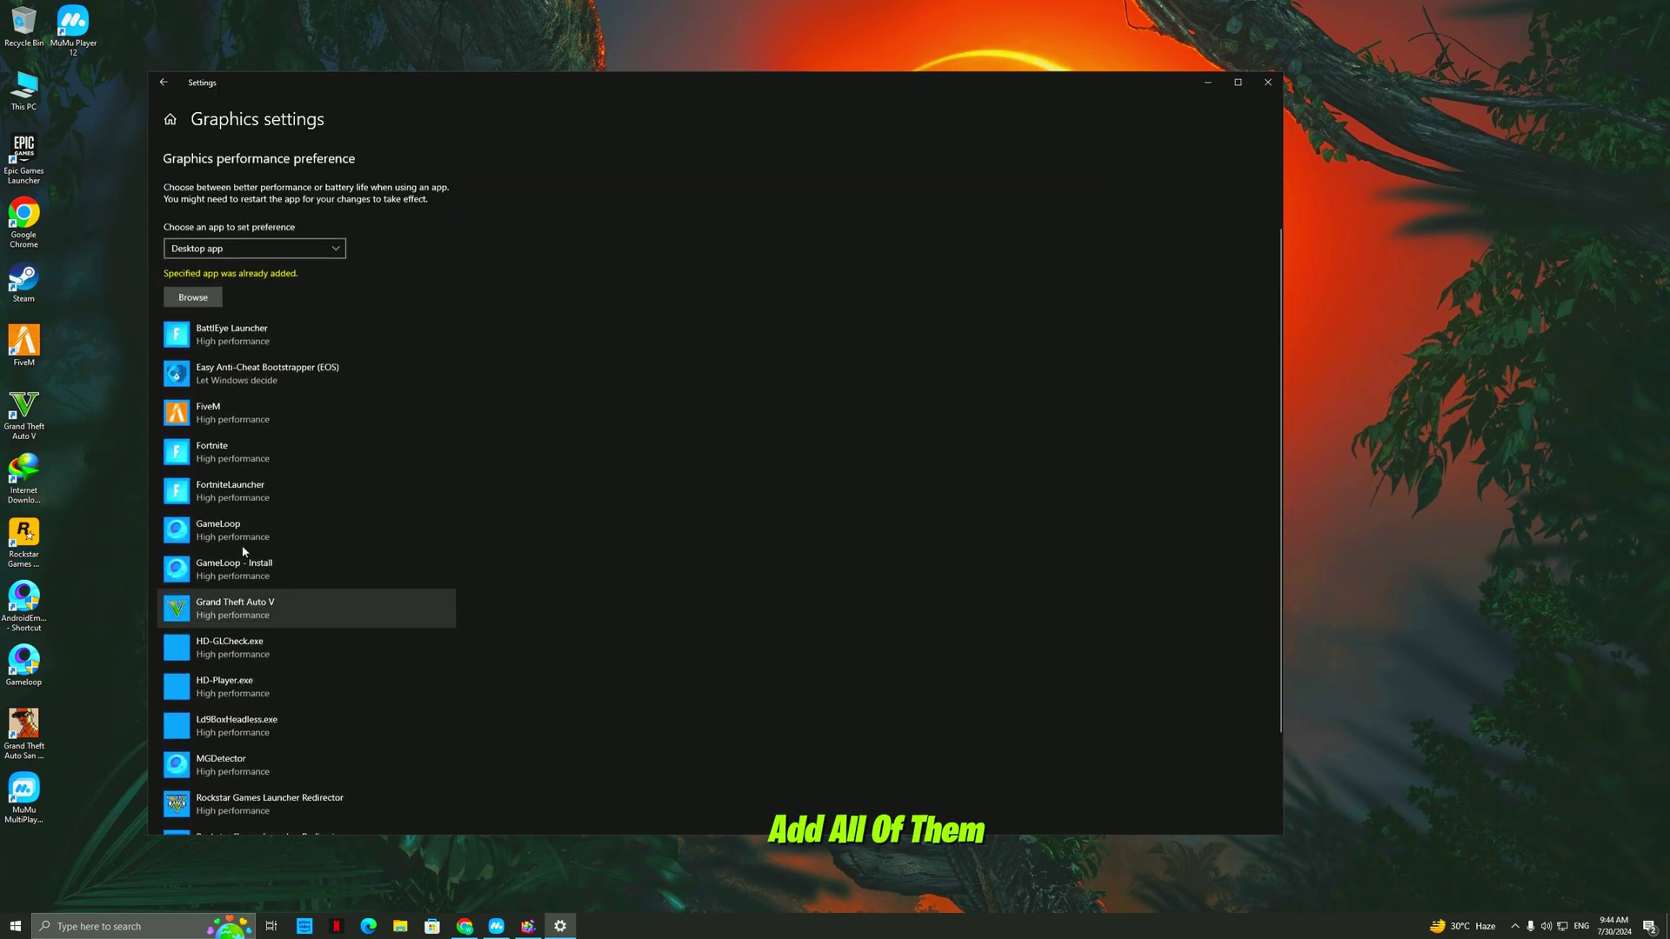
scroll(244, 550, up, 2)
click(252, 410)
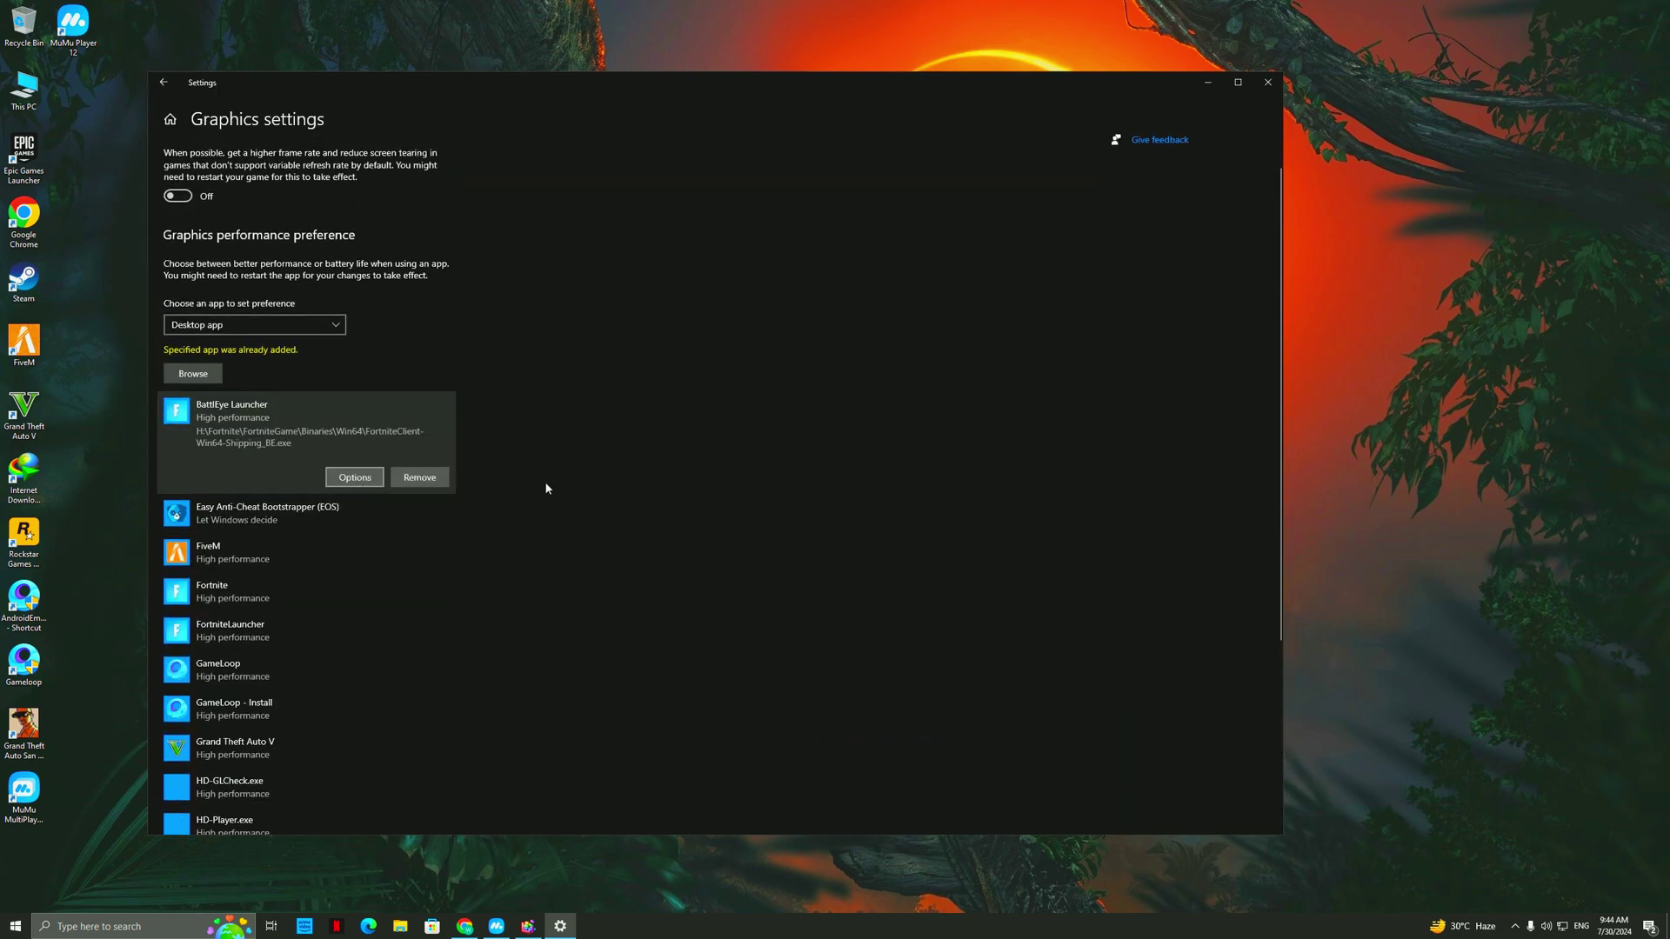
click(635, 532)
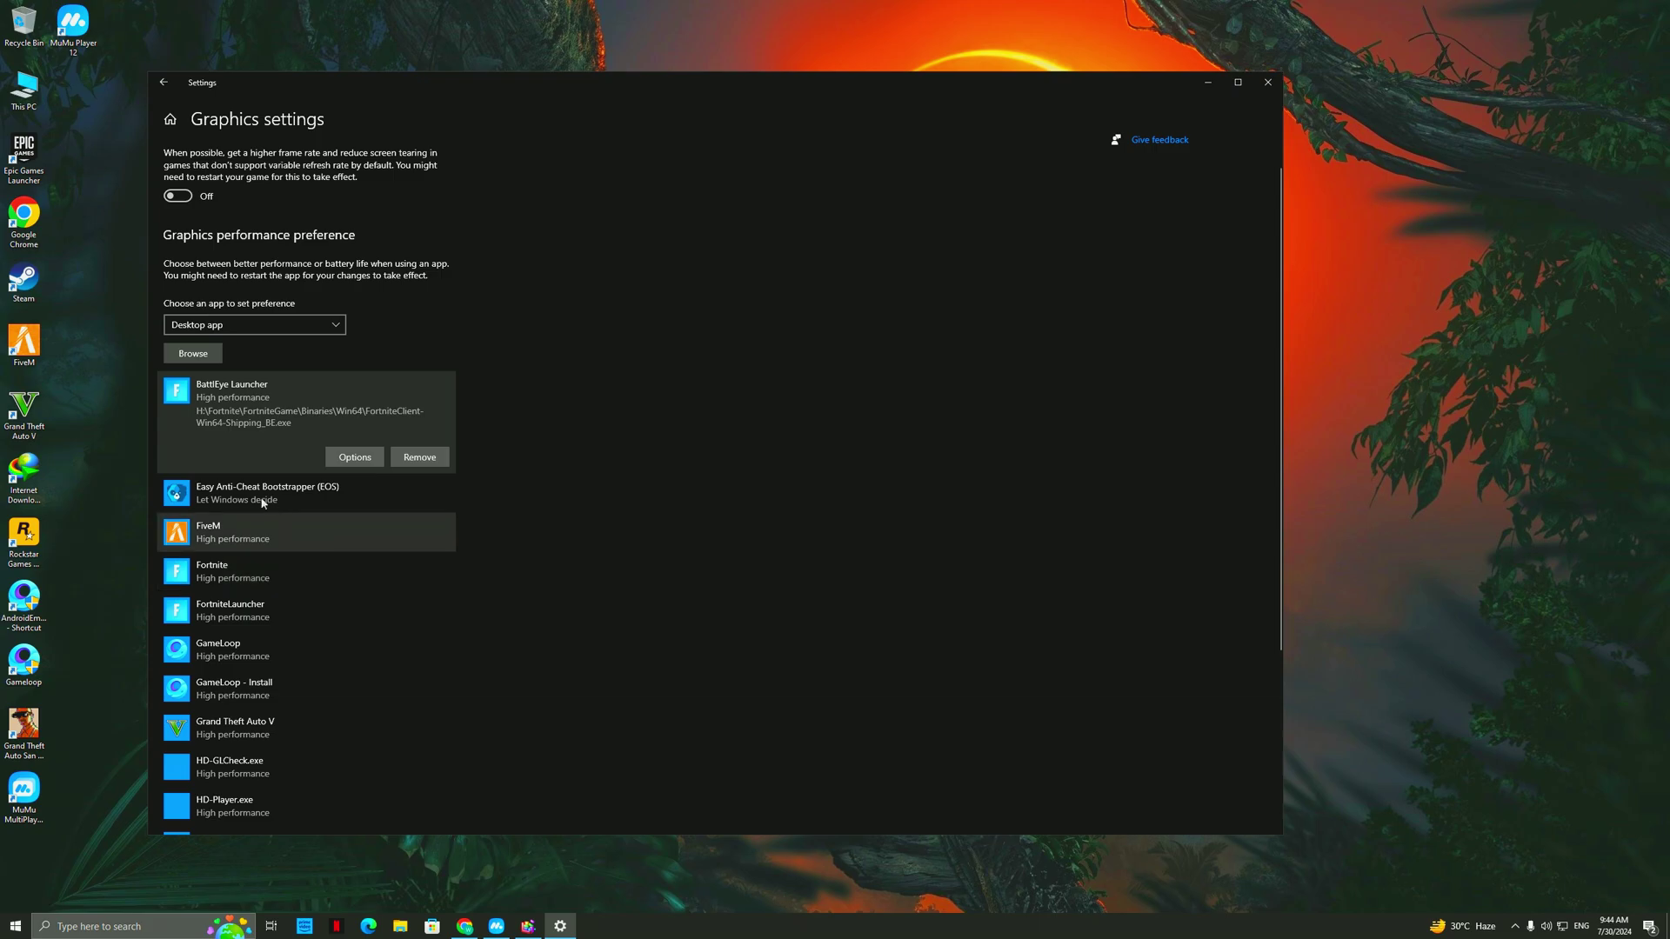
Set the graphics preference of Easy Anti-Cheat Bootstrapper (EOS) to High performance and save it.
click(263, 501)
click(355, 496)
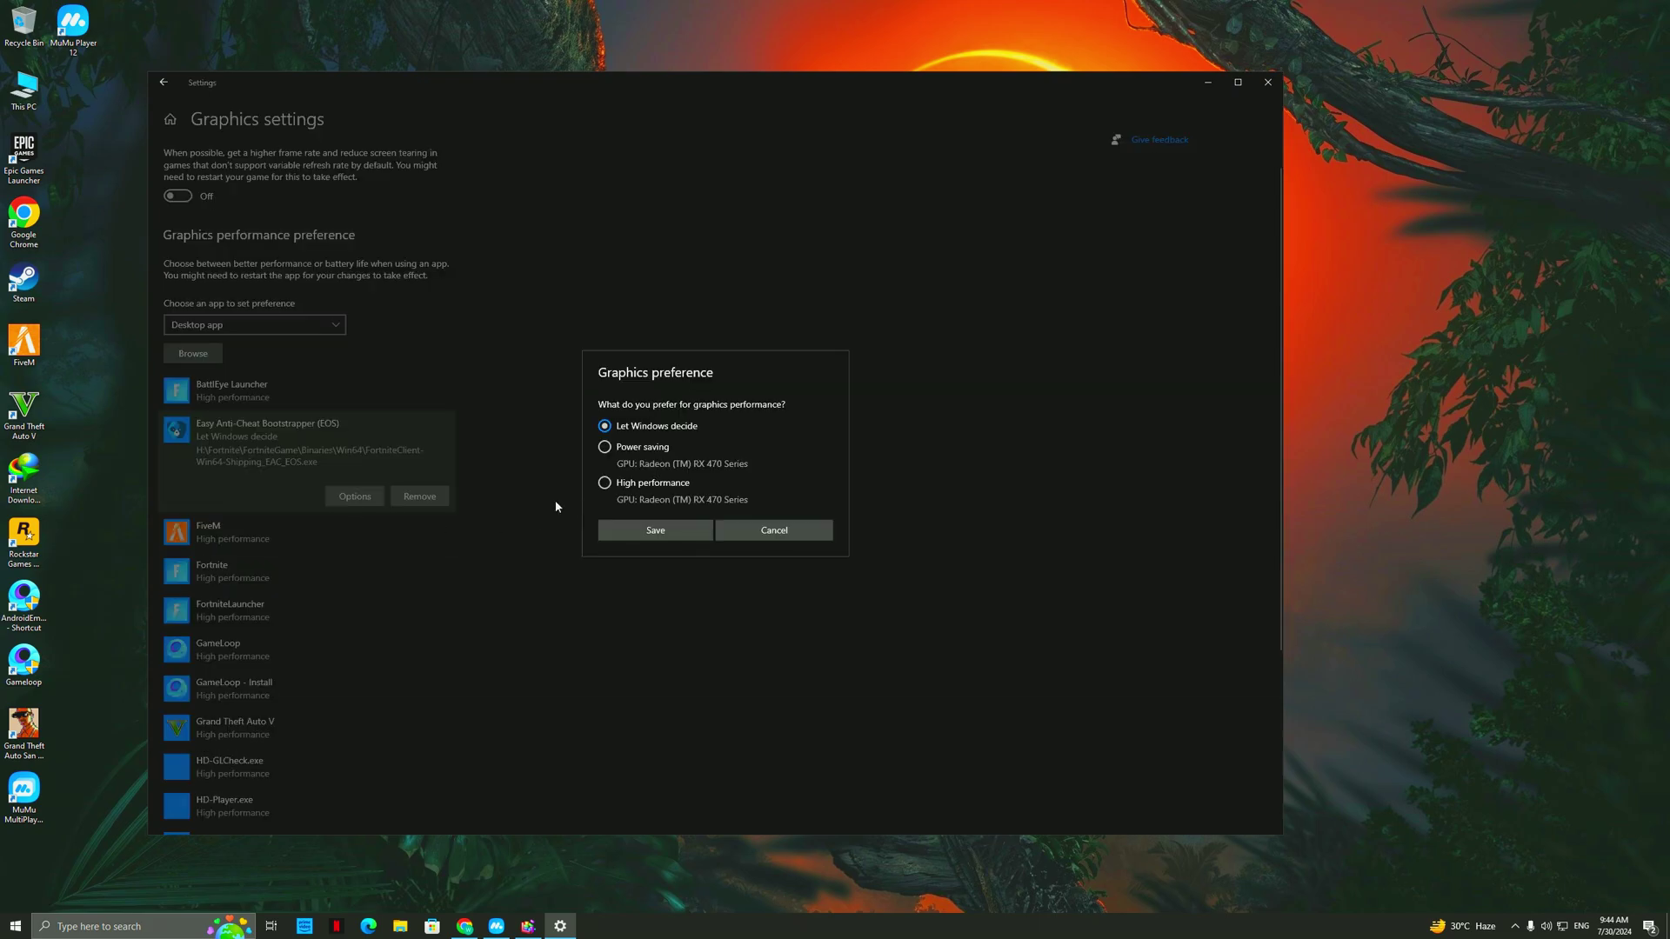
click(624, 498)
click(633, 535)
Check that Fortnite and FortniteLauncher use the High performance graphics preference, and close Settings.
scroll(296, 581, down, 1)
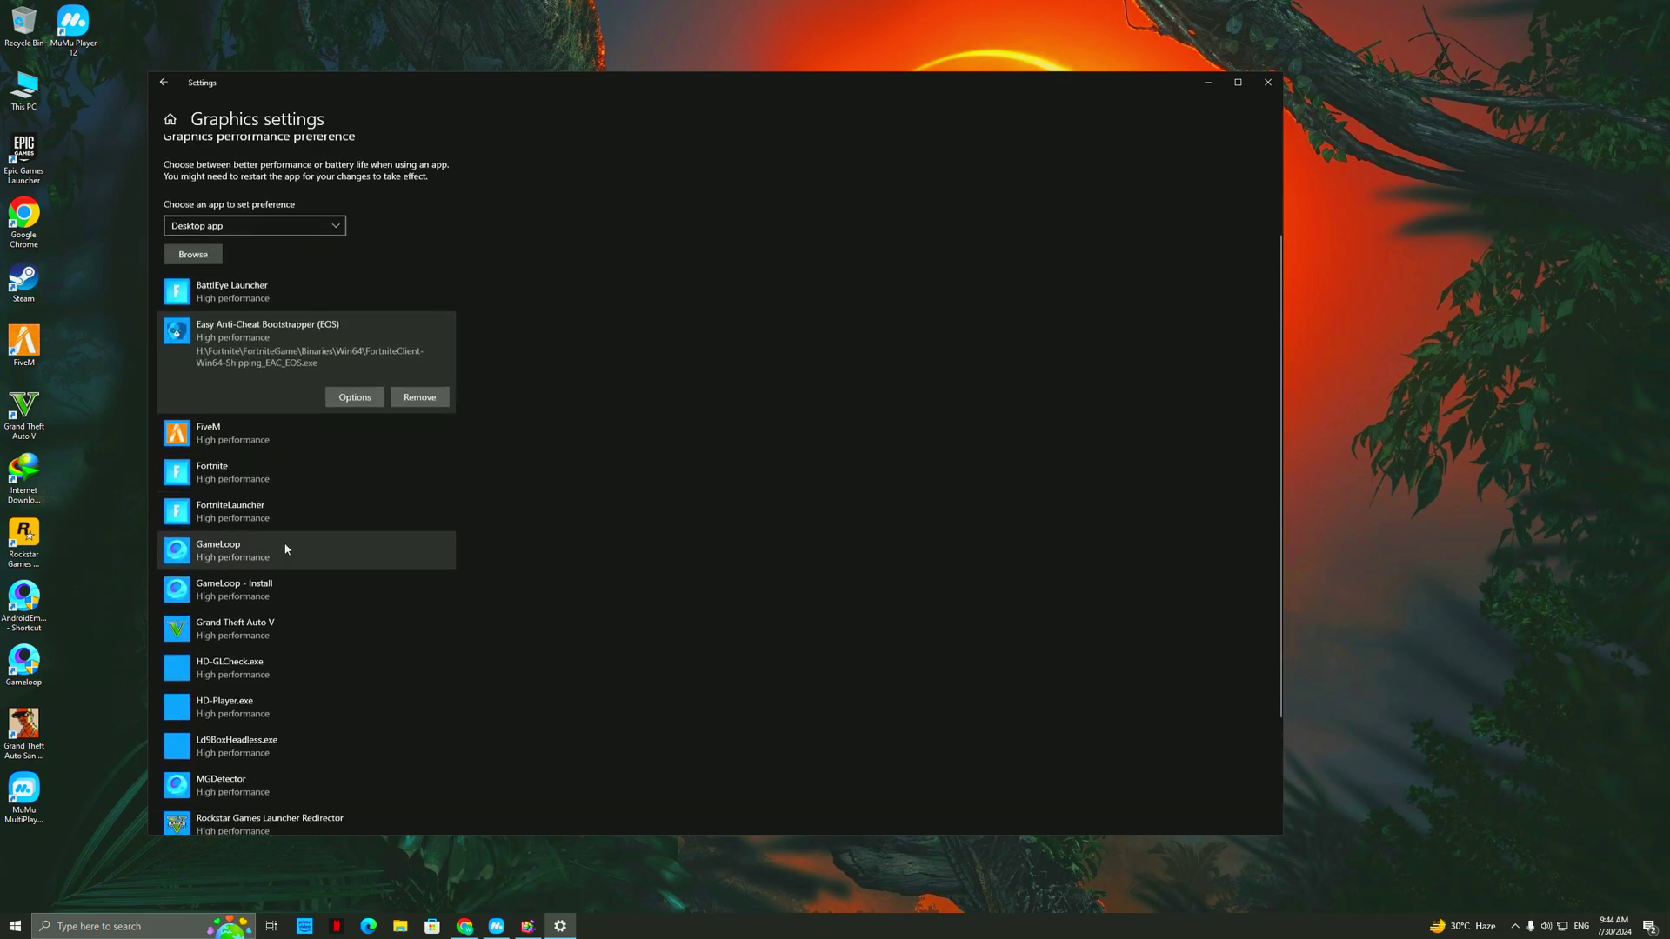
click(266, 465)
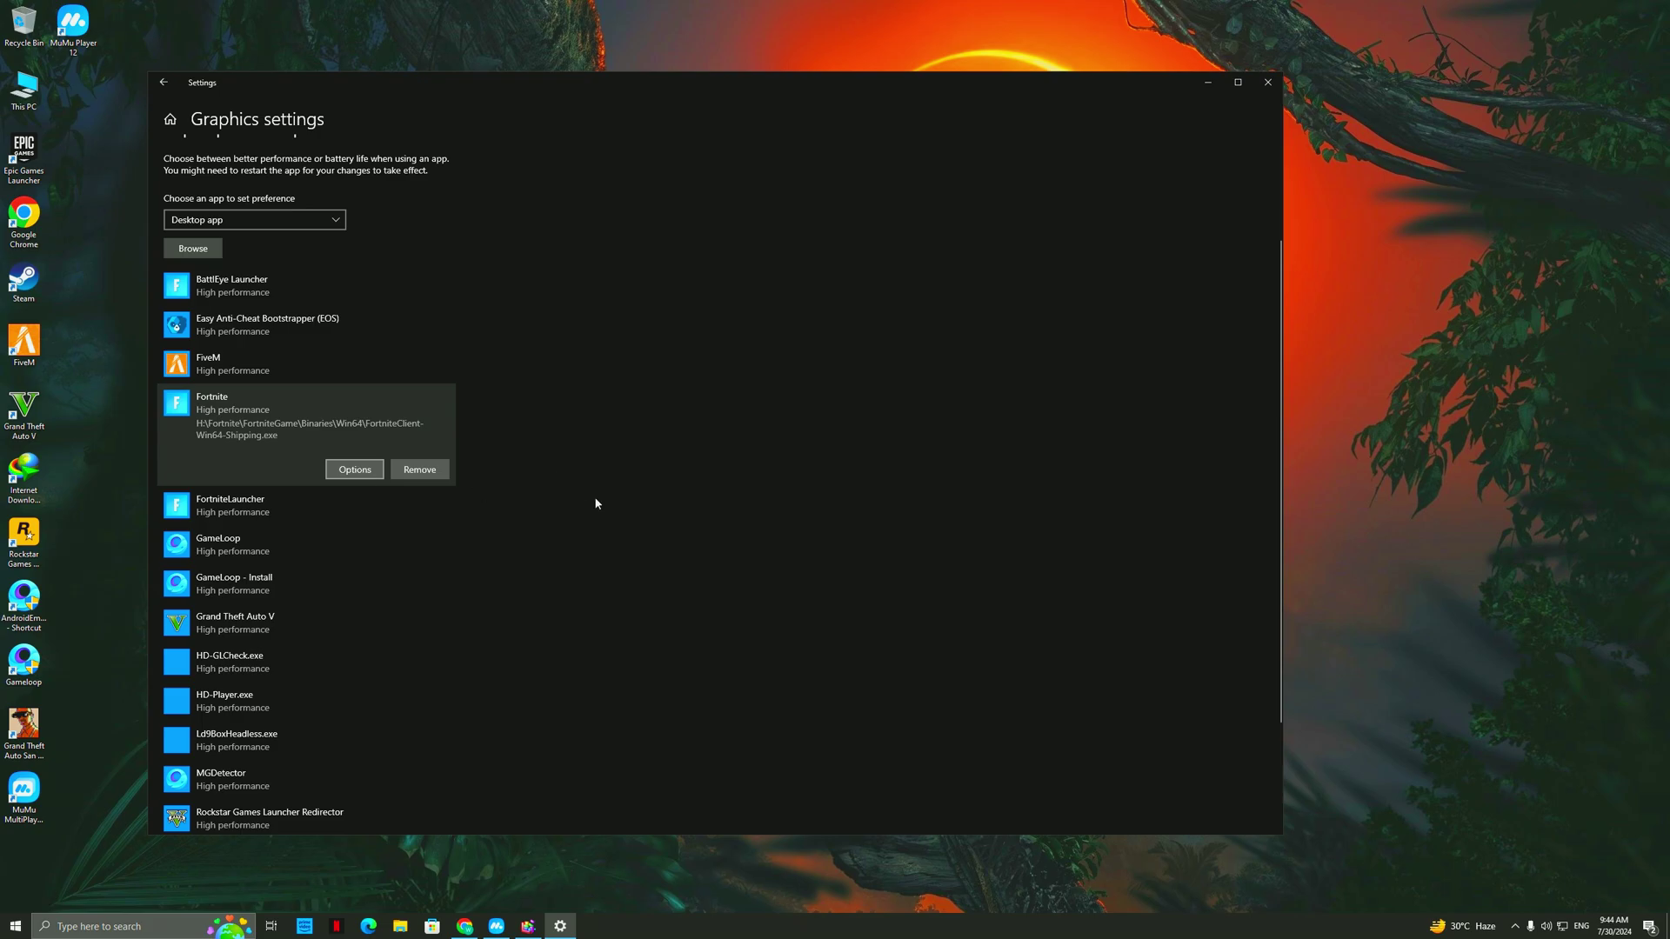
click(653, 532)
click(259, 517)
scroll(256, 434, down, 1)
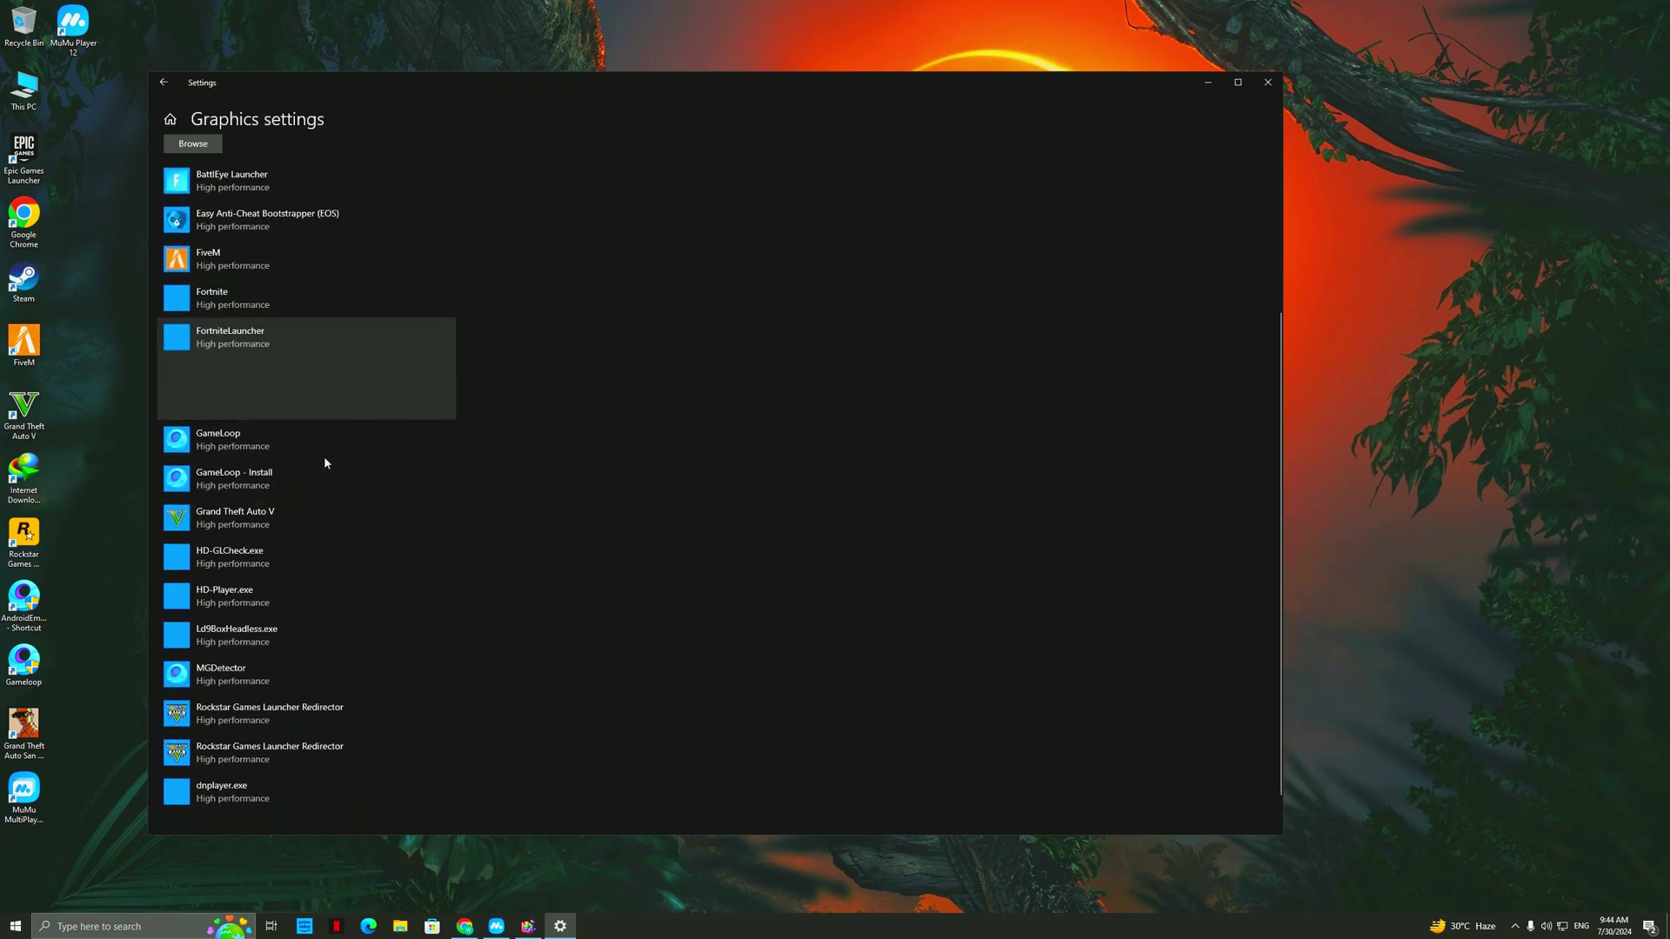
click(355, 403)
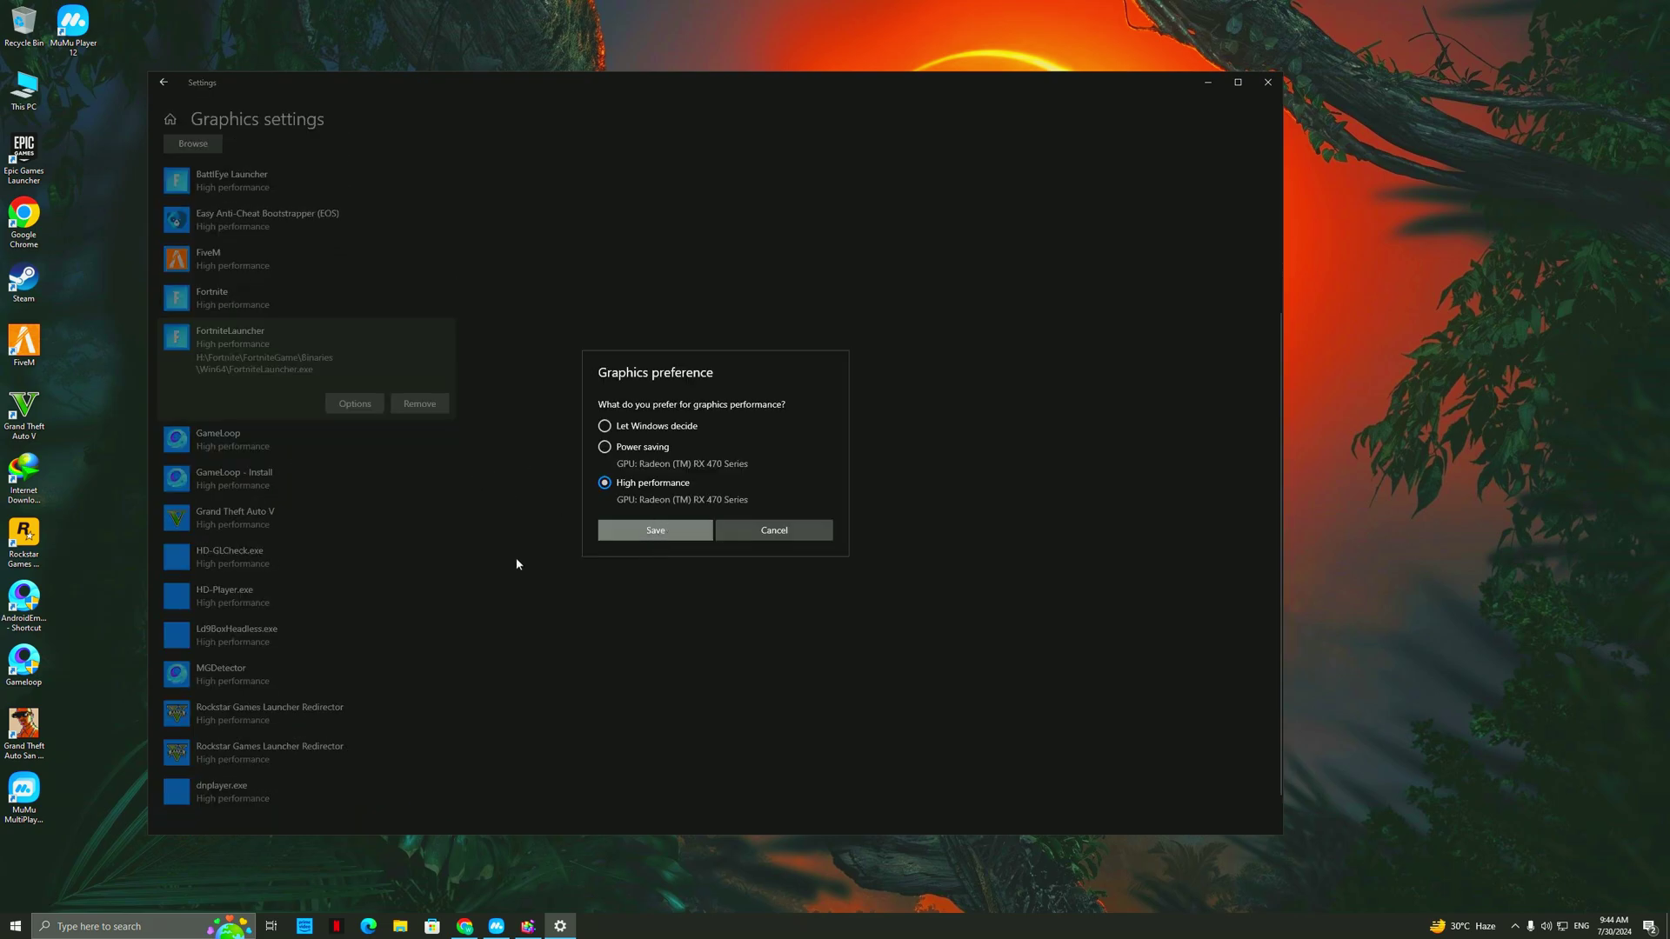
key(Escape)
scroll(478, 639, up, 3)
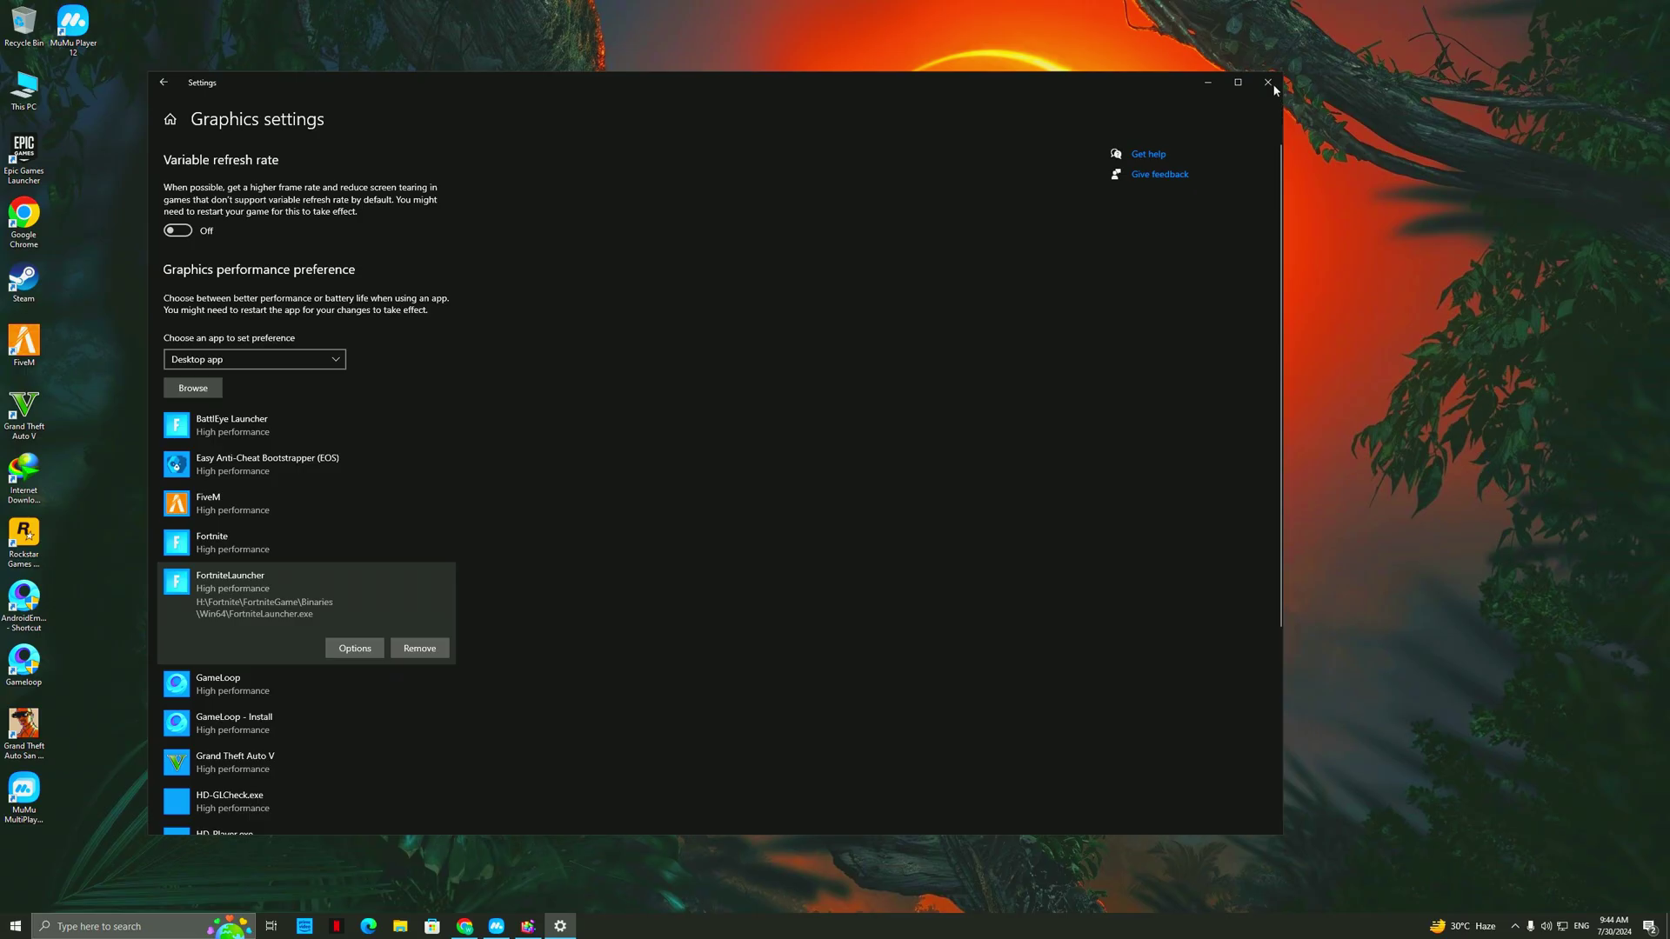
click(1268, 82)
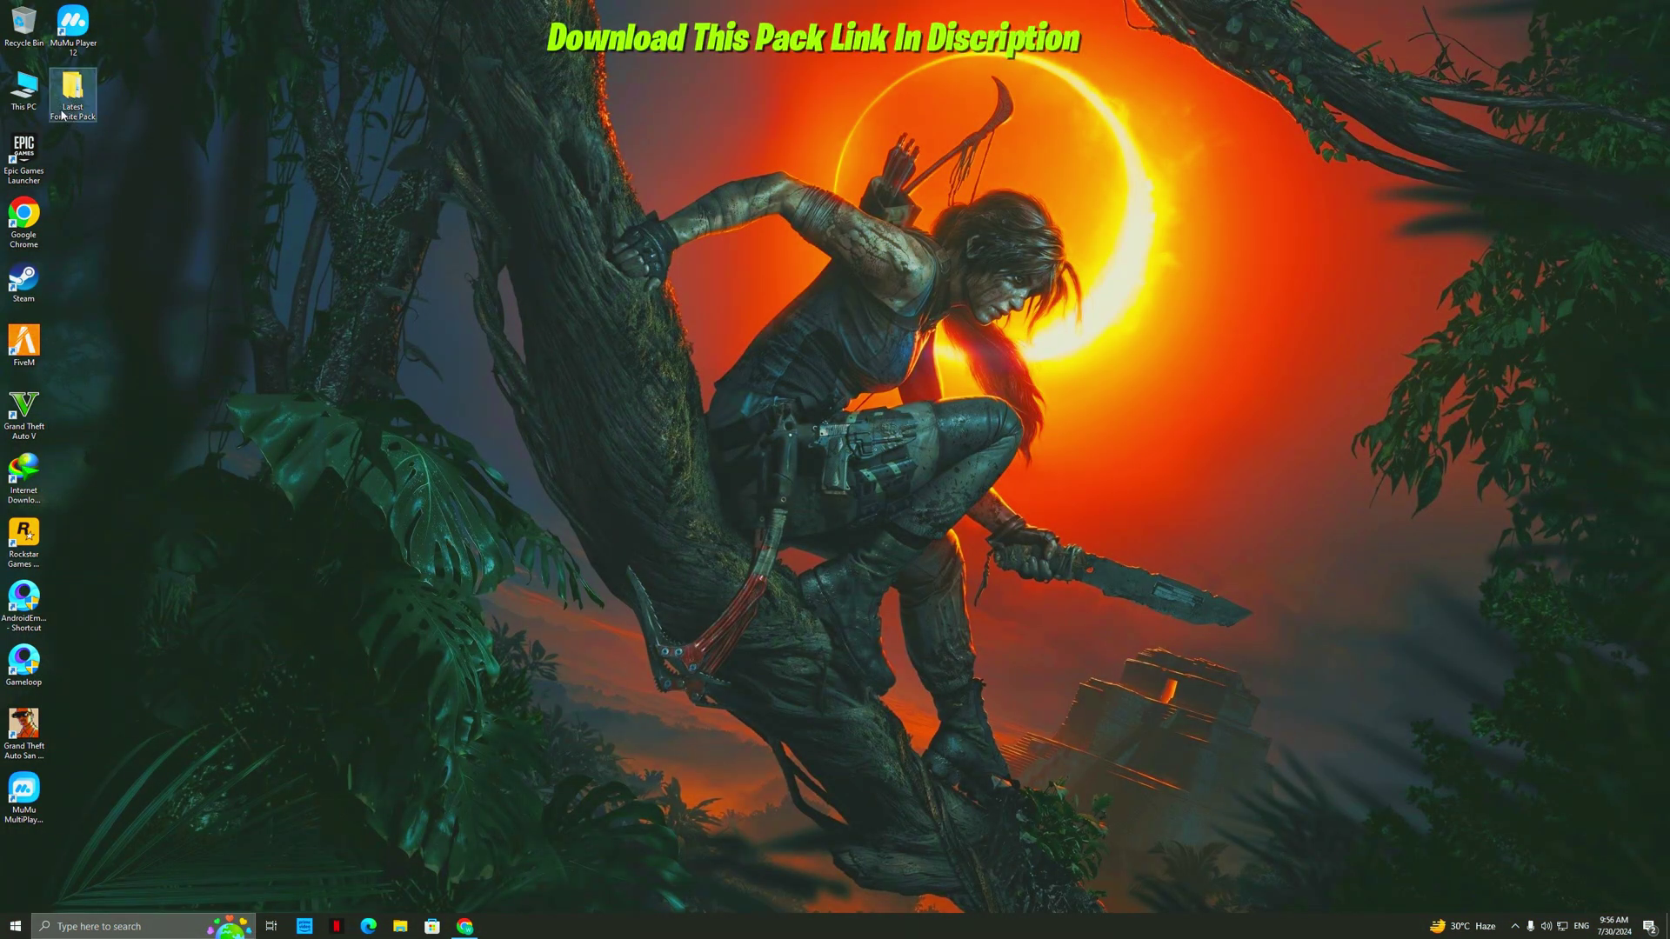
Open the Make A Restore Point shortcut from the 0 Start folder of Latest Fortnite Pack.
double_click(72, 91)
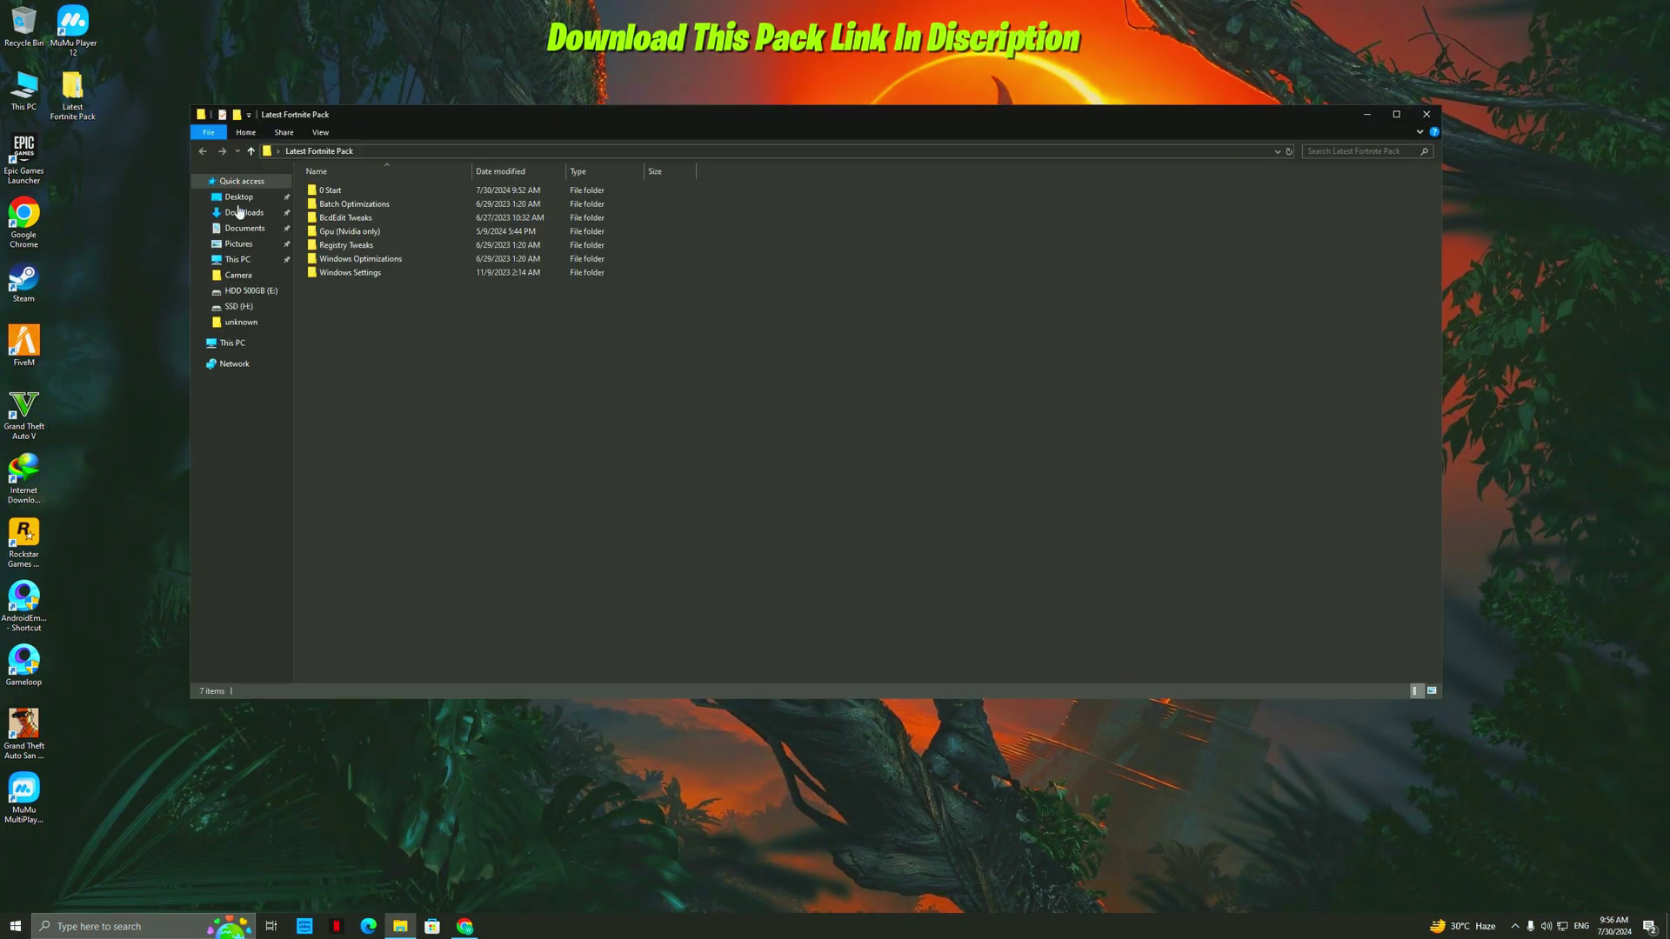
double_click(331, 190)
right_click(349, 194)
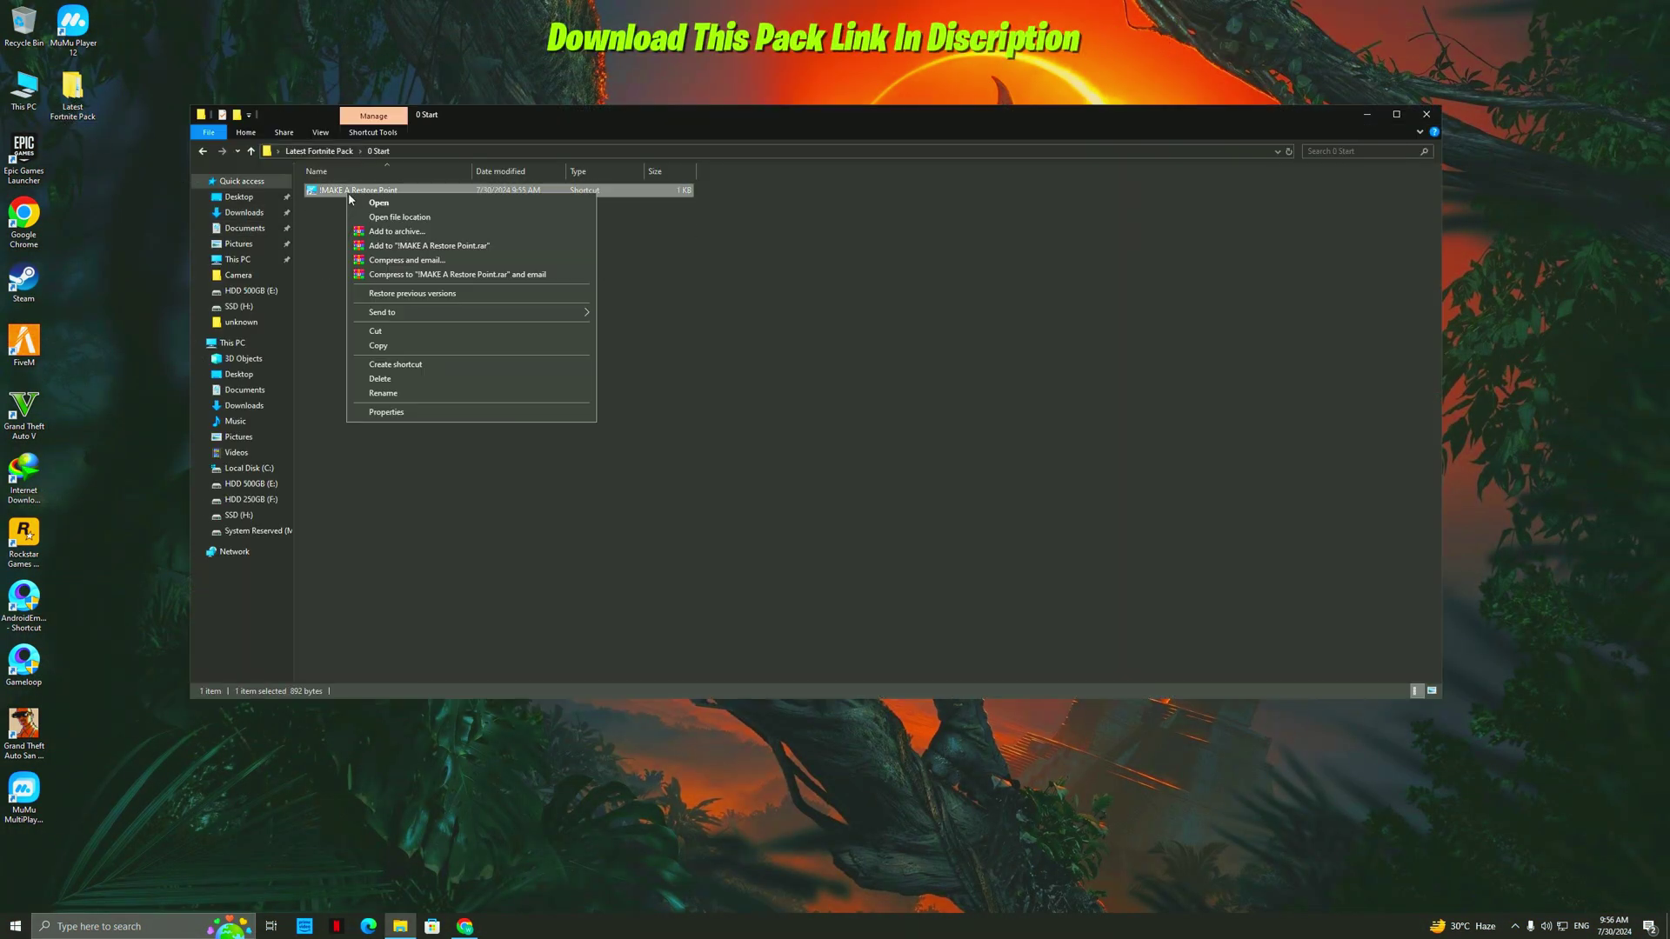
click(374, 202)
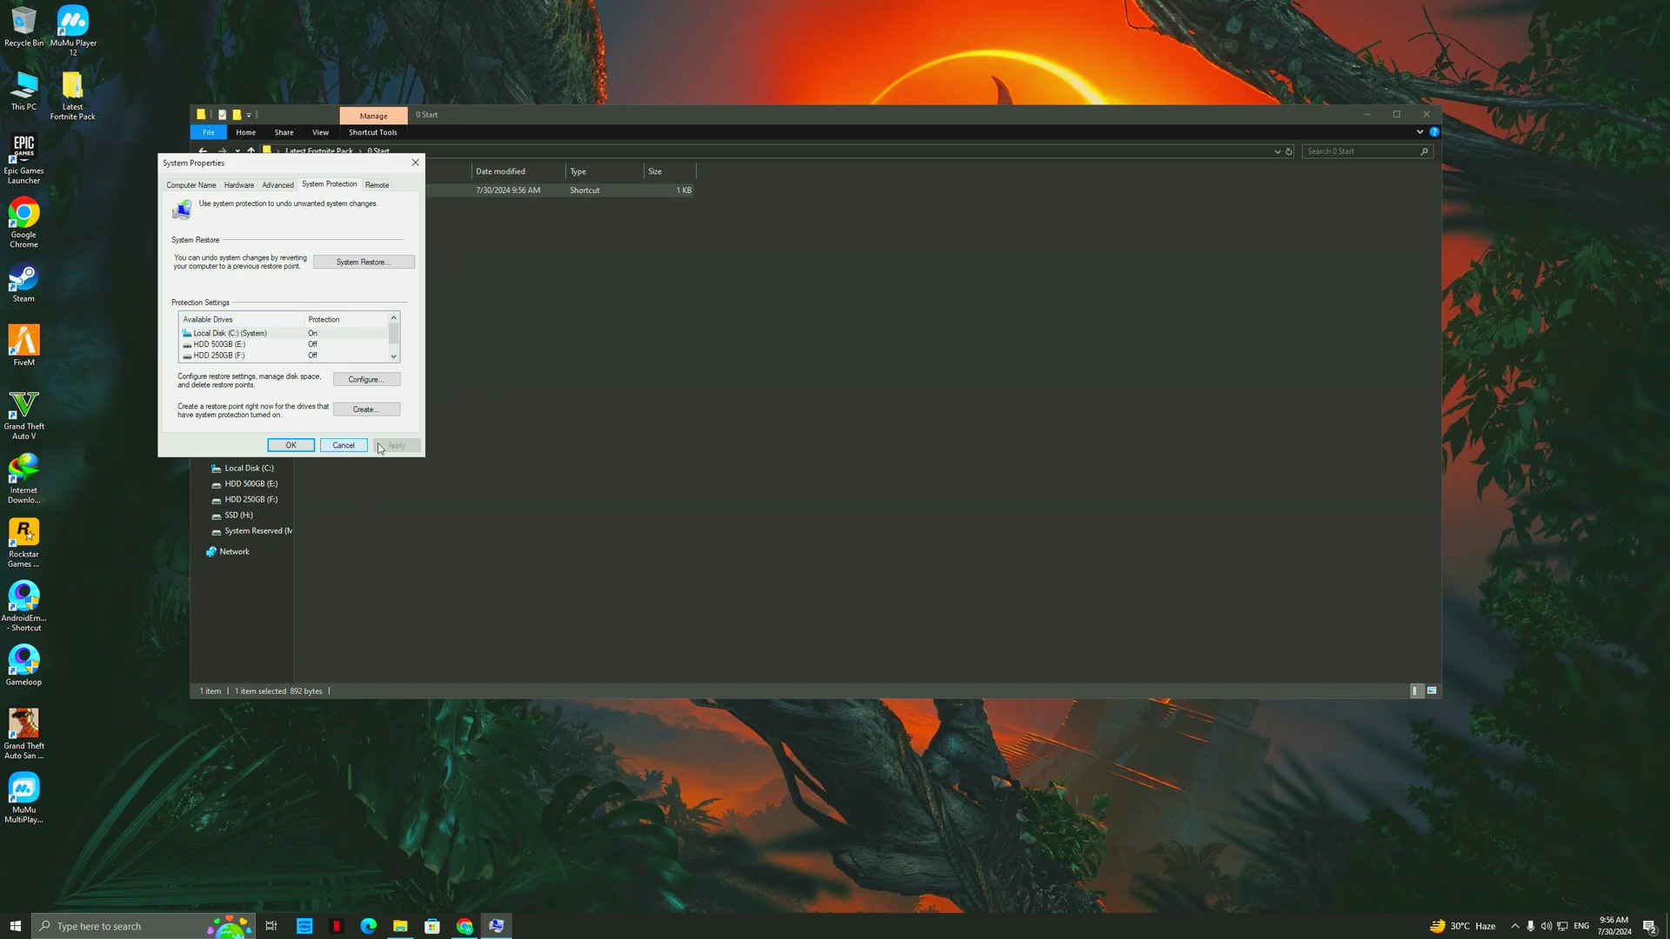
Confirm the system protection settings of Local Disk (C:) with protection turned on, and start a restore point described as "b".
click(366, 379)
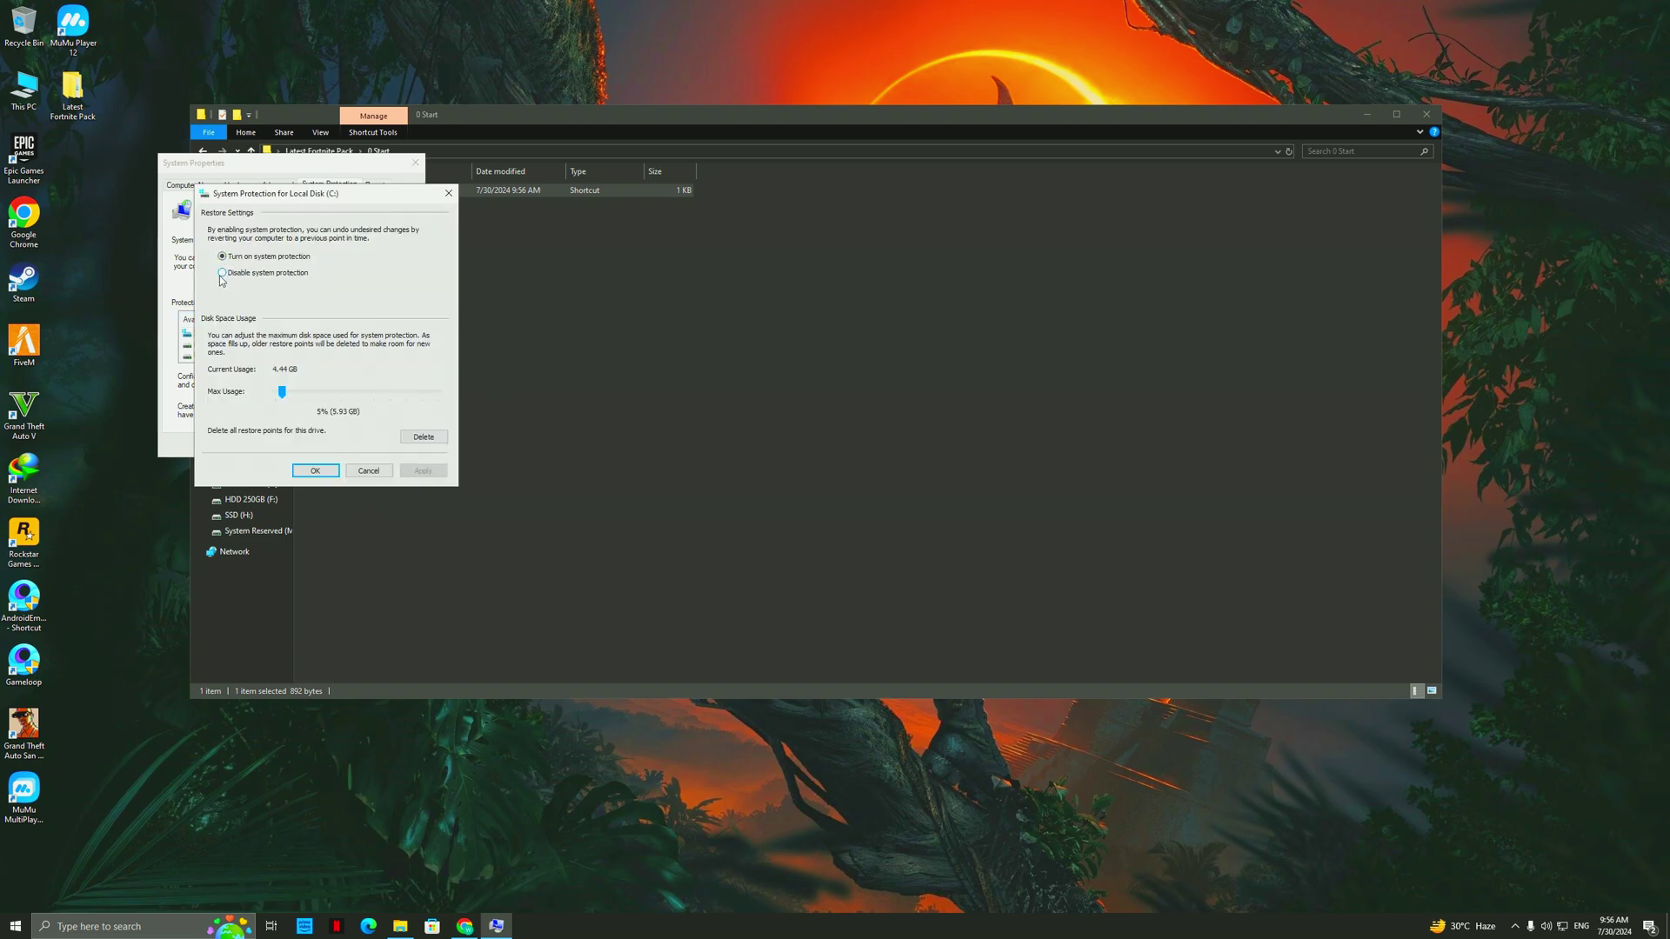
click(222, 273)
click(315, 470)
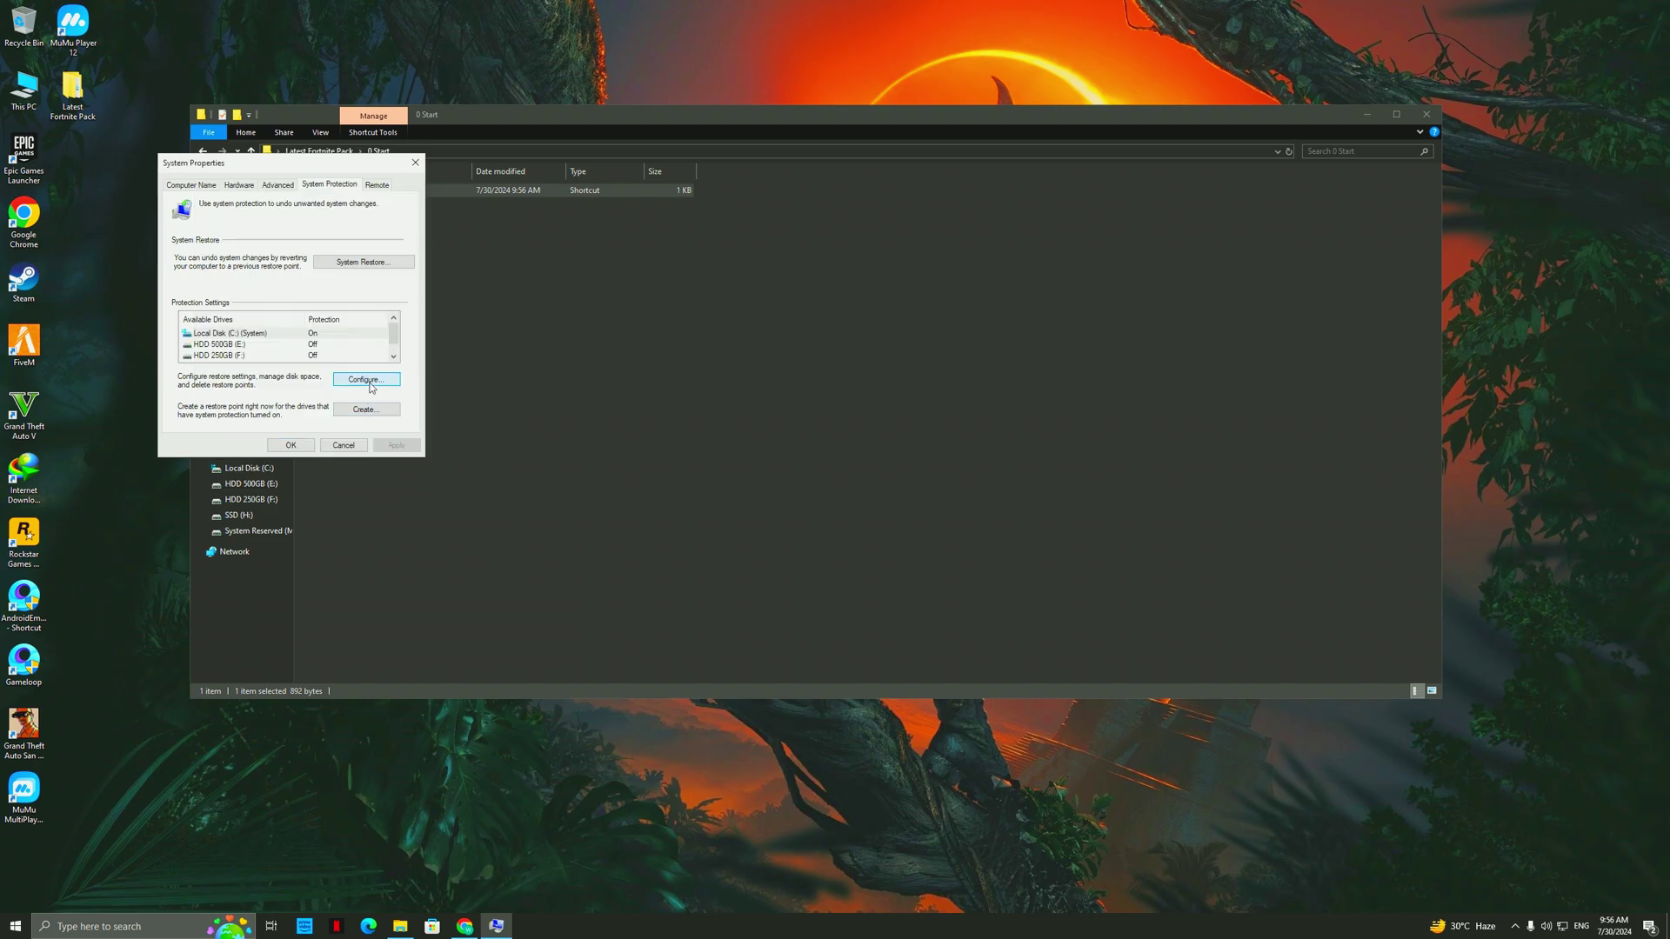
click(372, 411)
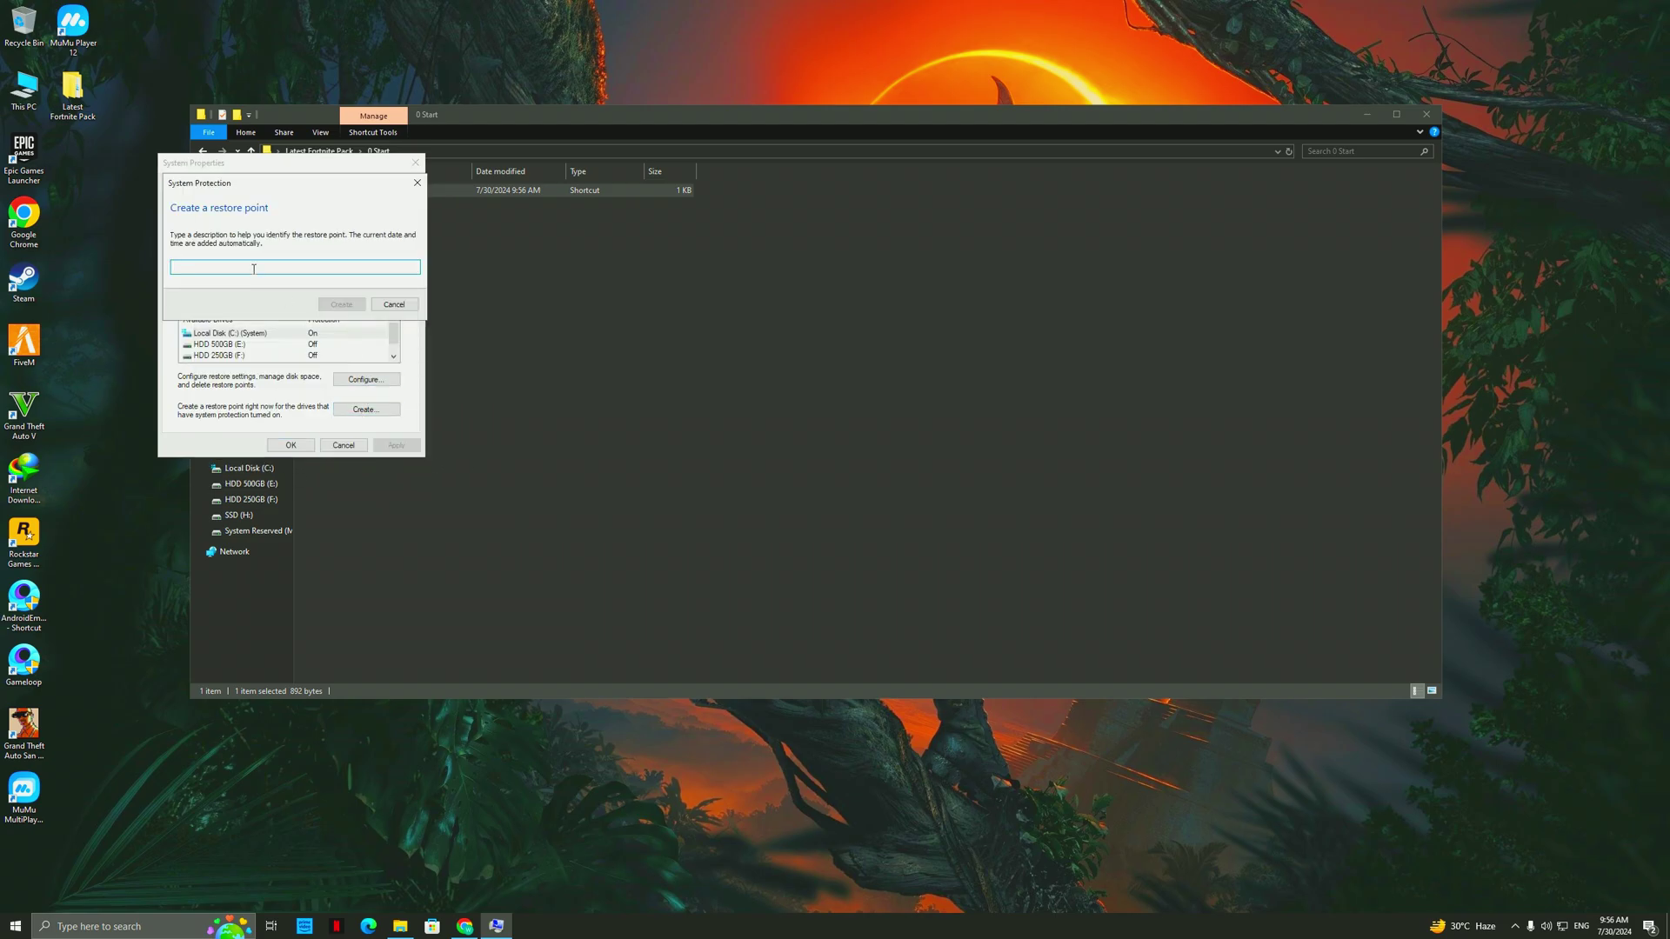
text(b)
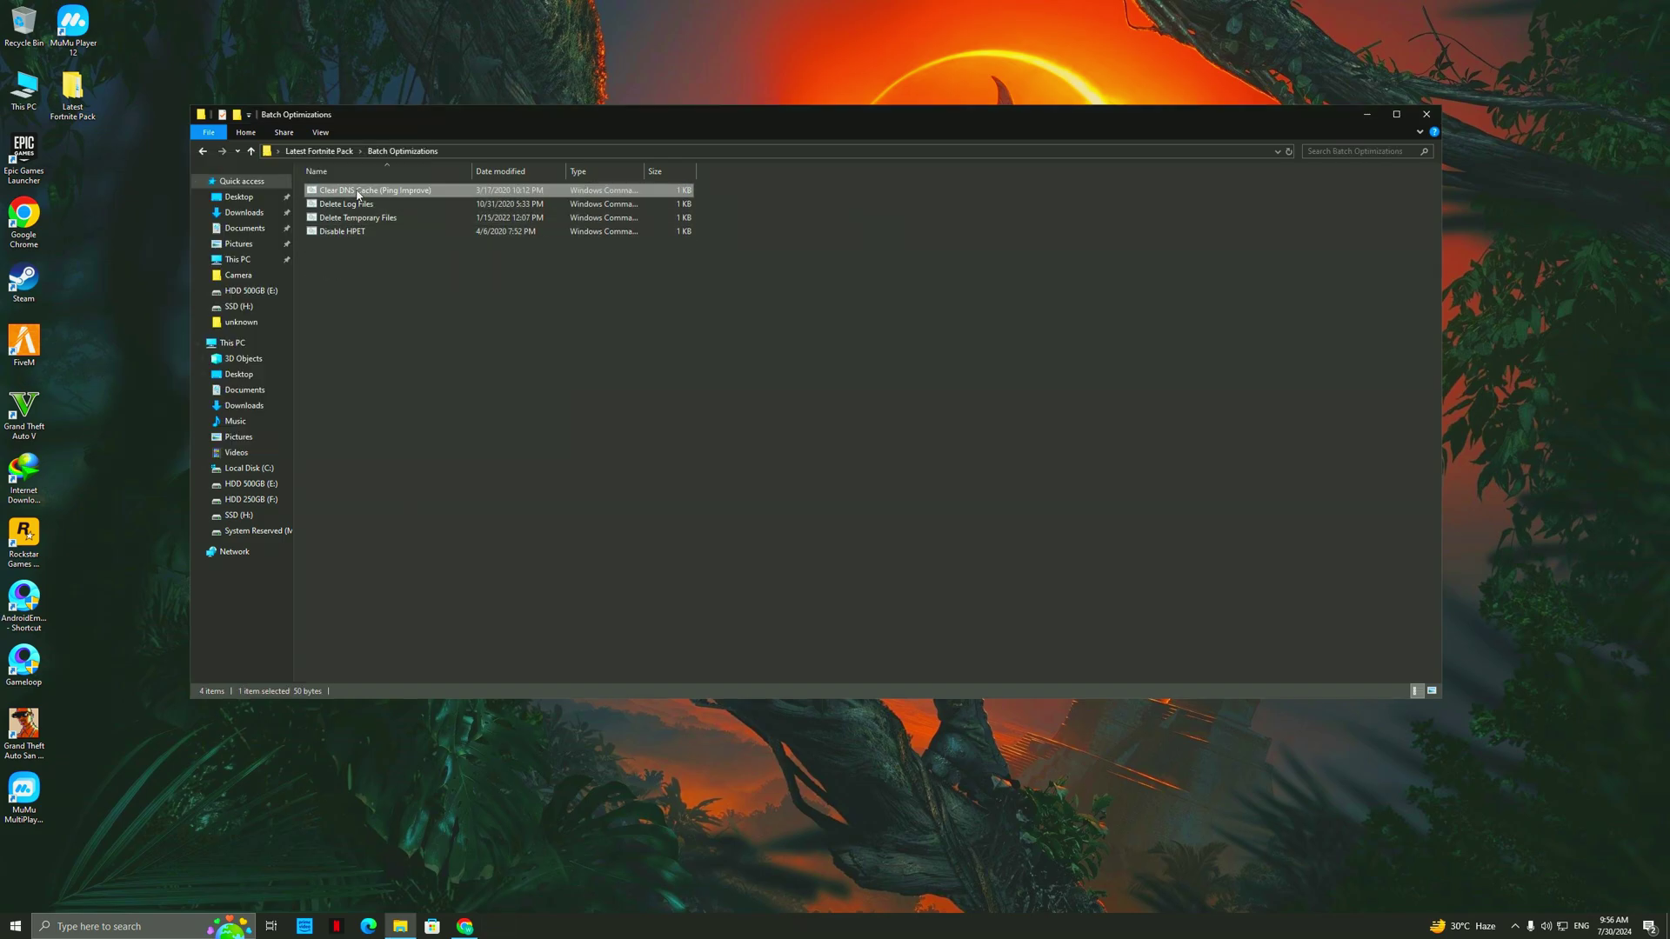
Run the Clear DNS Cache (Ping Improve) script from Batch Optimizations as administrator and allow it to make changes.
right_click(355, 190)
click(403, 241)
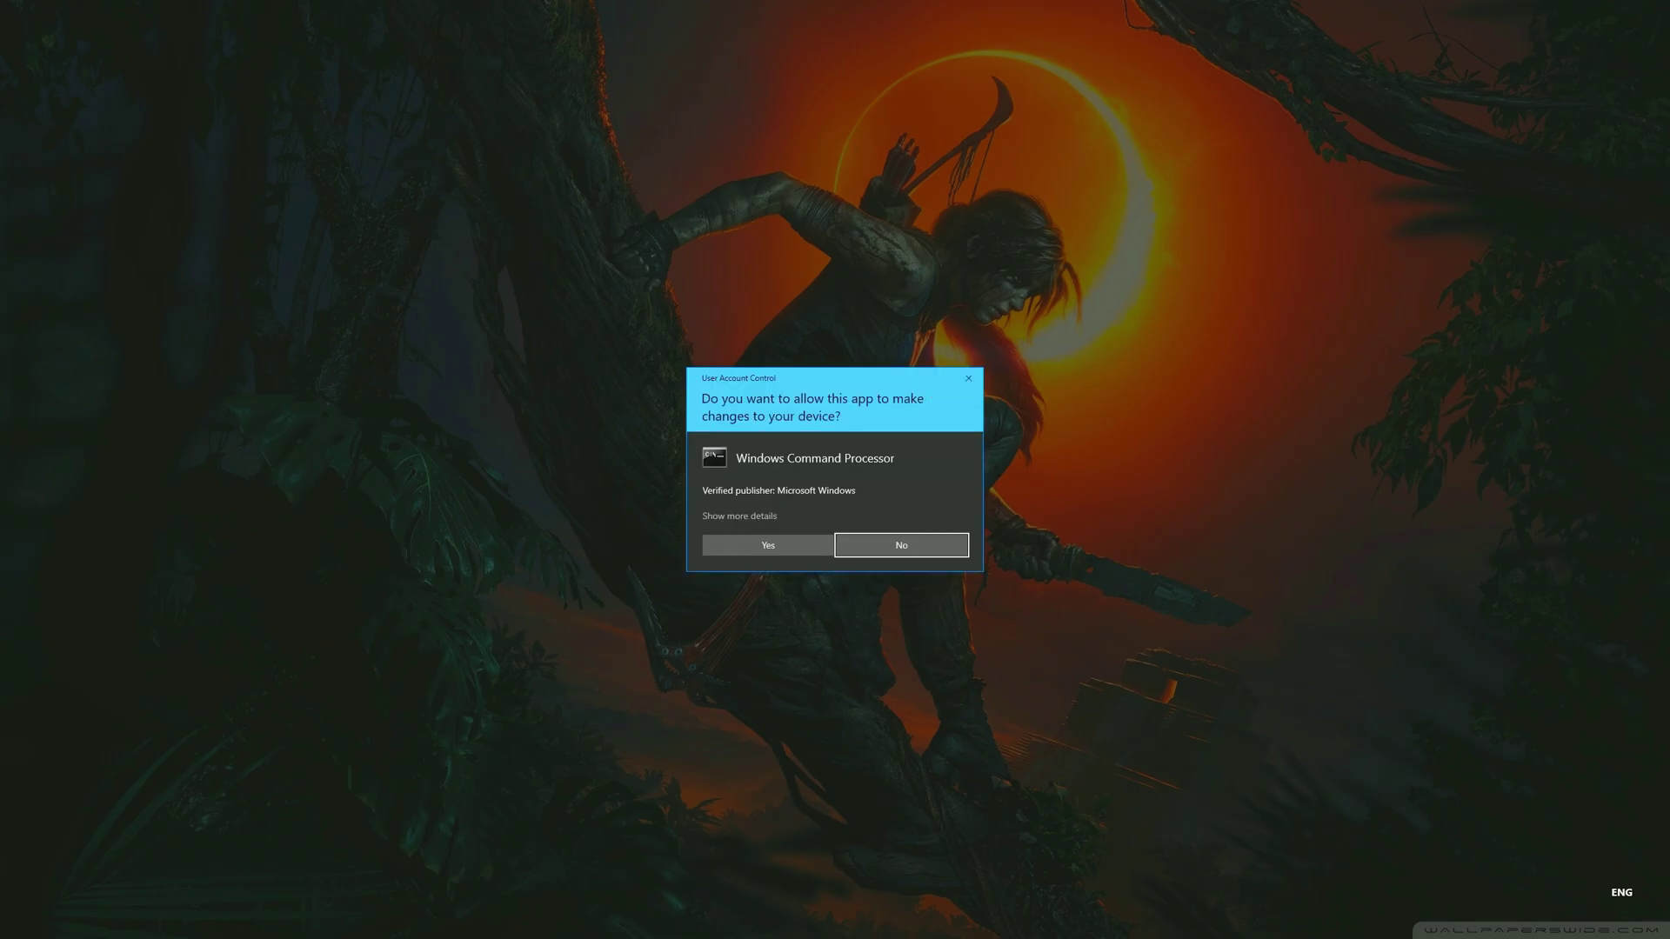
click(732, 546)
key(Return)
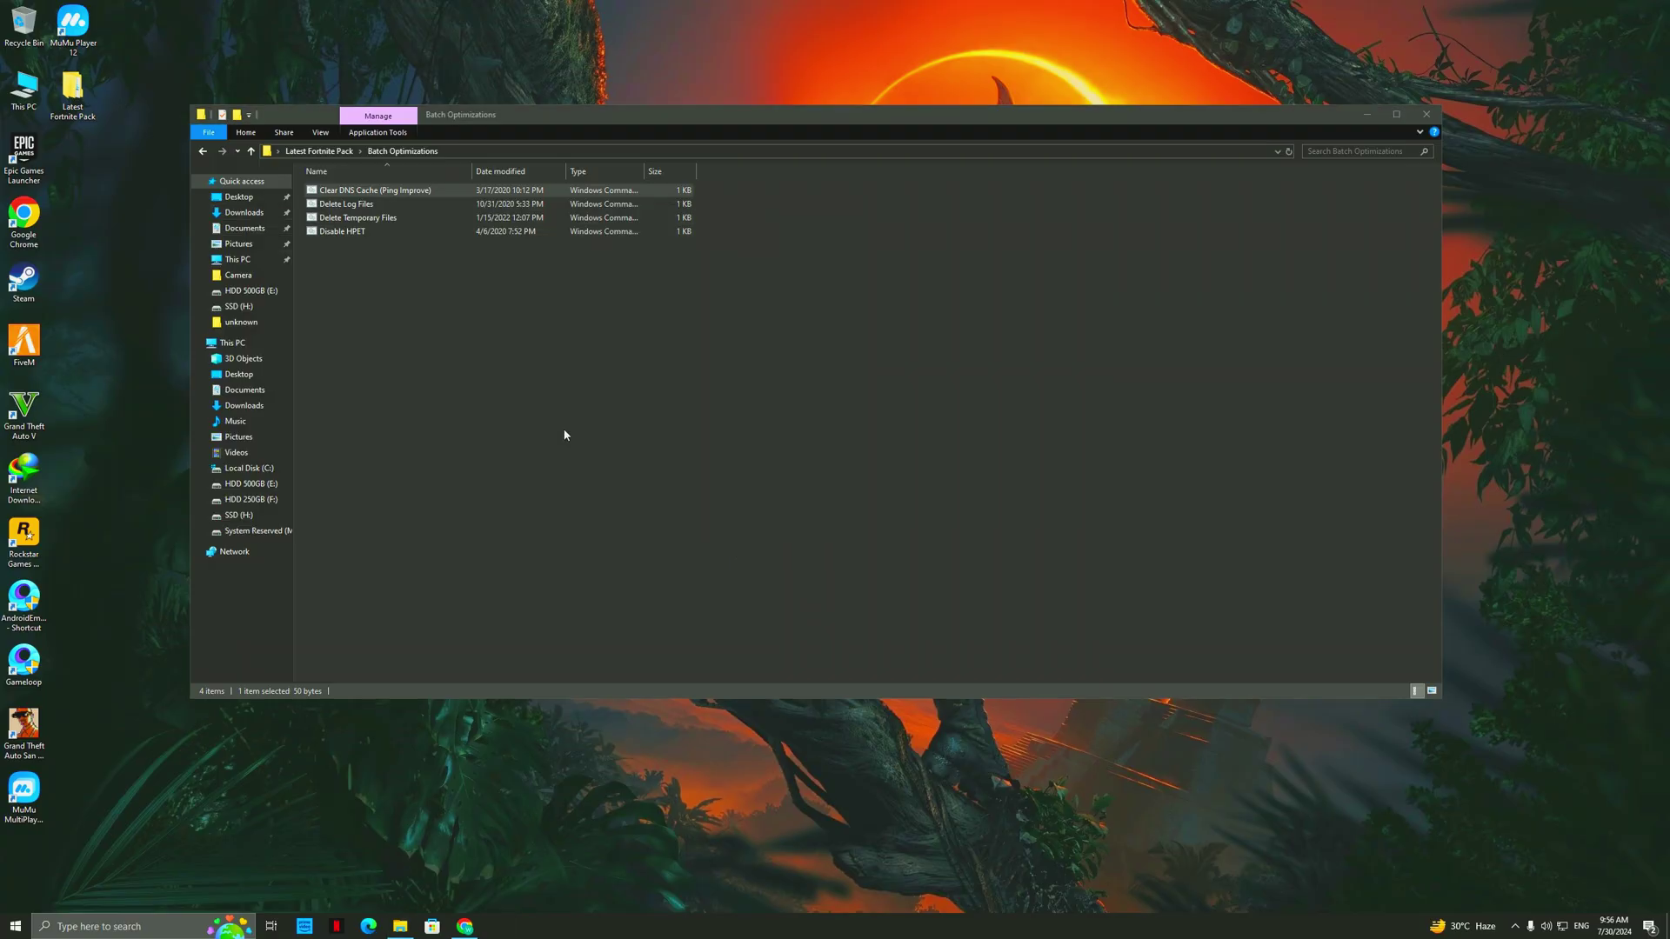
Run the Delete Log Files script as administrator, allow it to make changes, and follow its output.
click(357, 204)
right_click(335, 203)
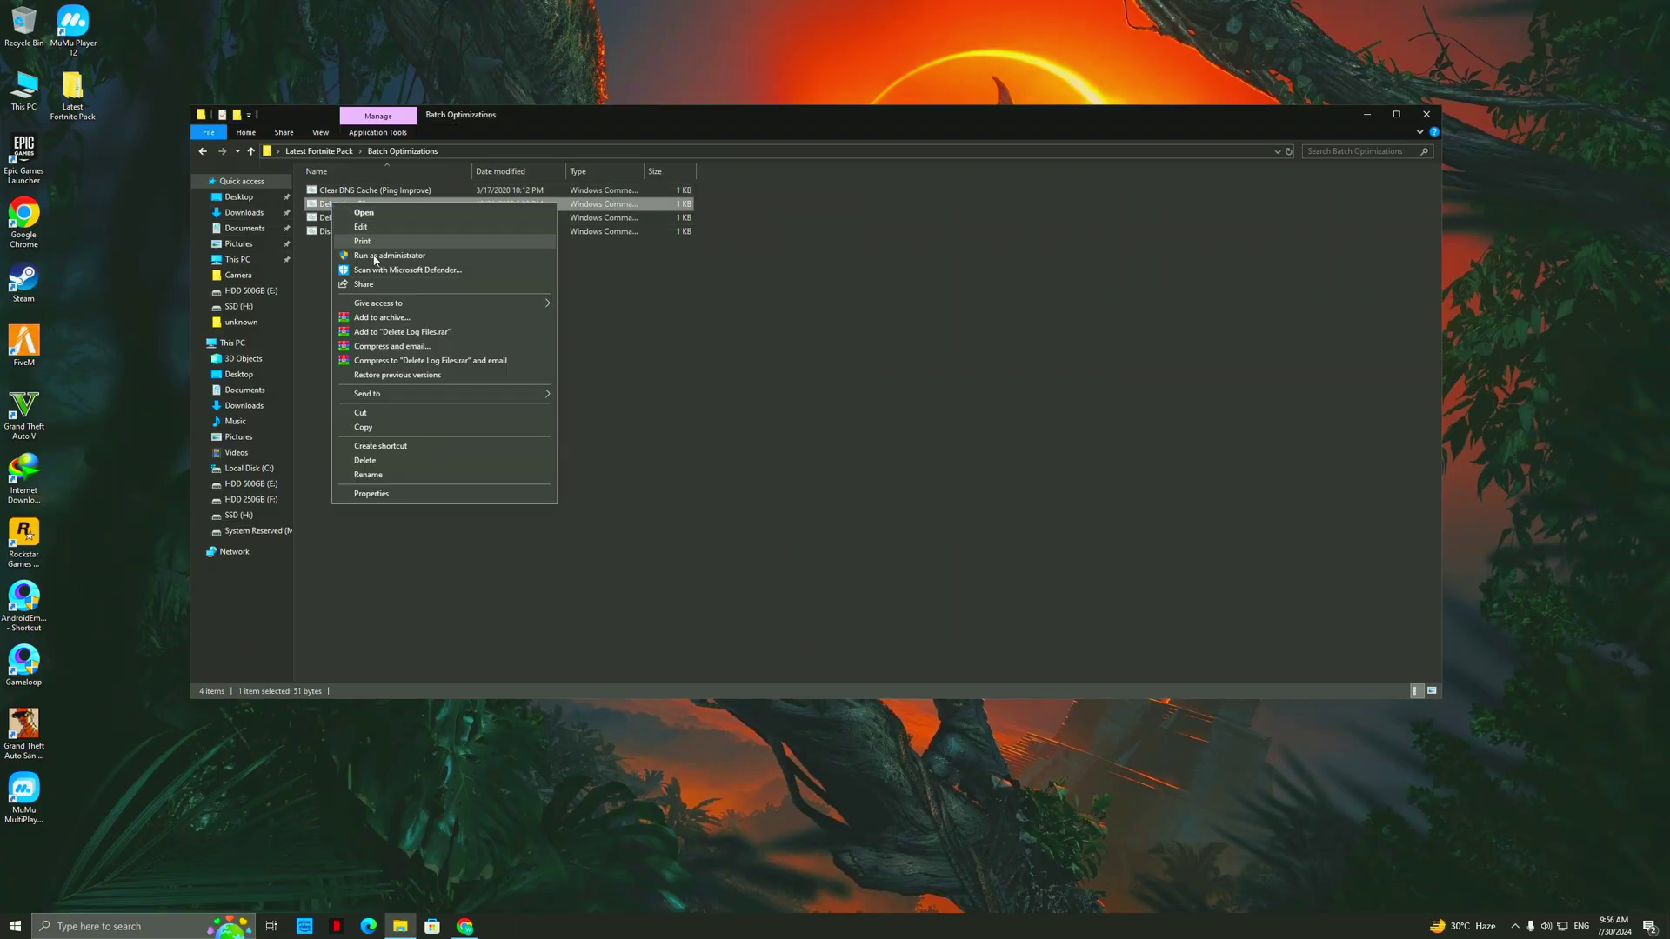
click(382, 256)
click(753, 556)
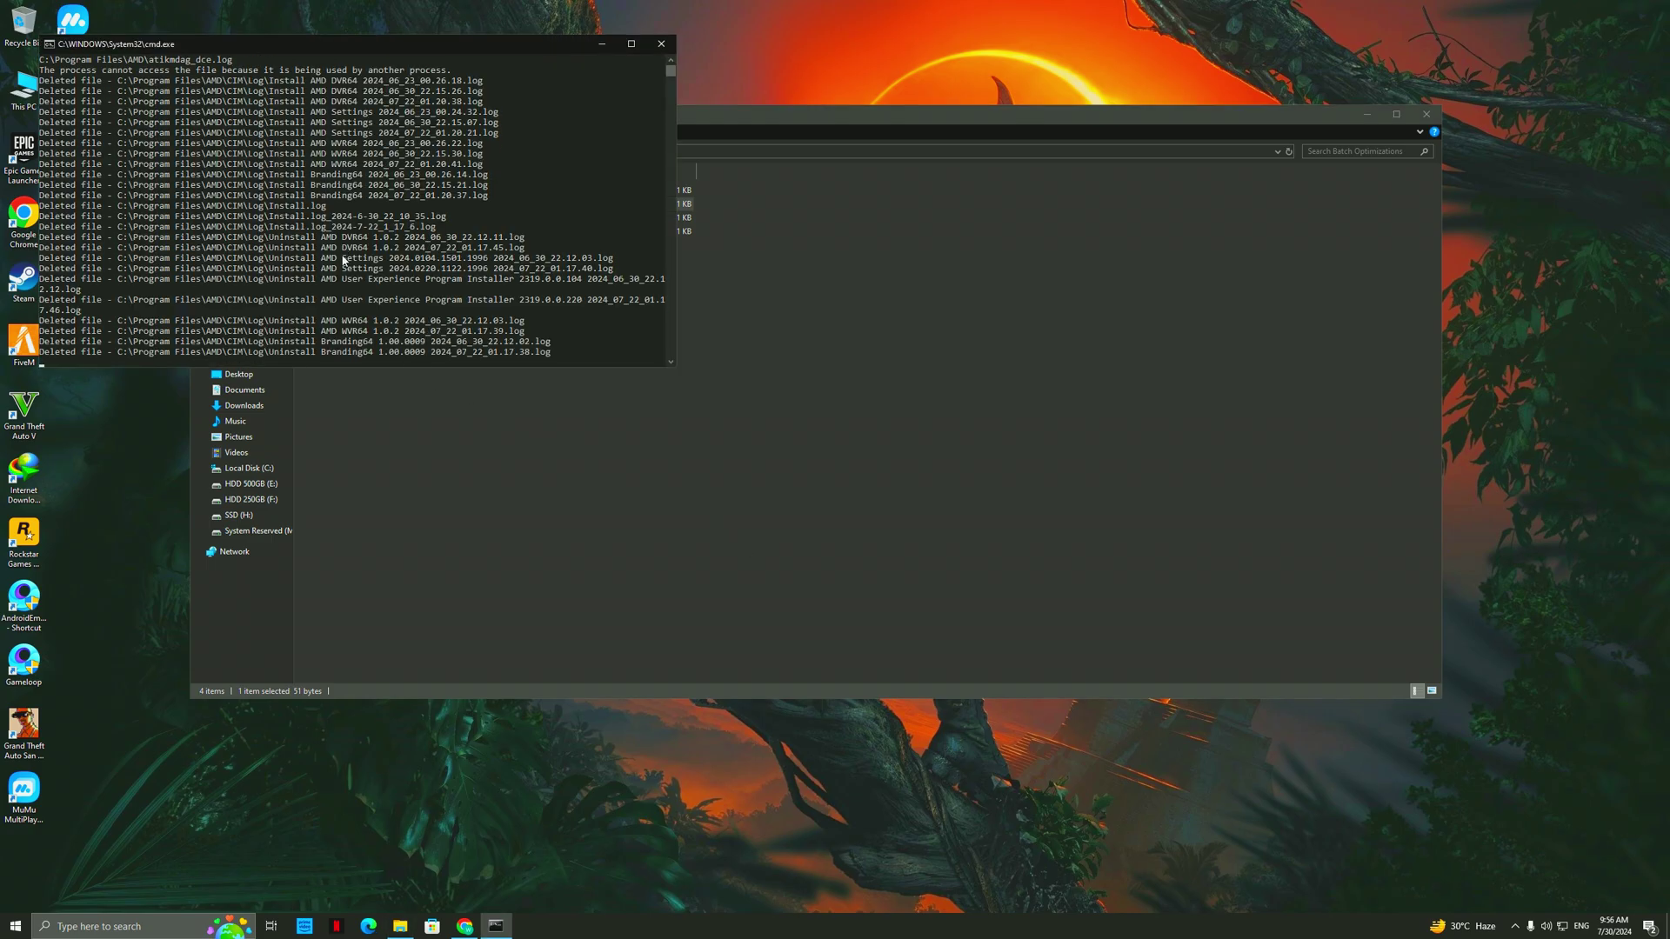
scroll(366, 268, down, 2)
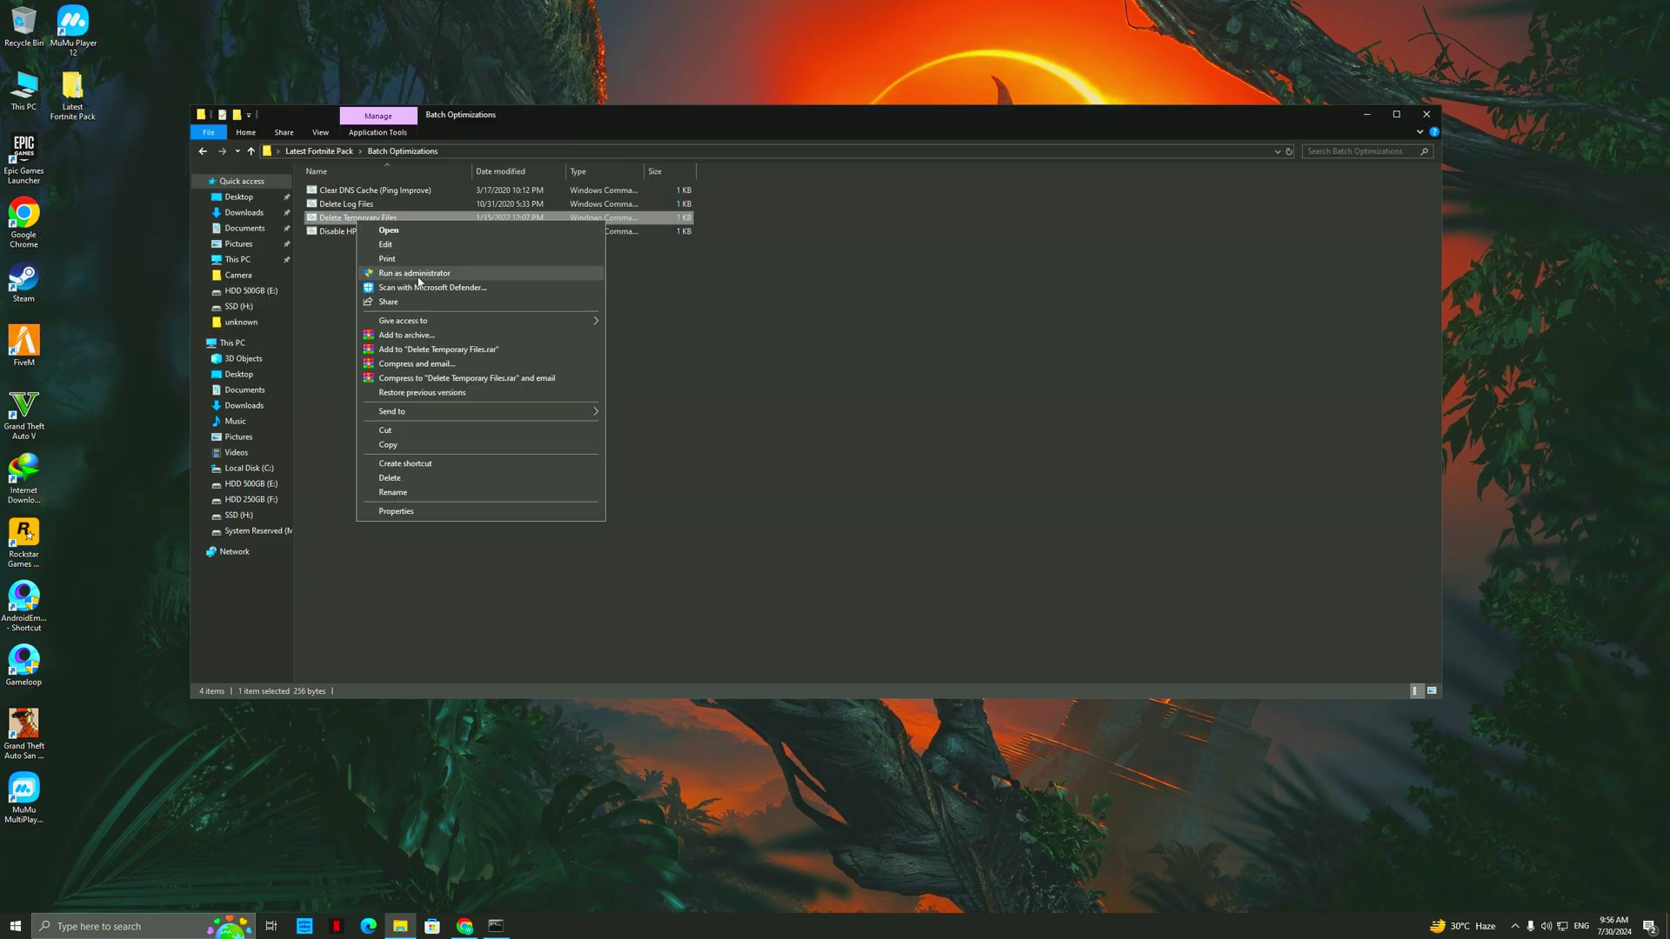
Run the Delete Temporary Files script as administrator, allow it to make changes, and let it finish.
click(414, 273)
key(Return)
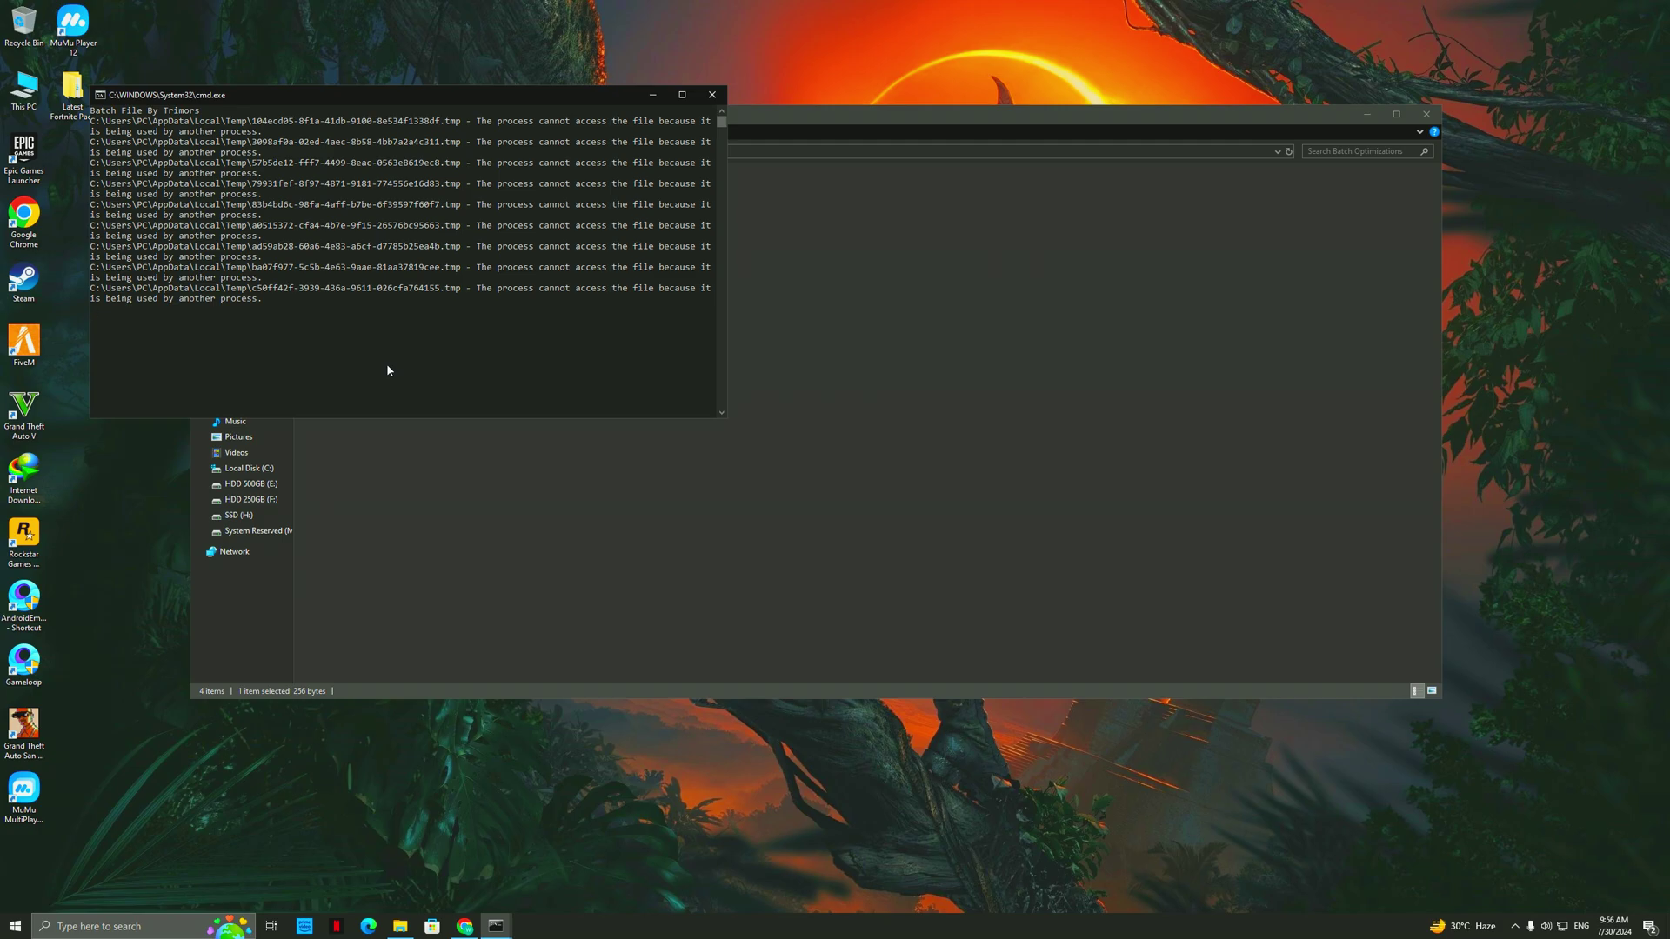
key(Return)
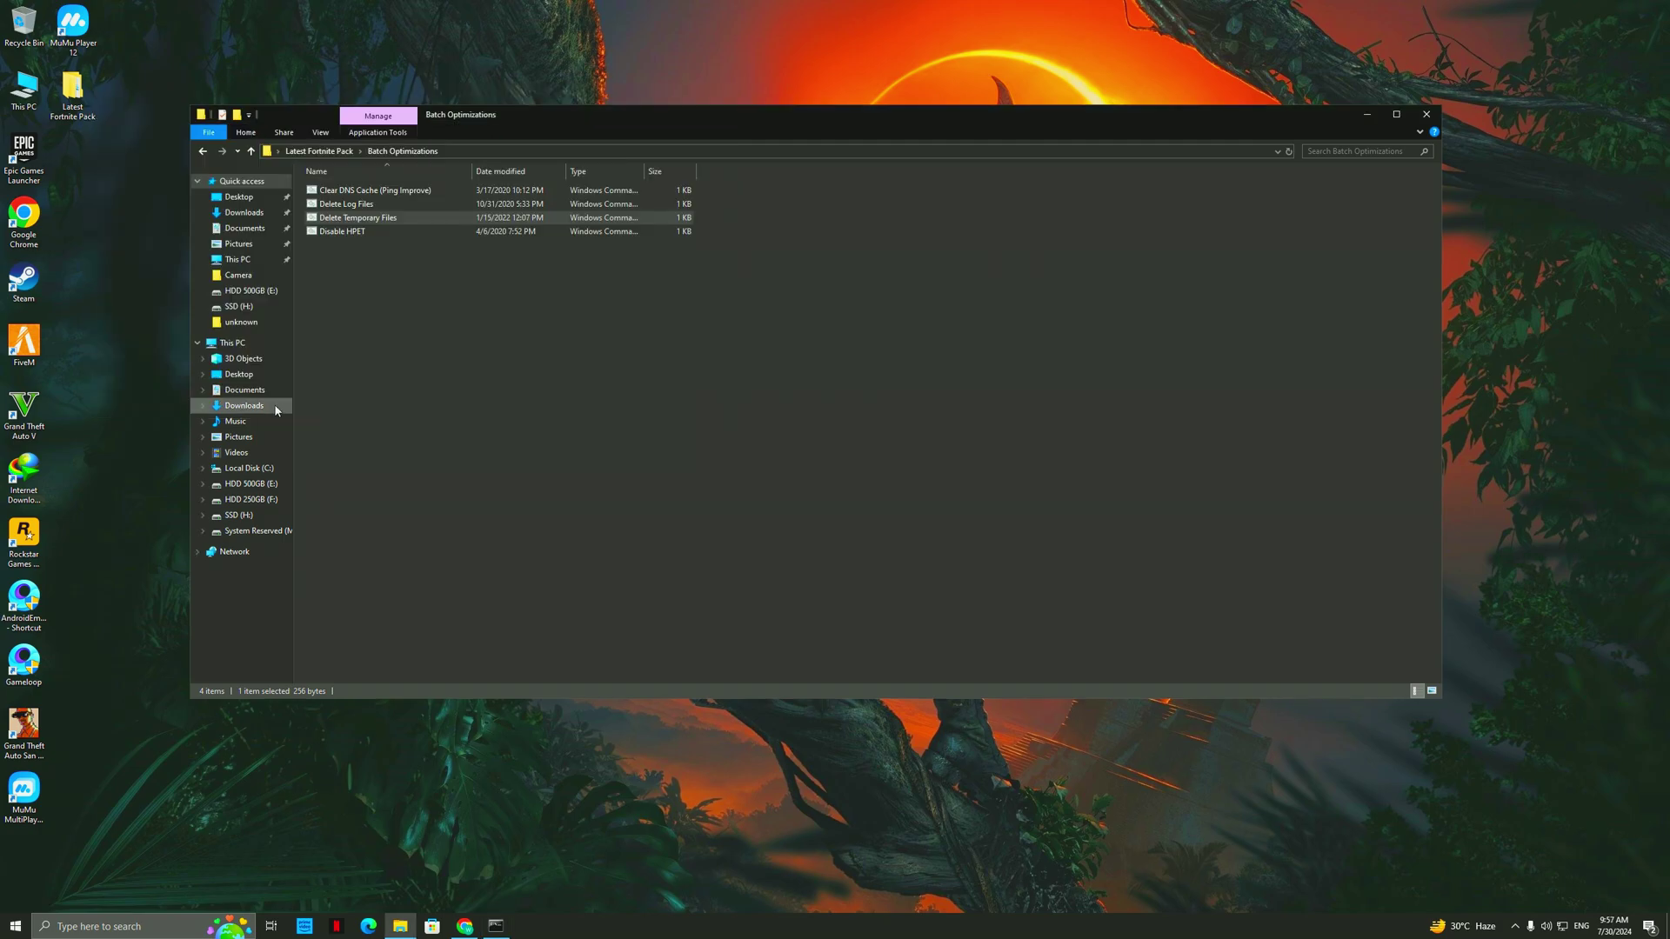
Run the Disable HPET script from Batch Optimizations as administrator and allow it to make changes.
click(325, 231)
right_click(322, 232)
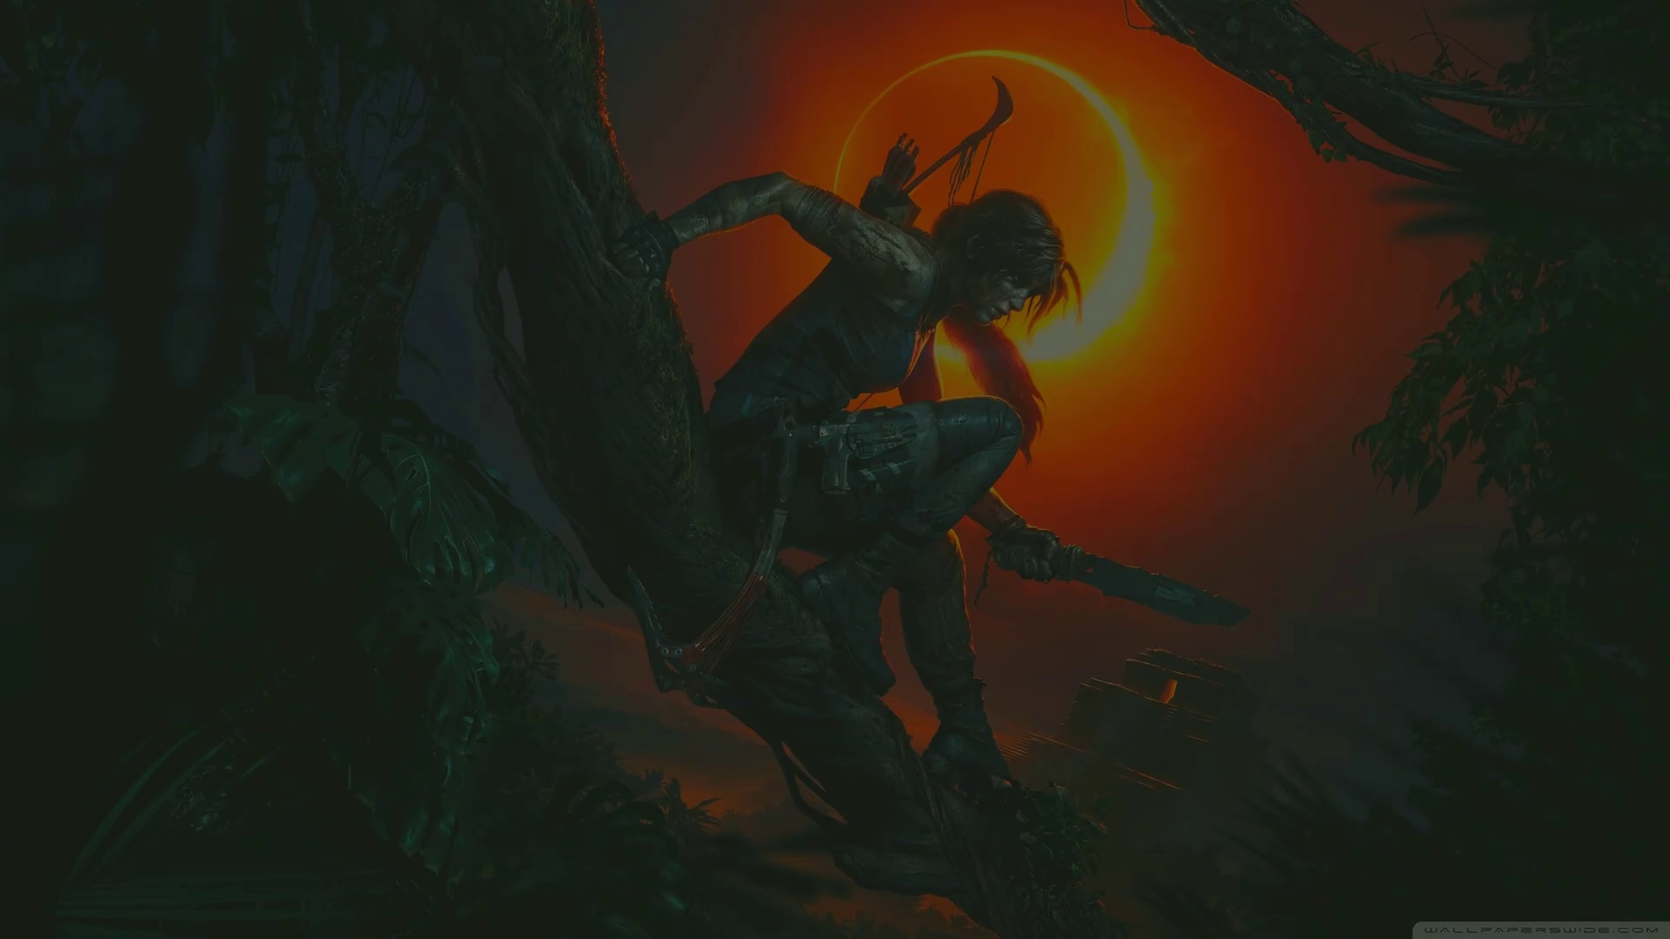
click(765, 546)
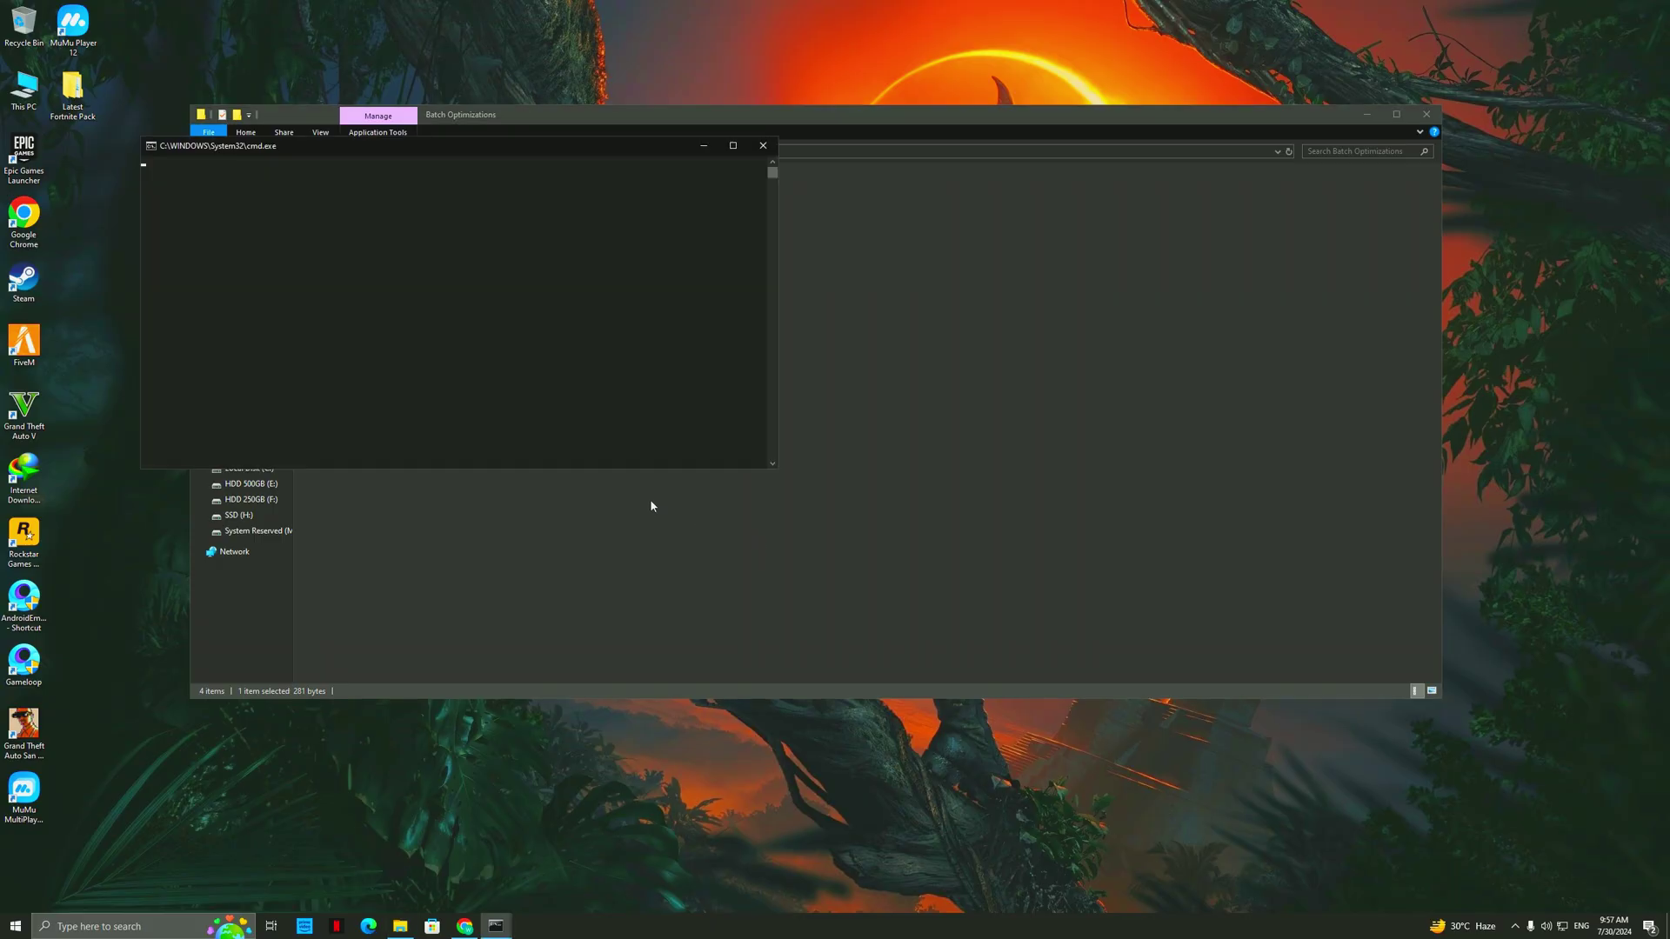
key(Return)
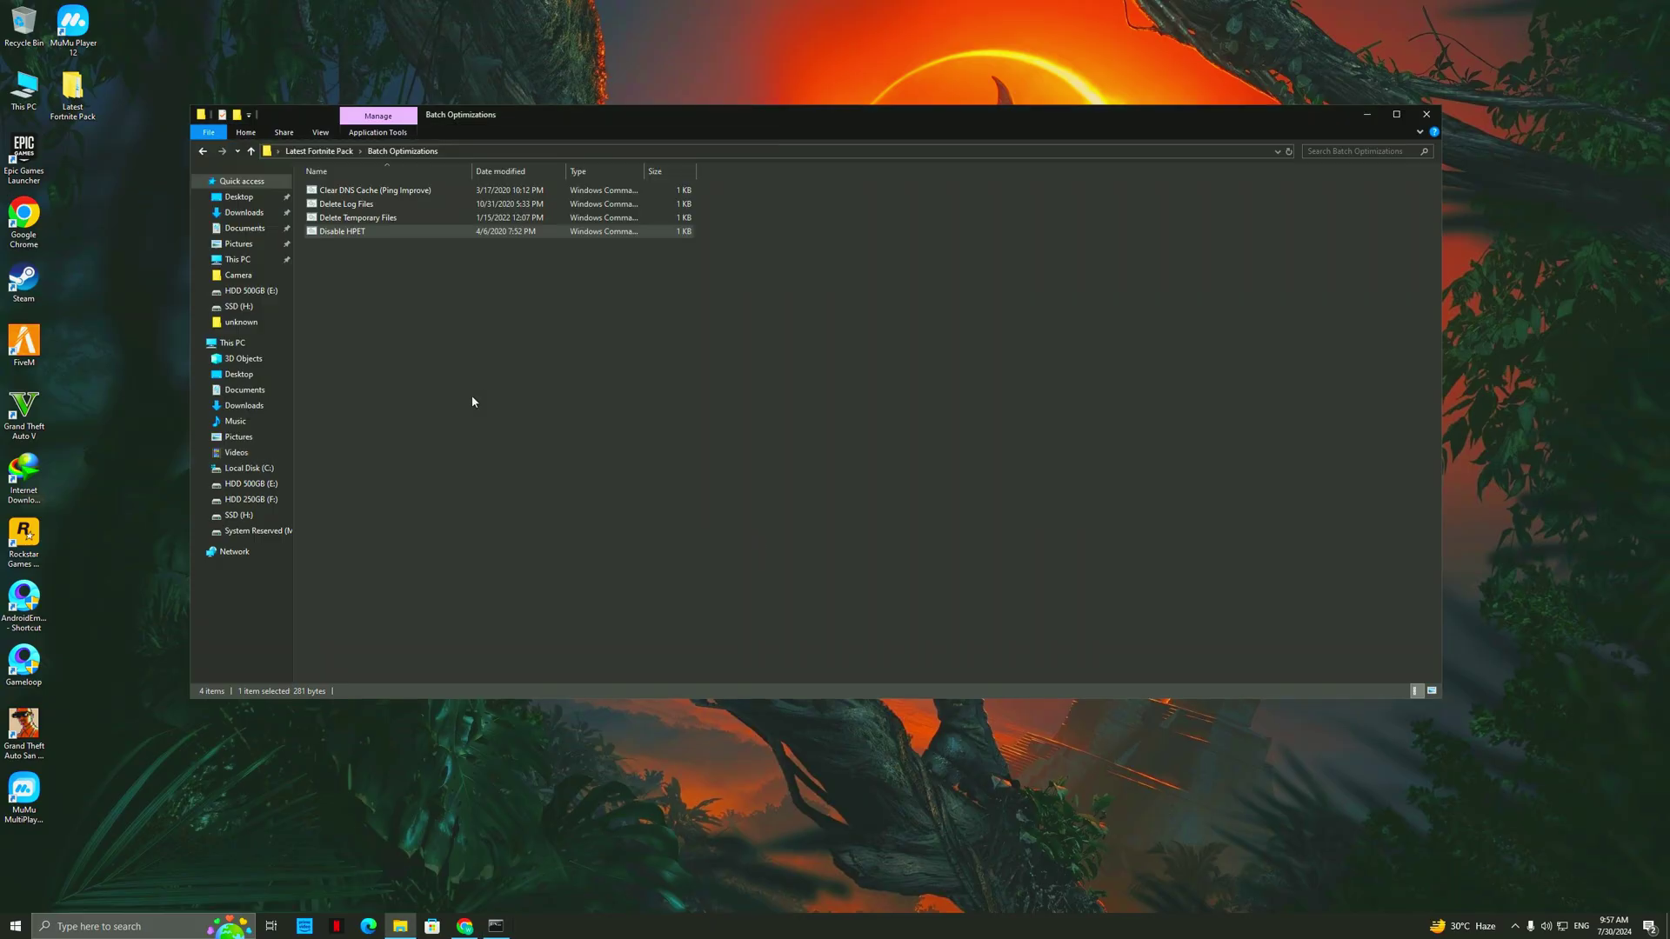
Run the Latency BCD Tweaks script from the BcdEdit Tweaks folder as administrator, allow it to make changes, and continue through its prompt.
click(205, 152)
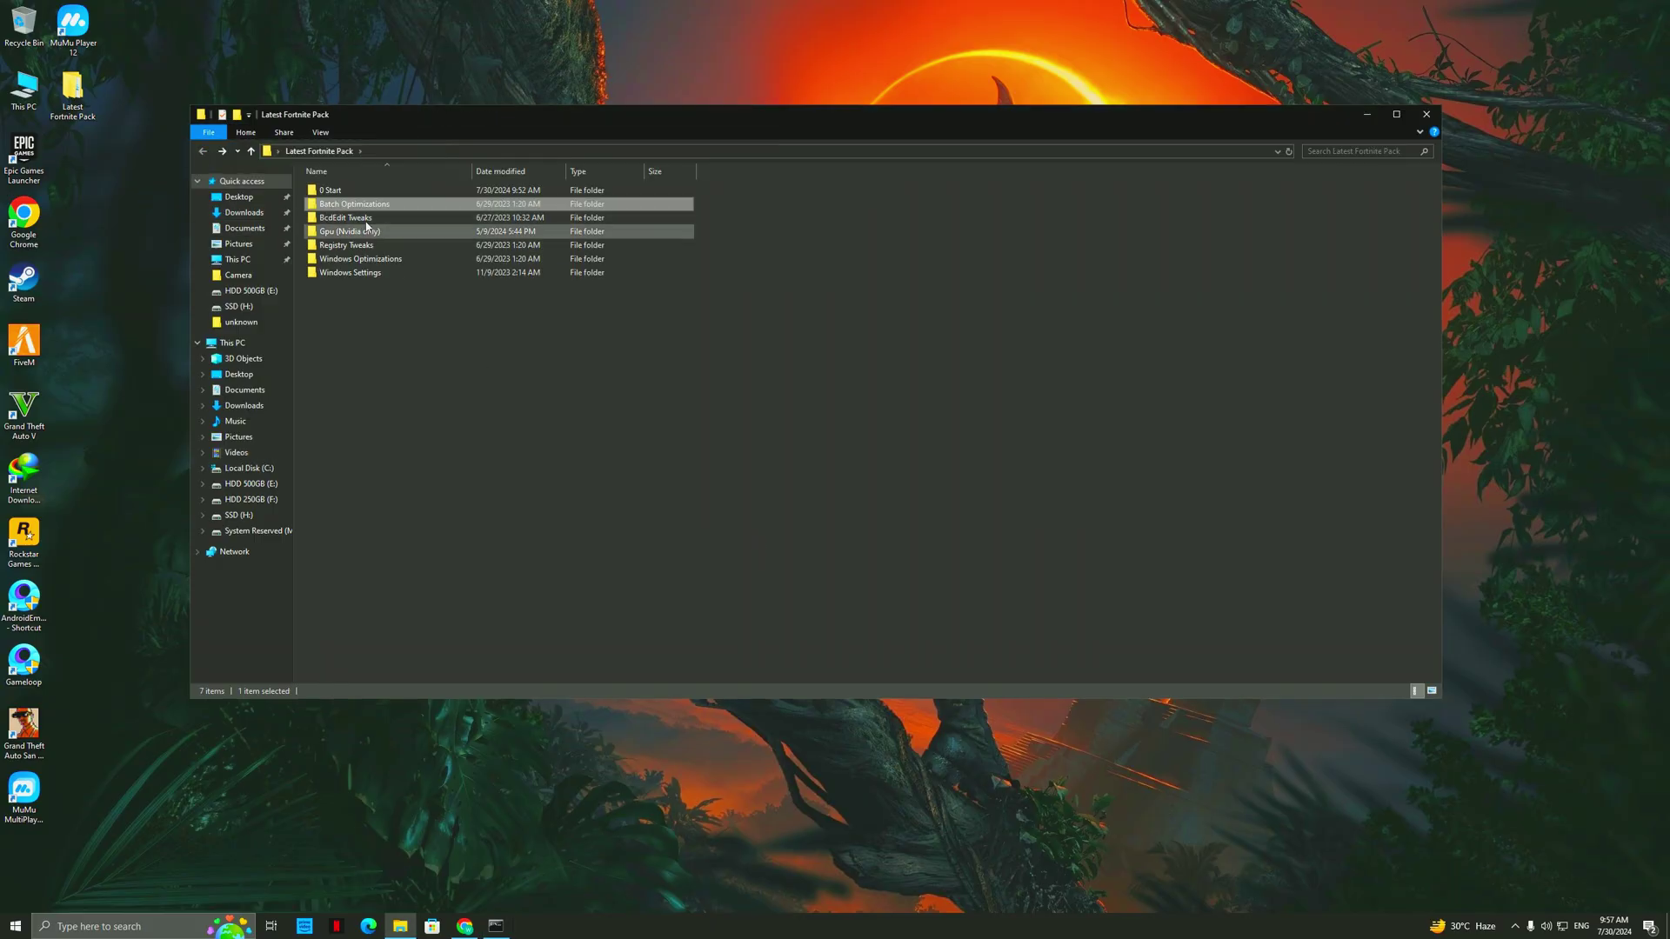
double_click(351, 216)
click(353, 194)
right_click(354, 201)
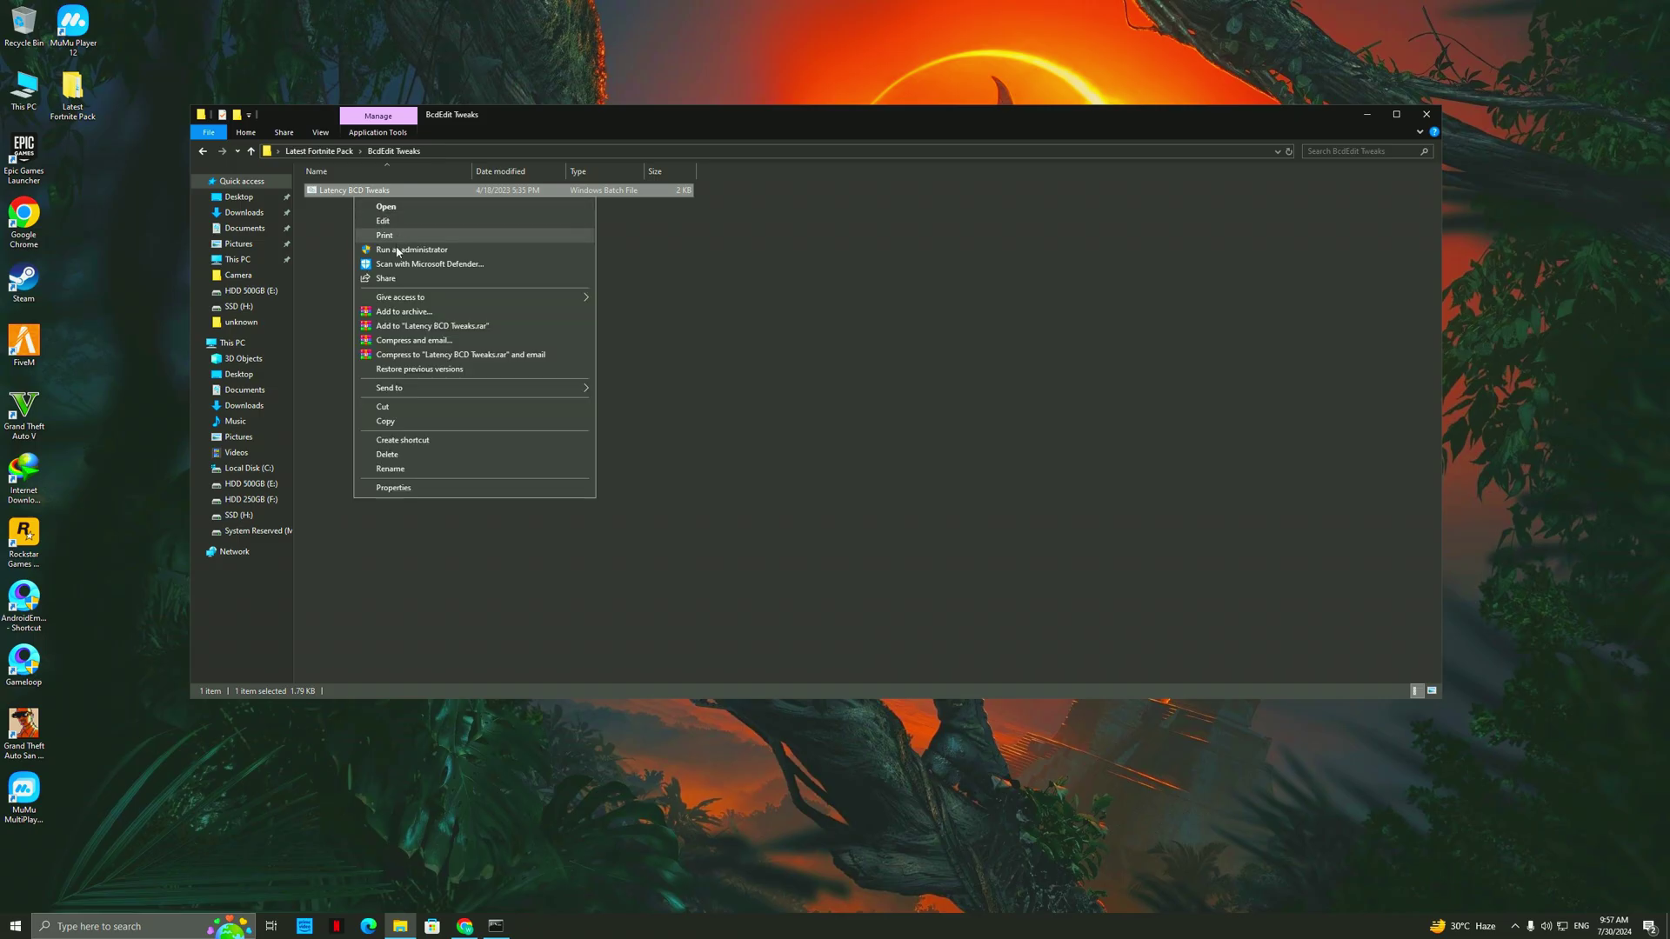
click(382, 237)
click(765, 546)
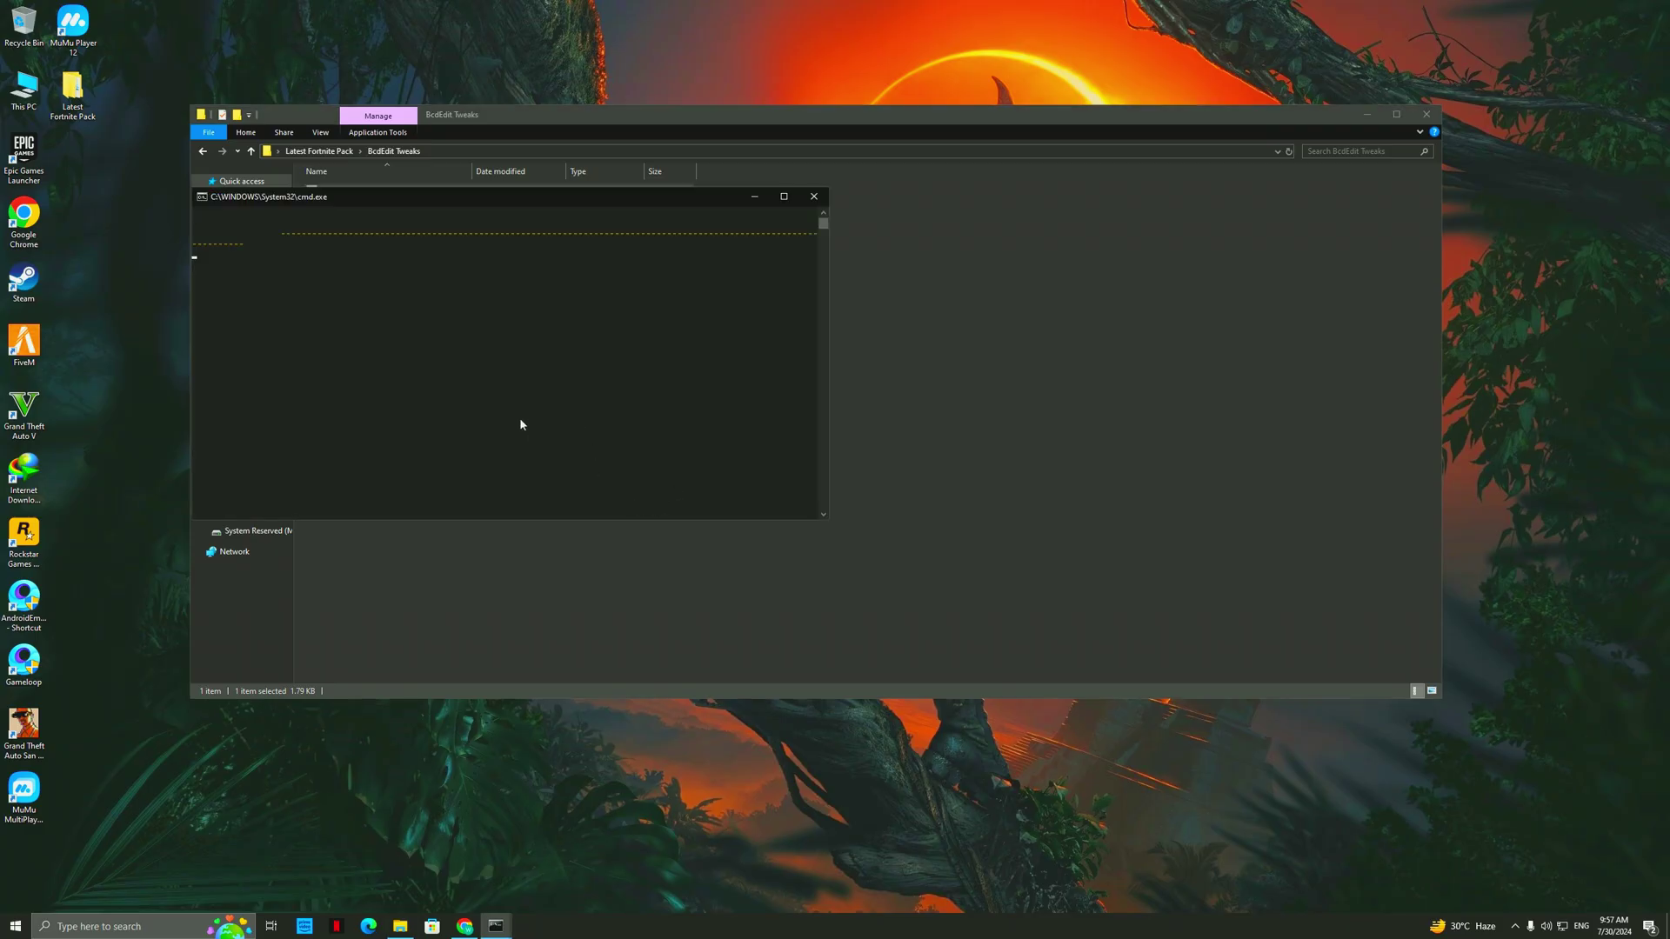
key(Return)
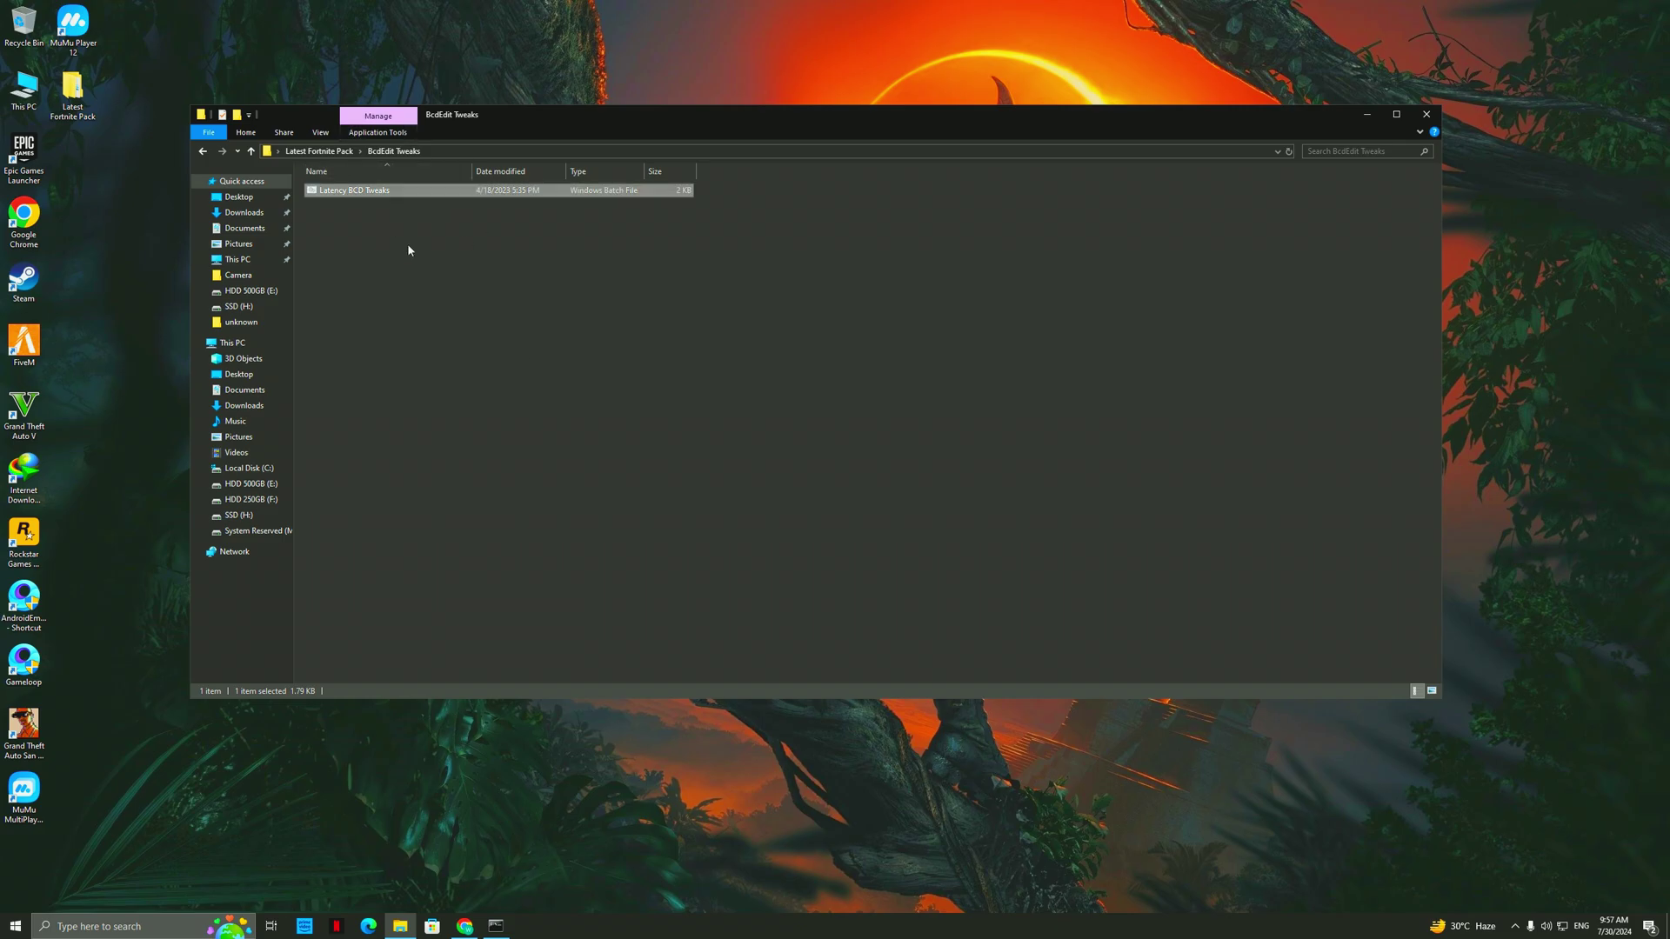
View the Hidden Reg Tweaks folder inside Gpu (Nvidia only), and return to the Latest Fortnite Pack folder.
click(202, 152)
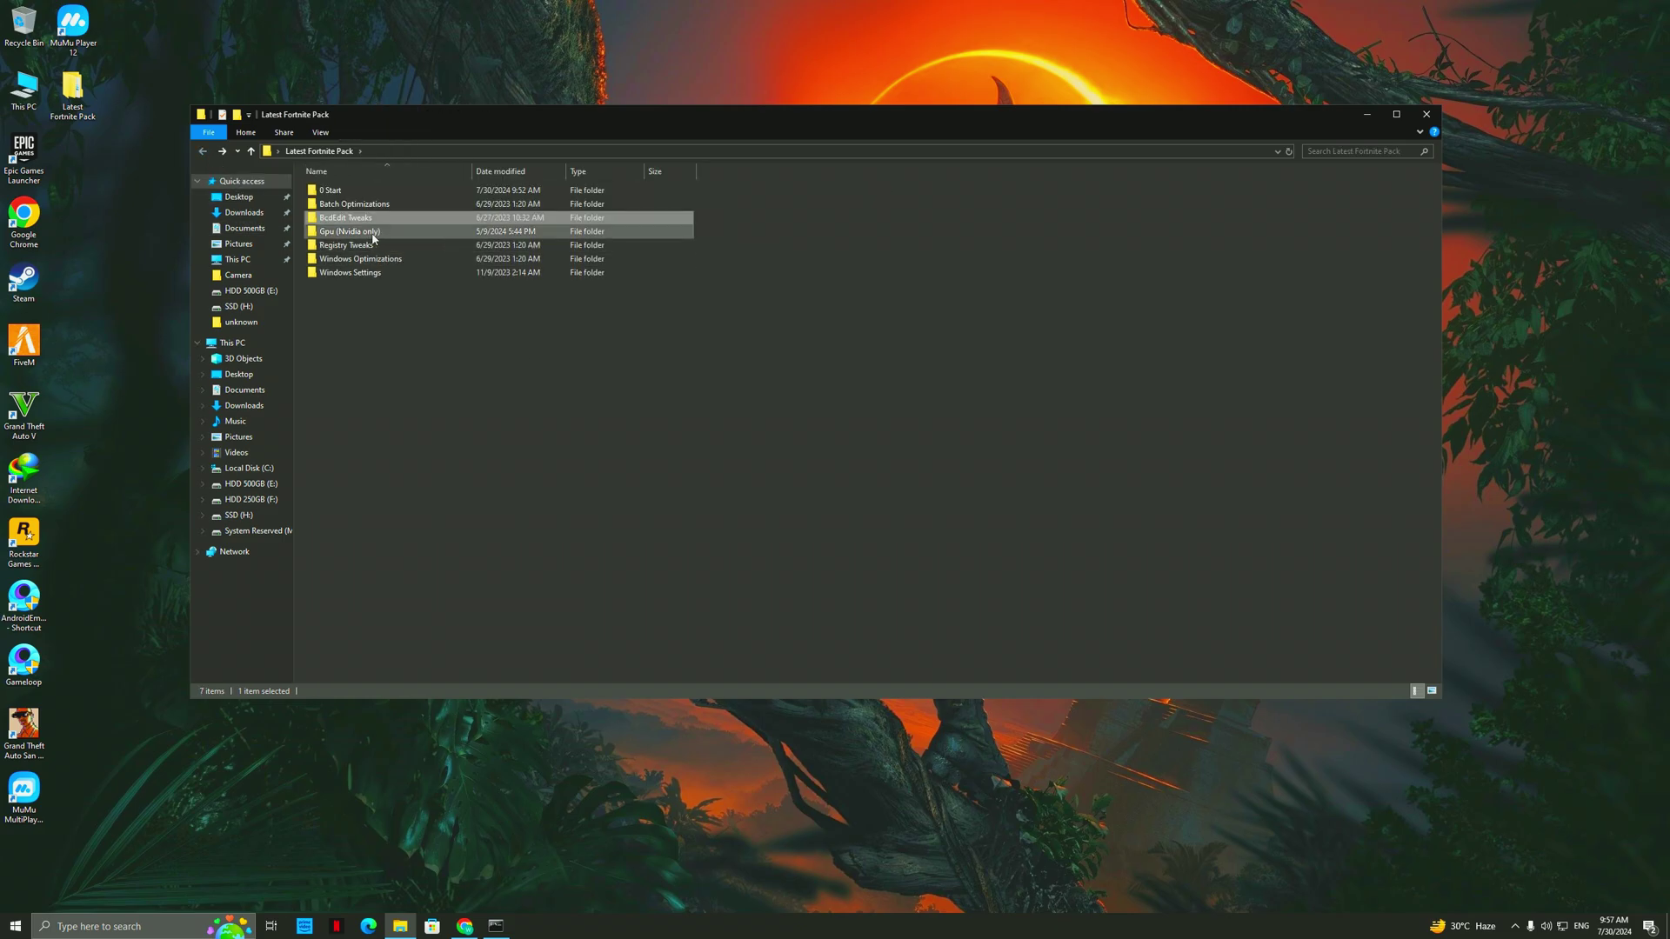
click(390, 232)
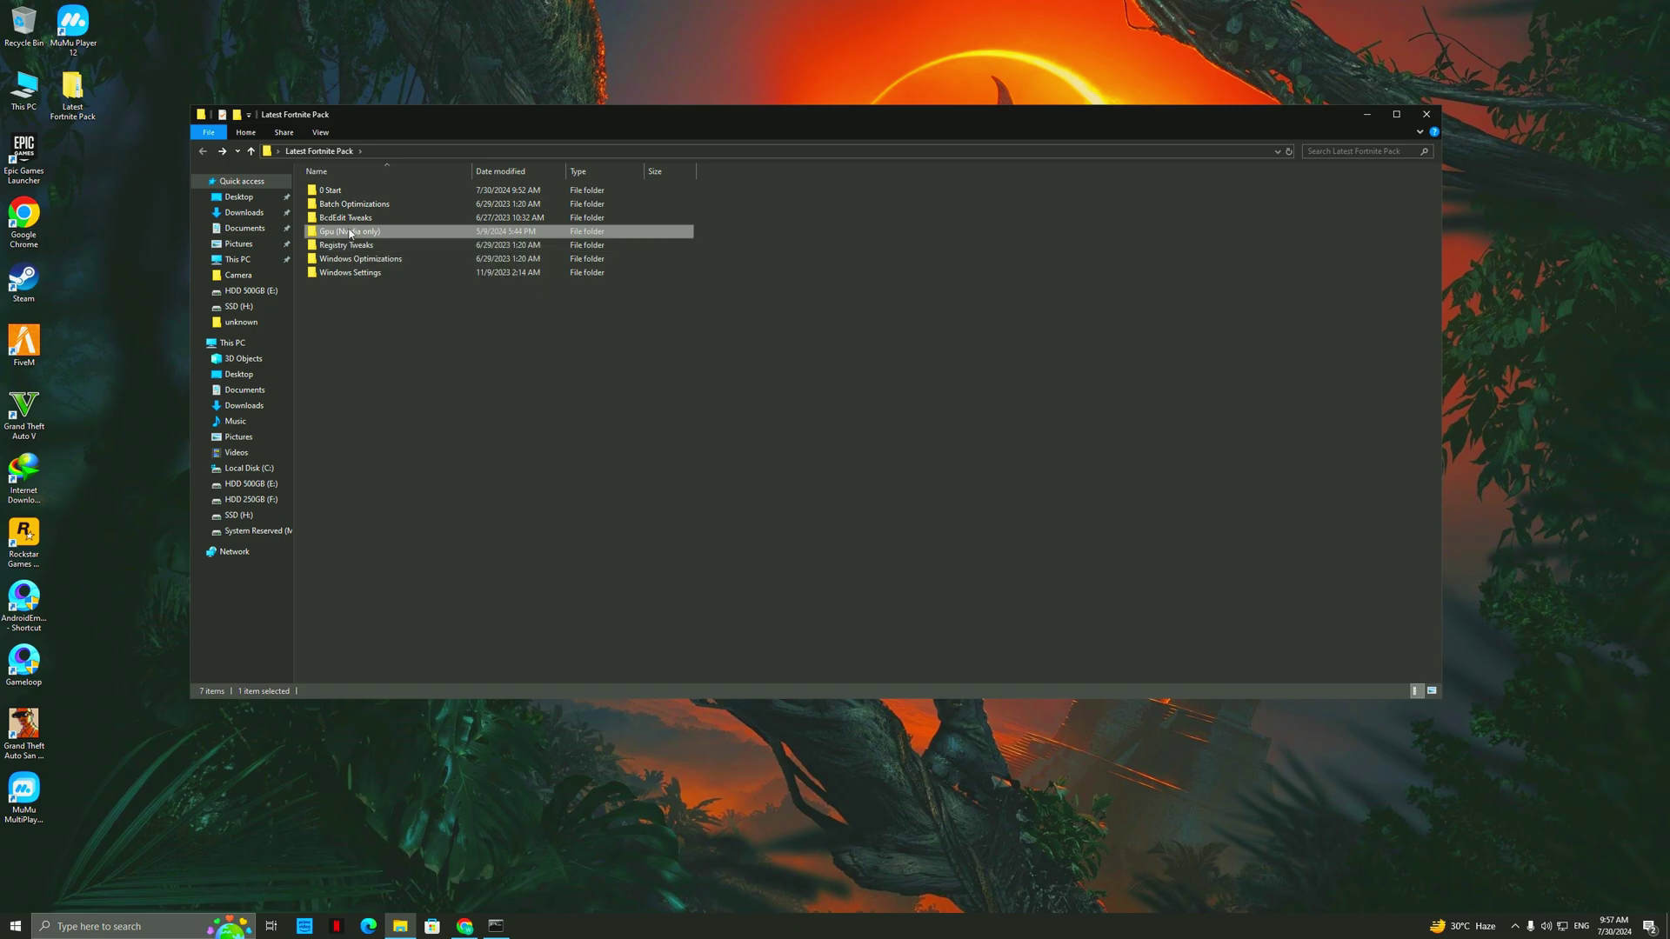
double_click(348, 233)
double_click(361, 190)
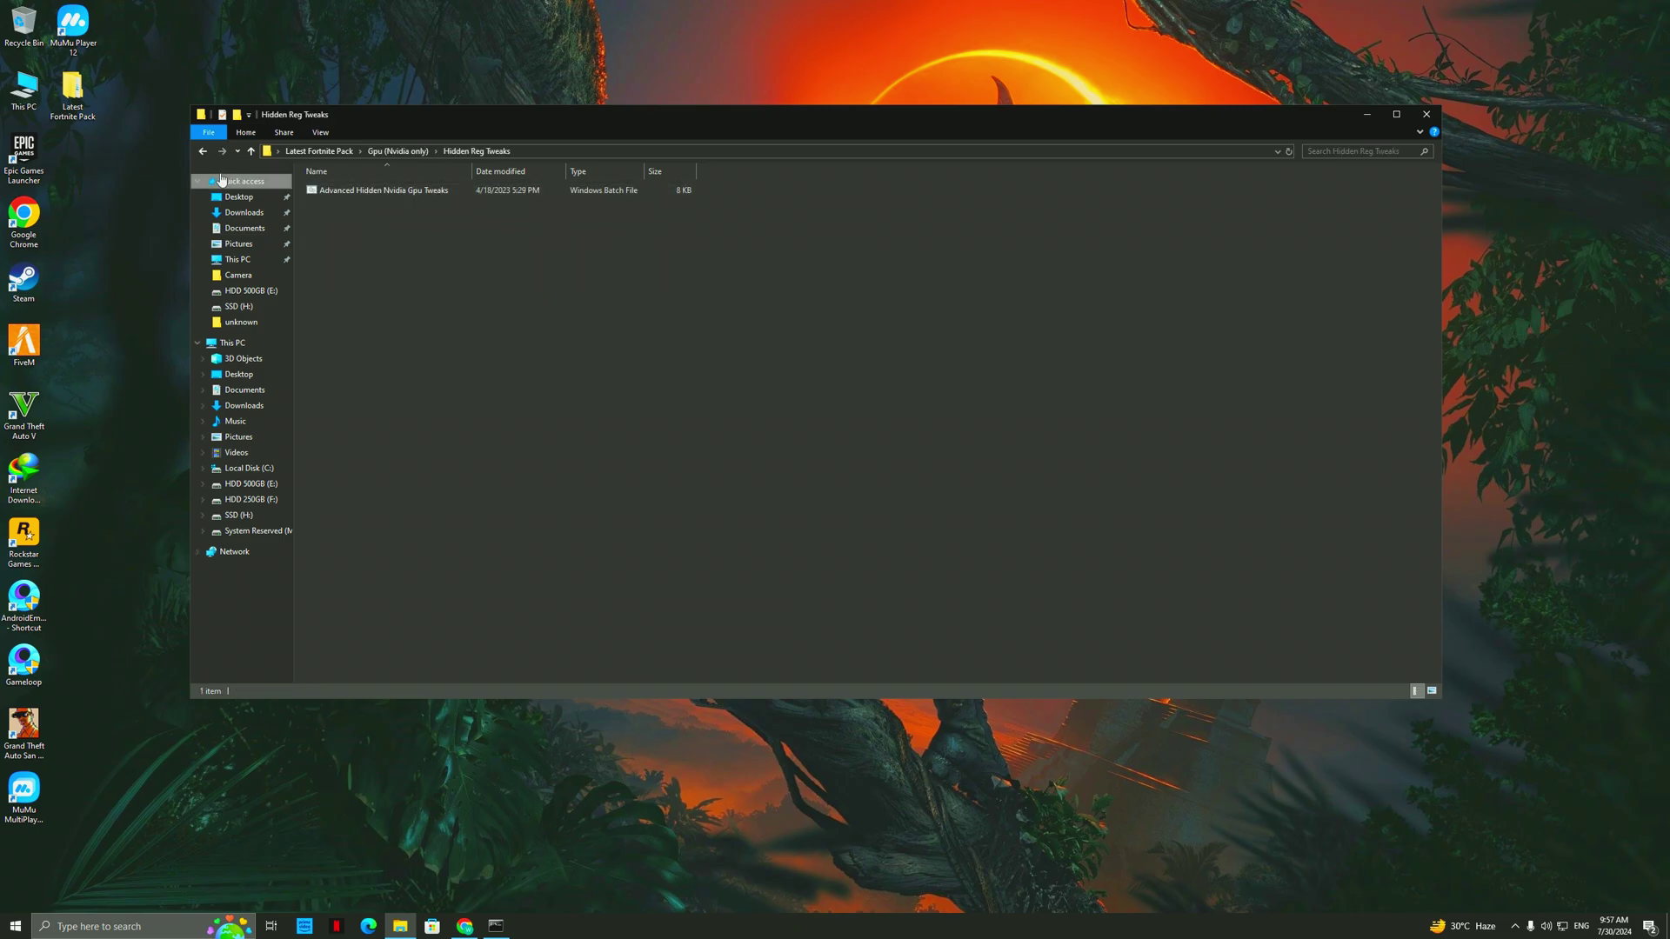
click(202, 152)
click(202, 153)
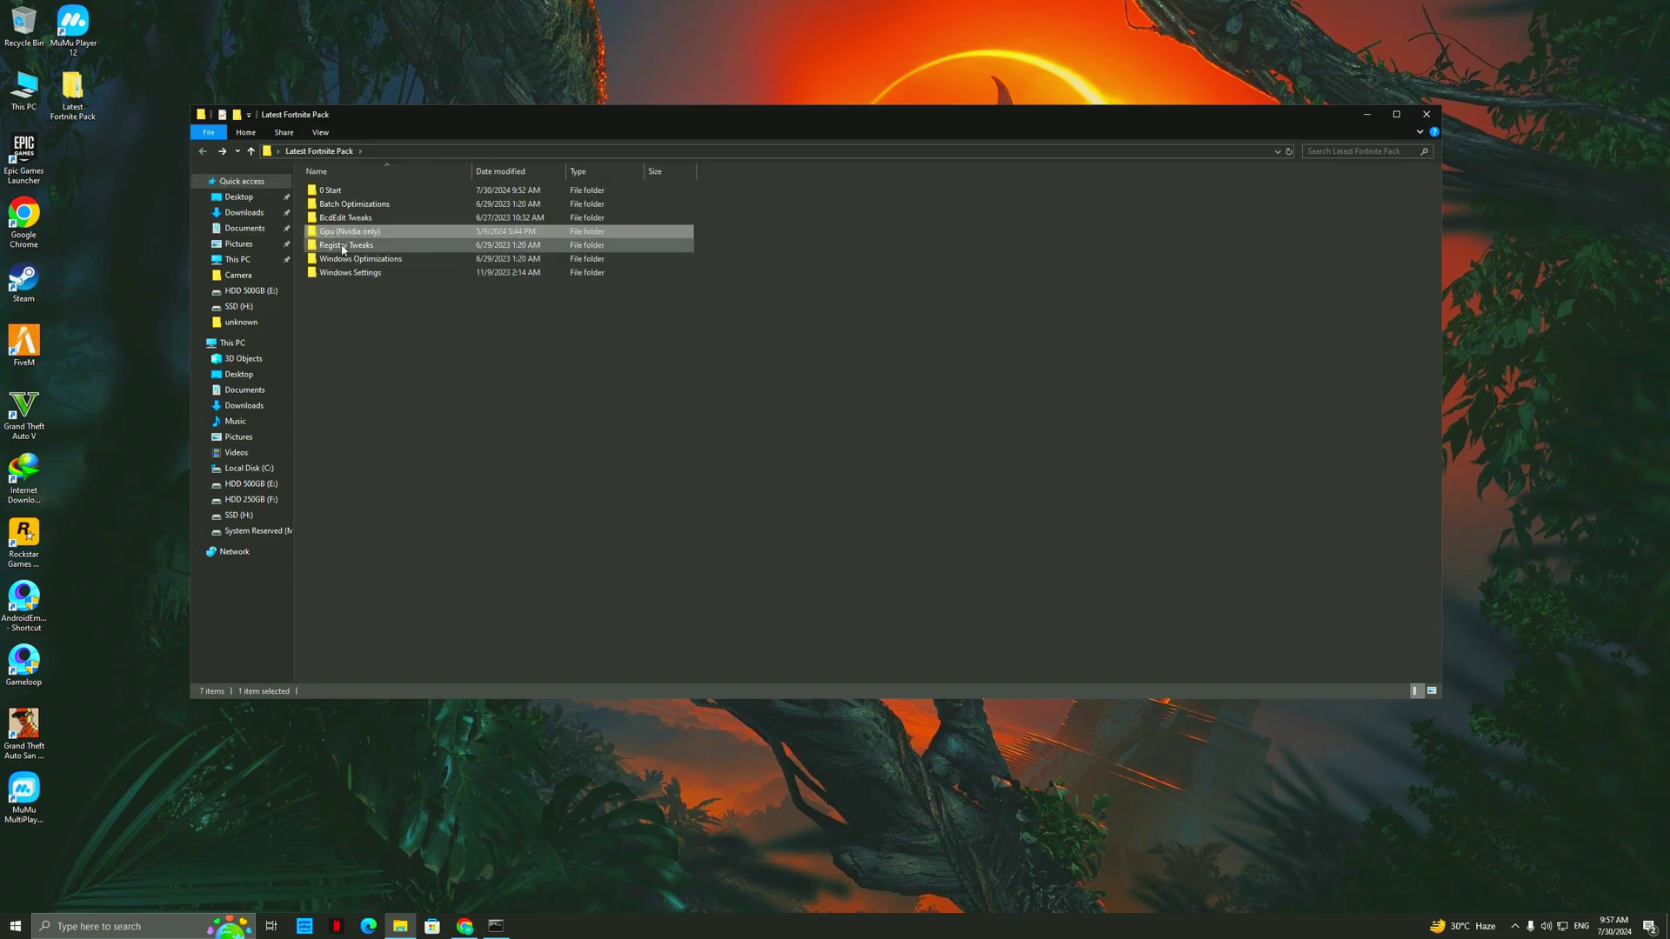
Merge the Wake Up All Cores entries from the Registry Tweaks folder into the registry and allow the change.
double_click(344, 246)
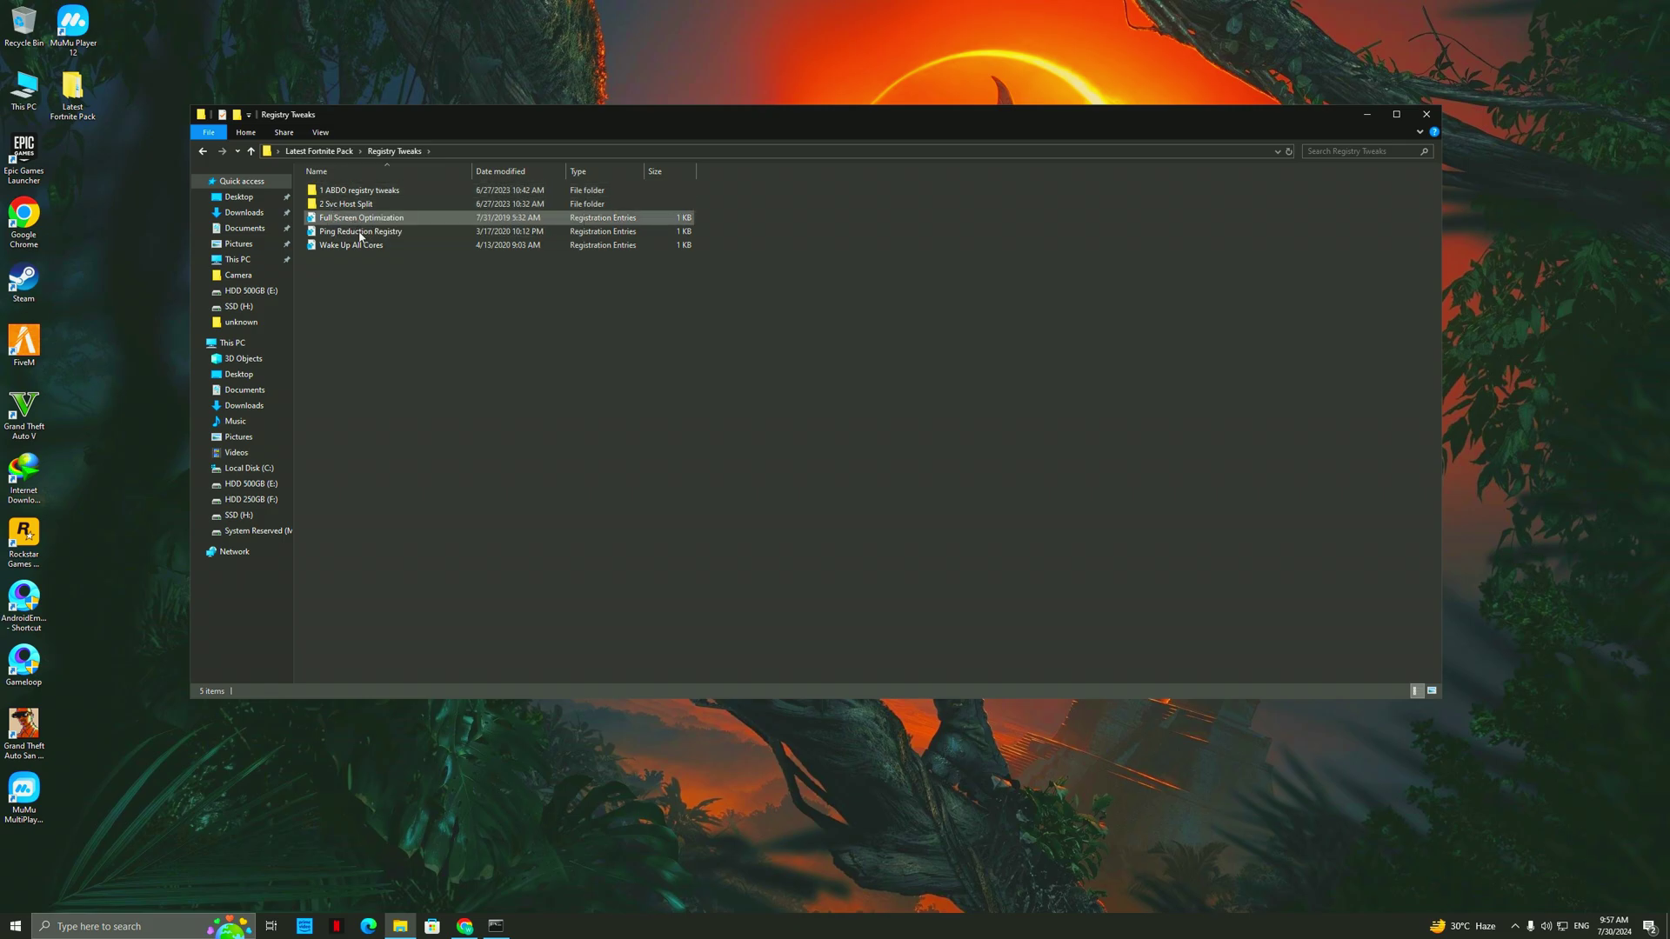
right_click(353, 245)
click(376, 260)
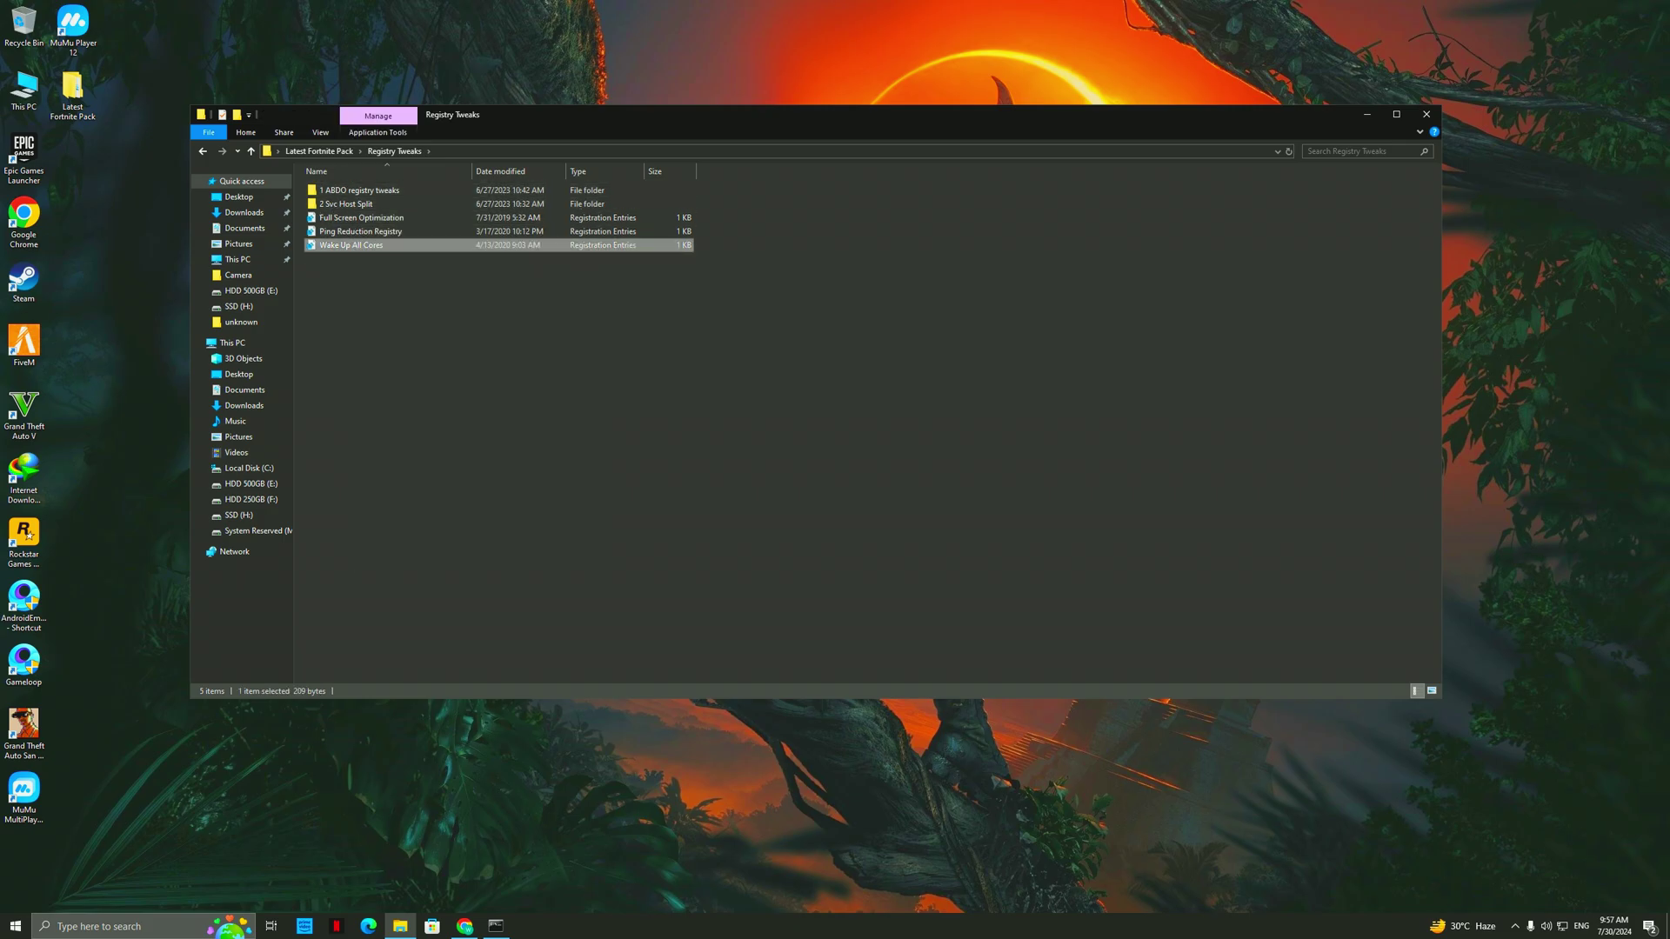
click(737, 548)
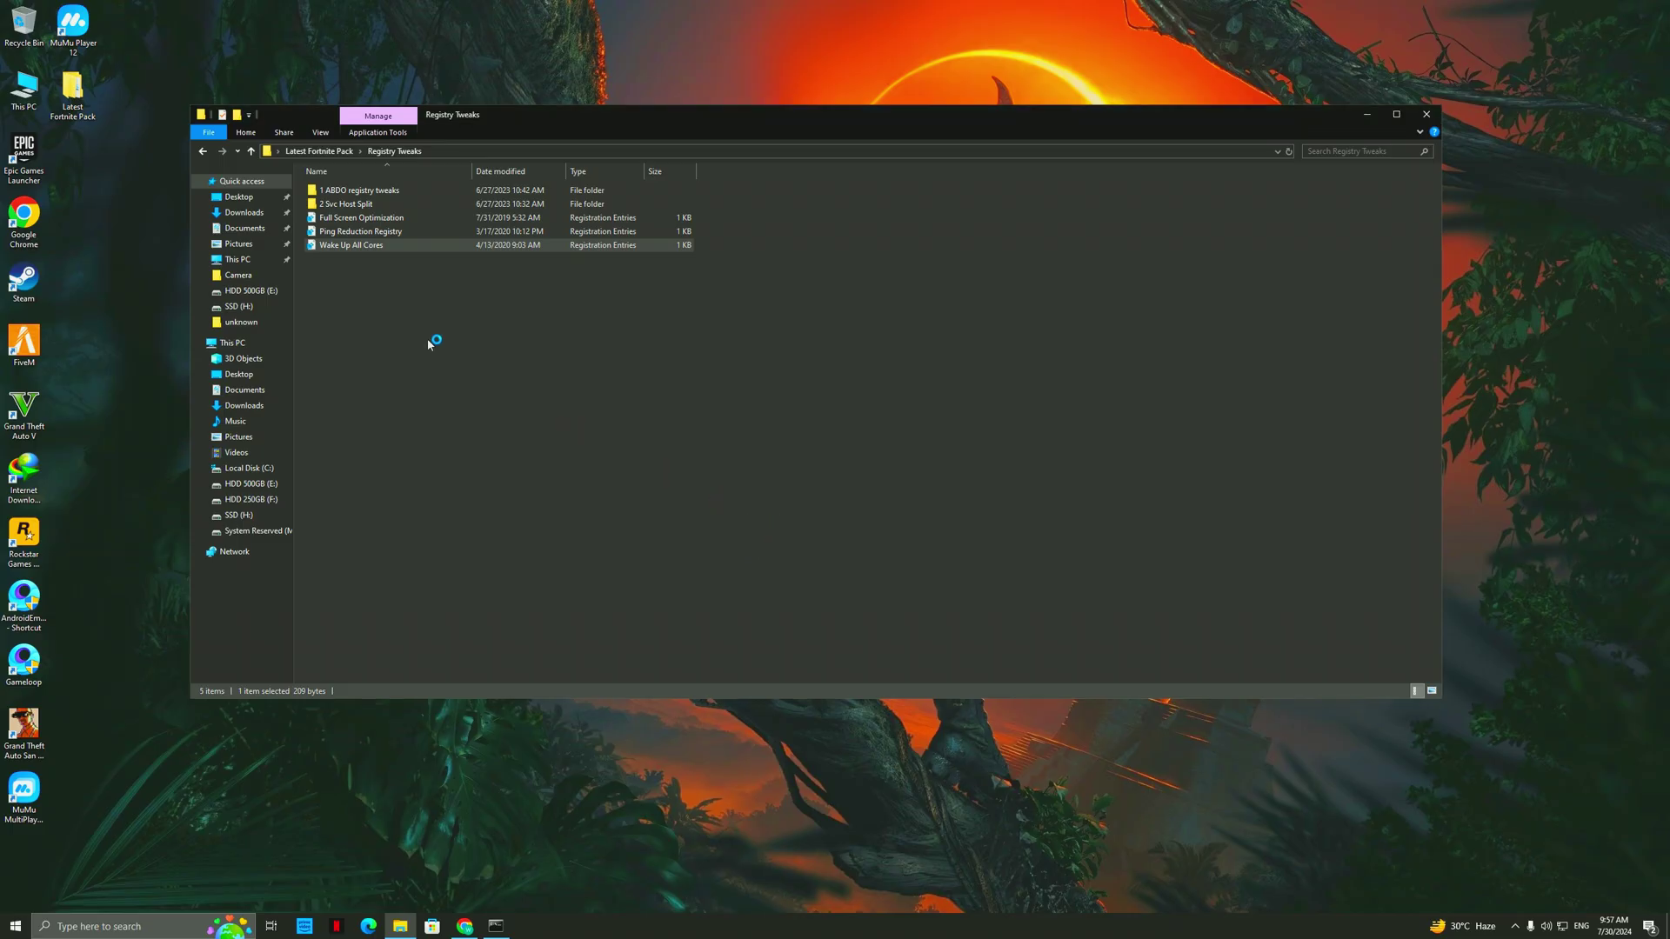
Merge the Ping Reduction Registry entries into the registry, allow the change, and close the confirmation.
right_click(363, 234)
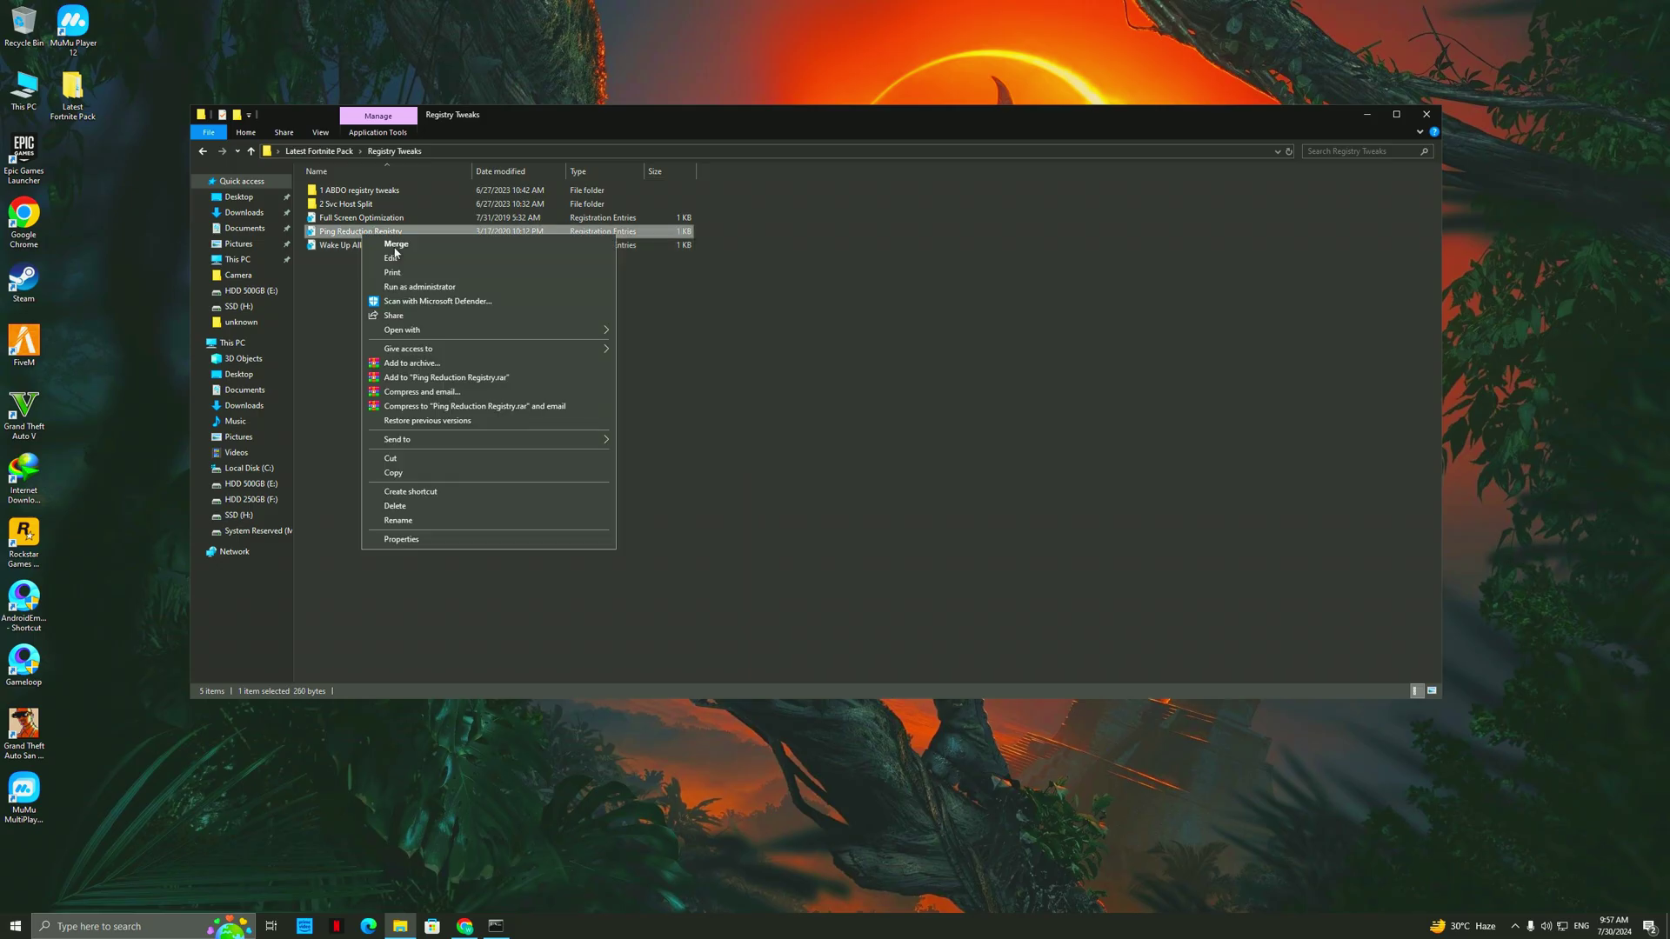
click(378, 250)
click(768, 545)
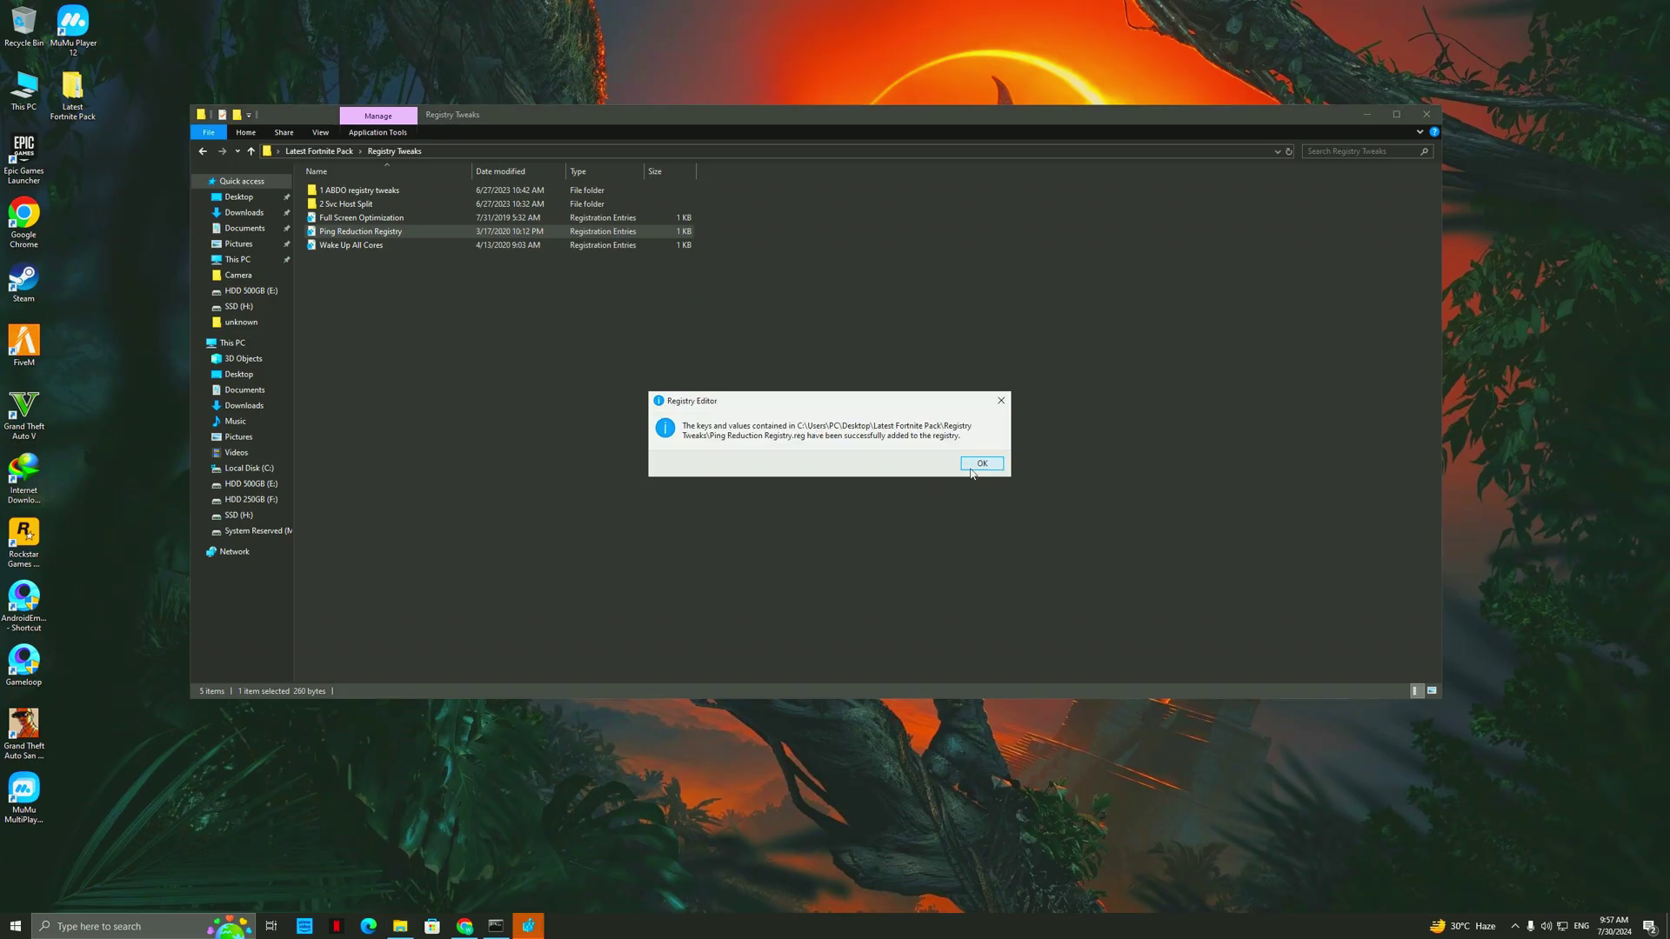
click(981, 462)
Merge the Full Screen Optimization entries into the registry, accept the warning, and close the confirmation.
right_click(366, 220)
click(384, 235)
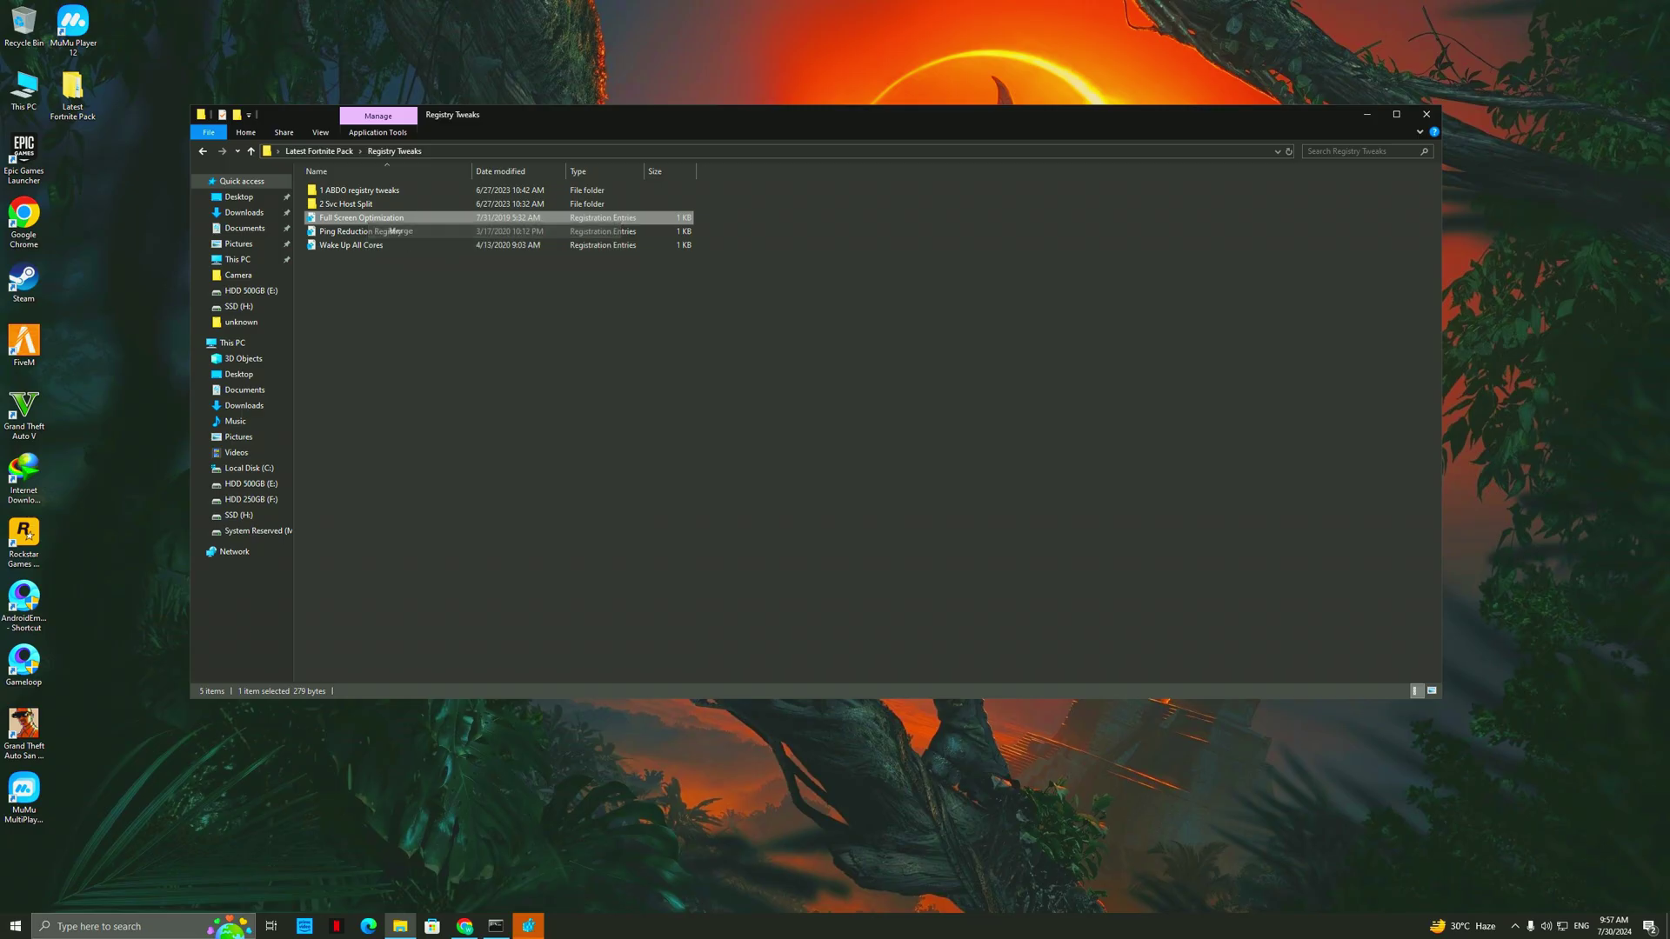
click(800, 541)
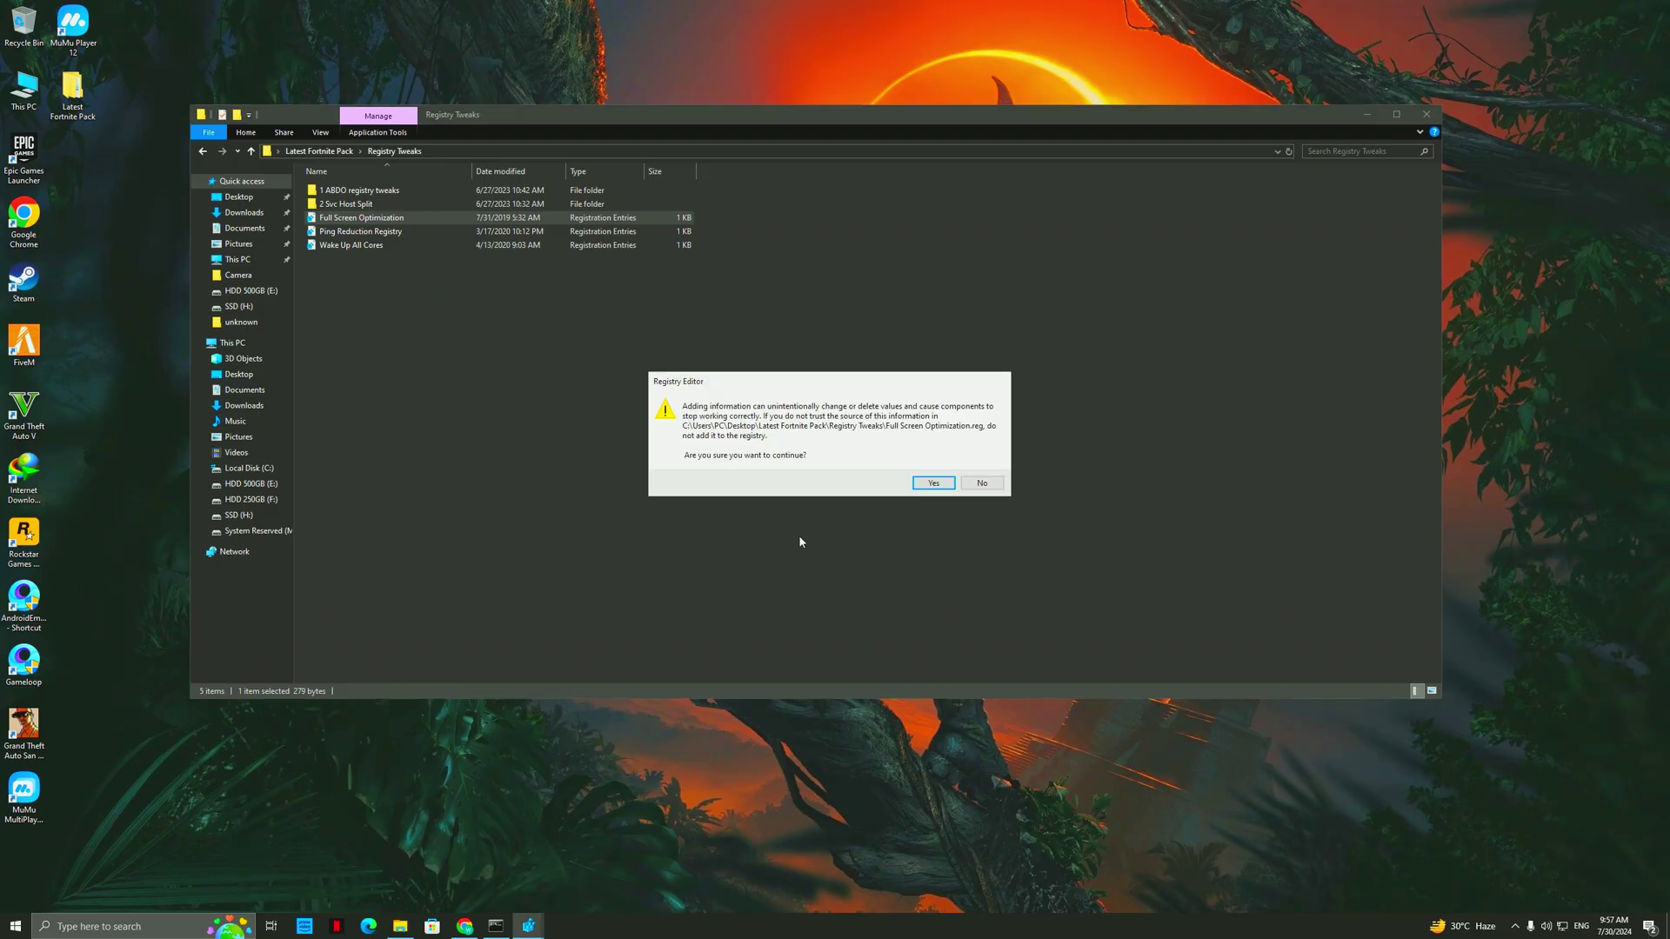
click(932, 483)
click(983, 464)
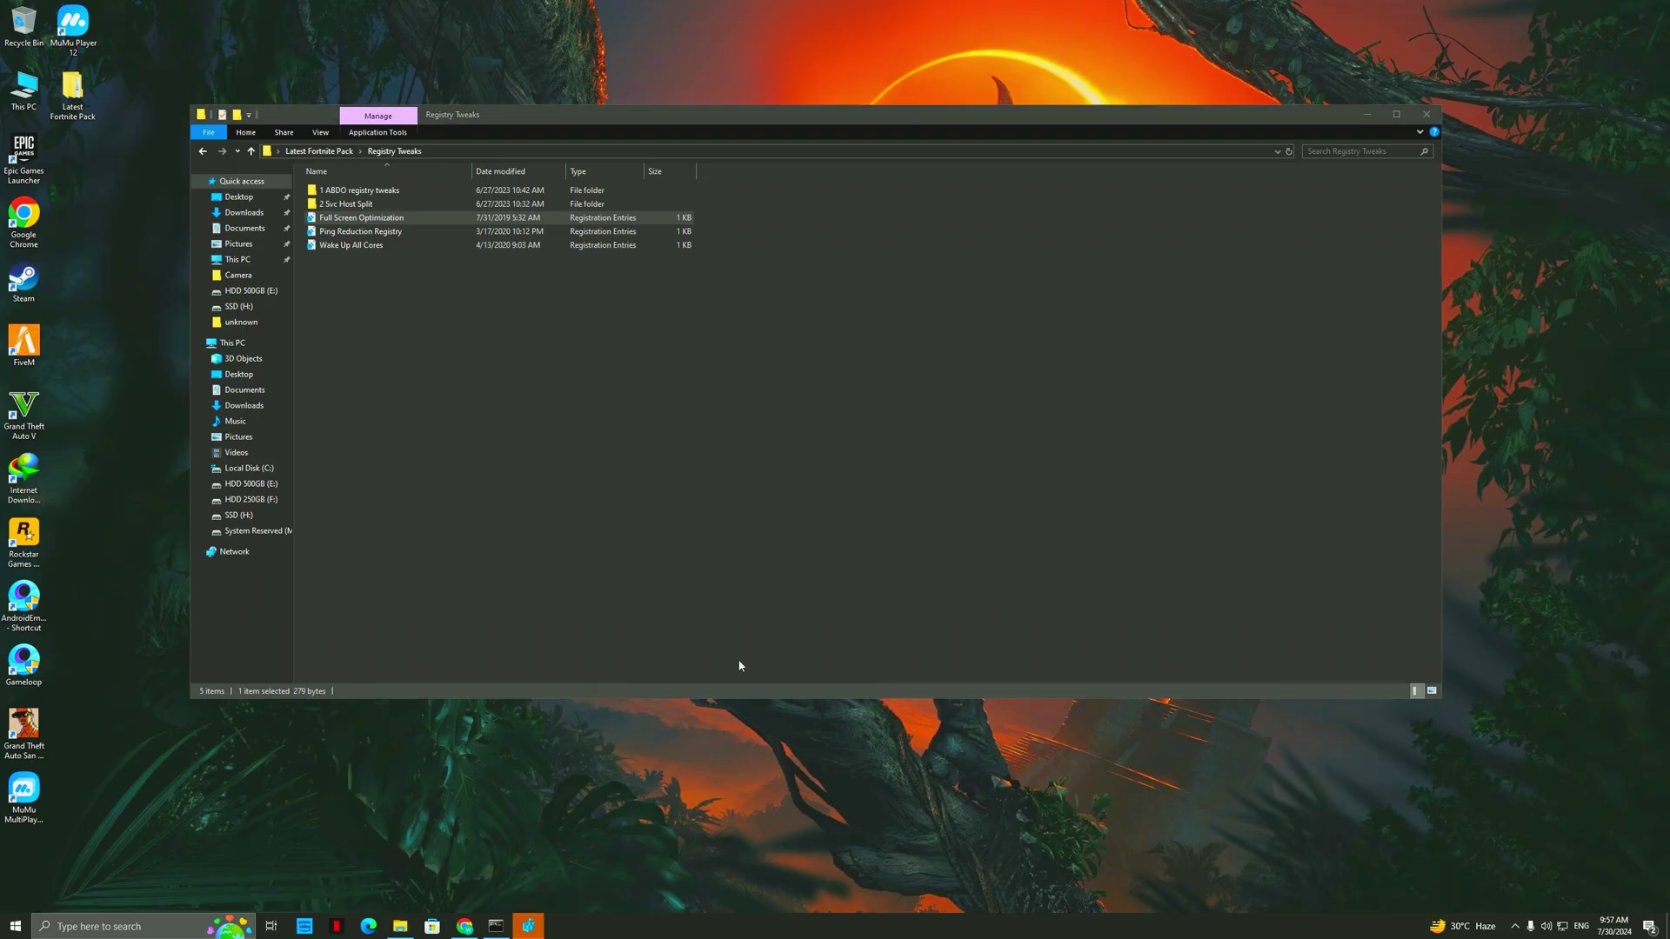
click(932, 483)
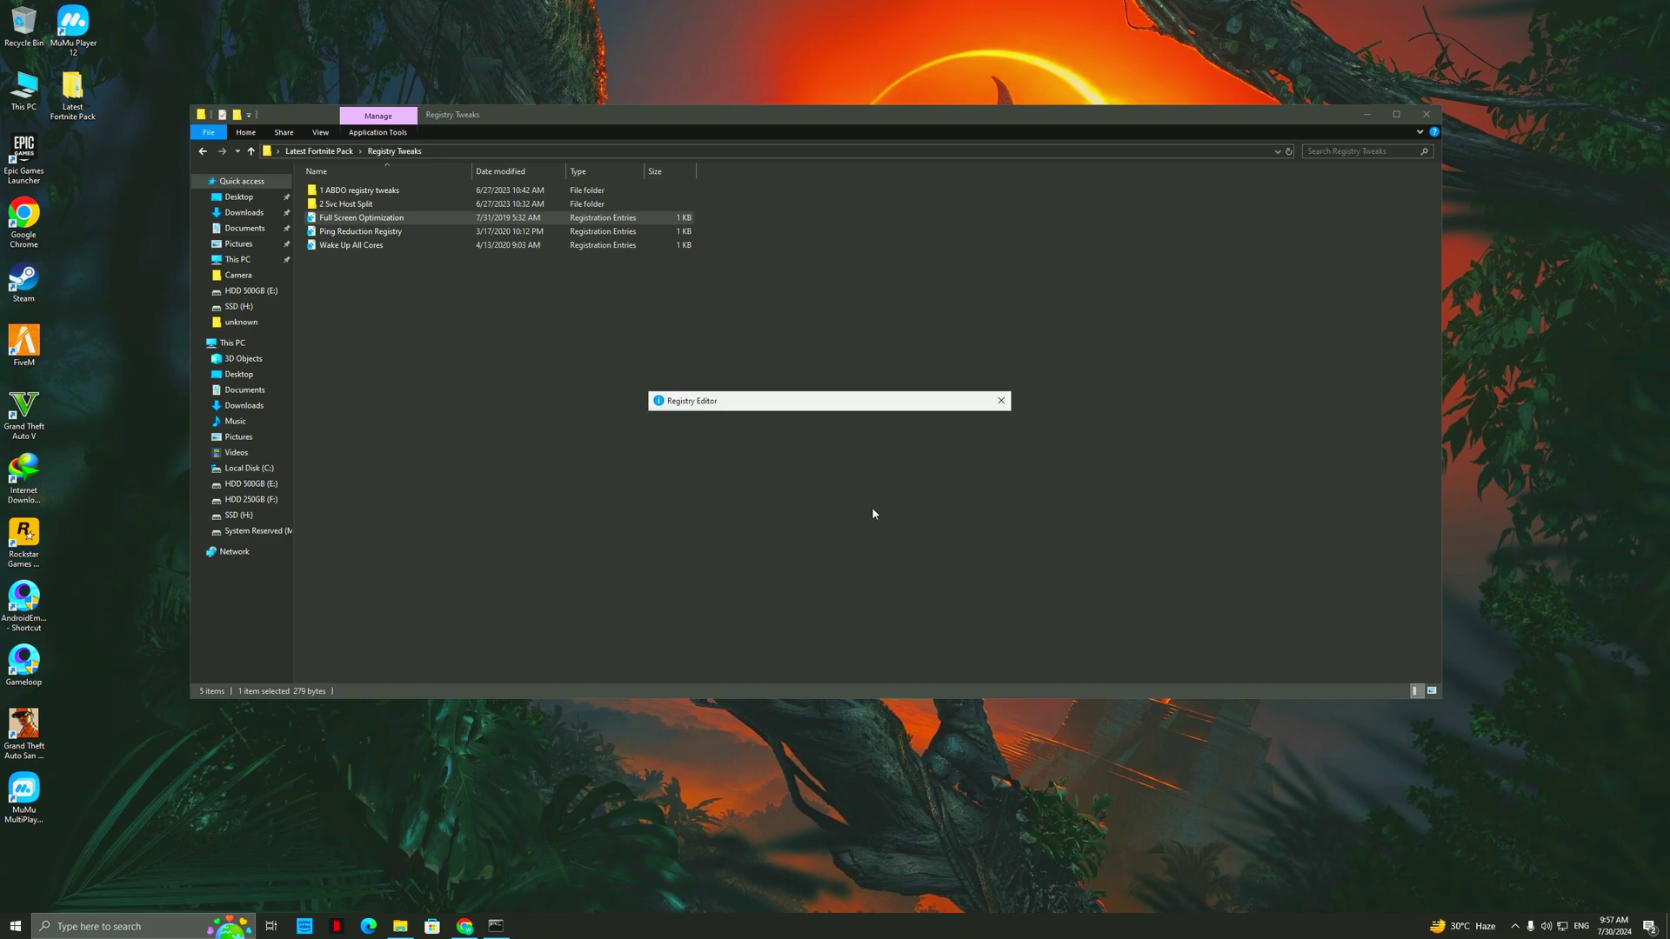
key(Return)
Merge the 16GB Ram entries from the 2 Svc Host Split folder into the registry and accept the prompts.
double_click(360, 207)
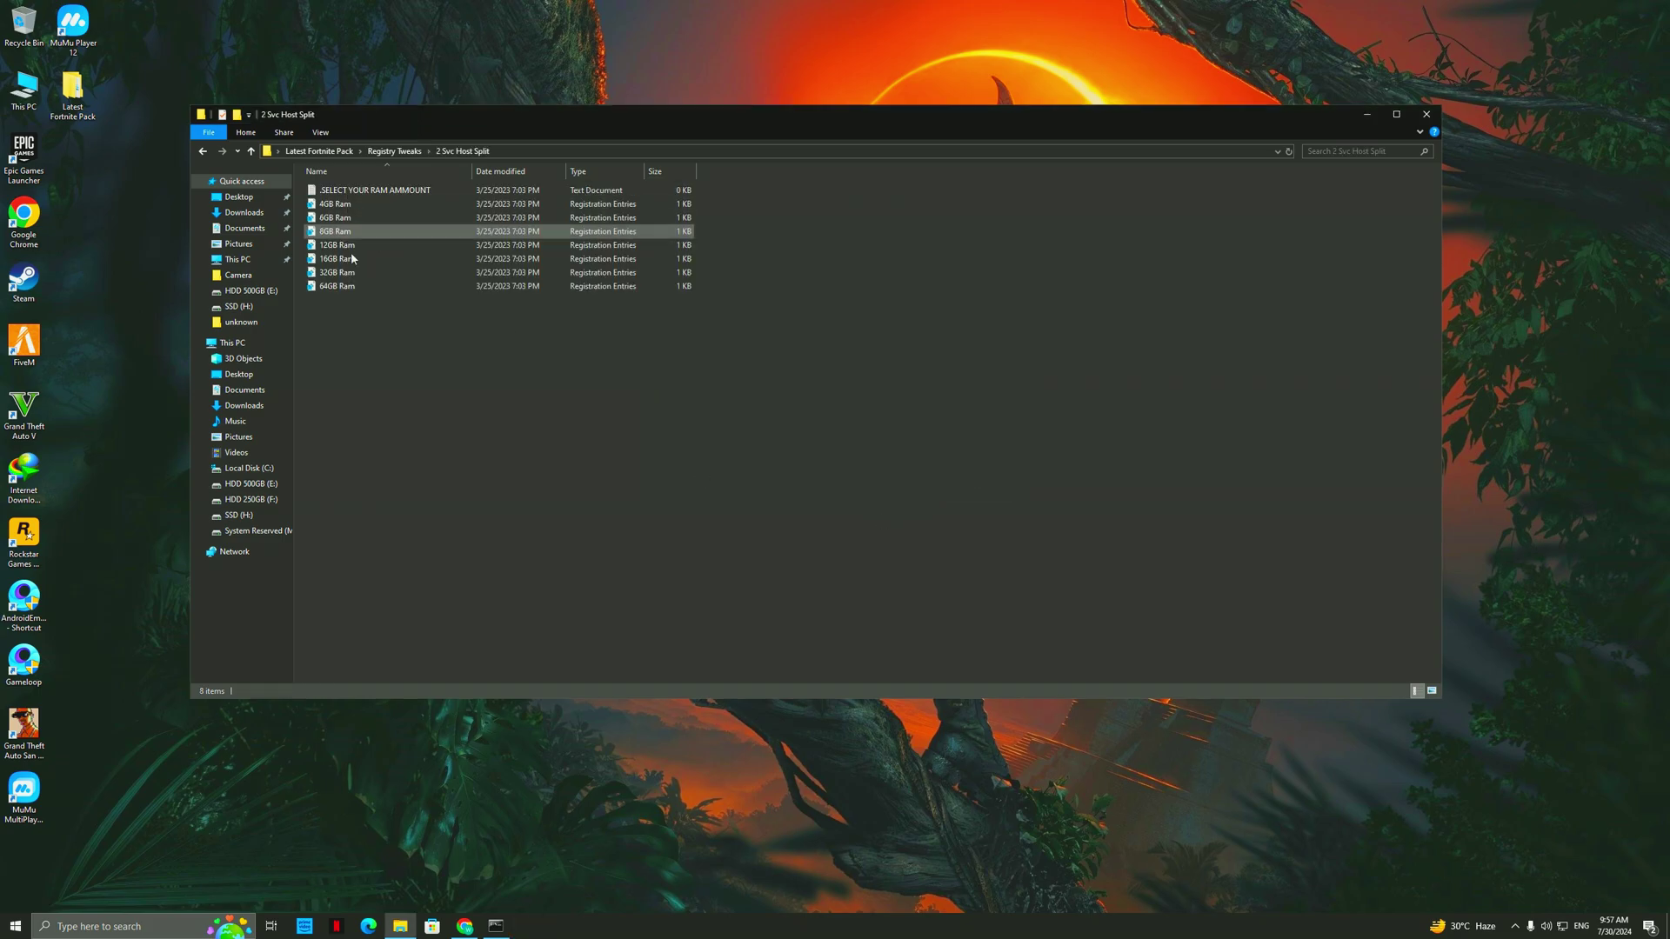
drag(354, 357, 356, 194)
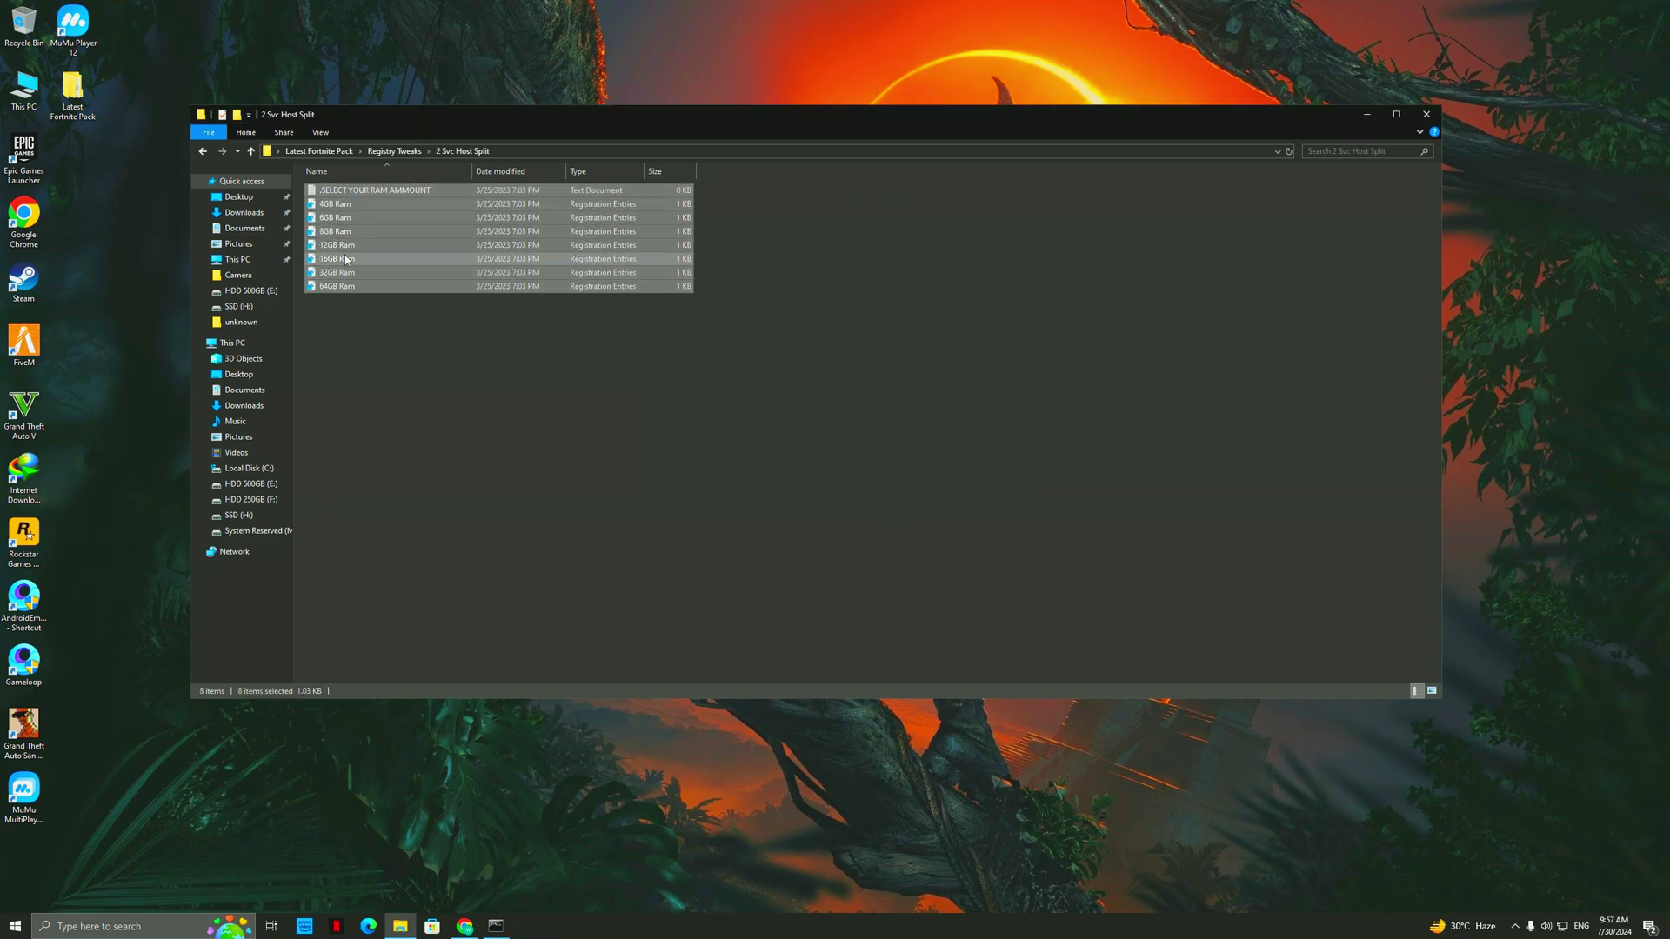
click(348, 260)
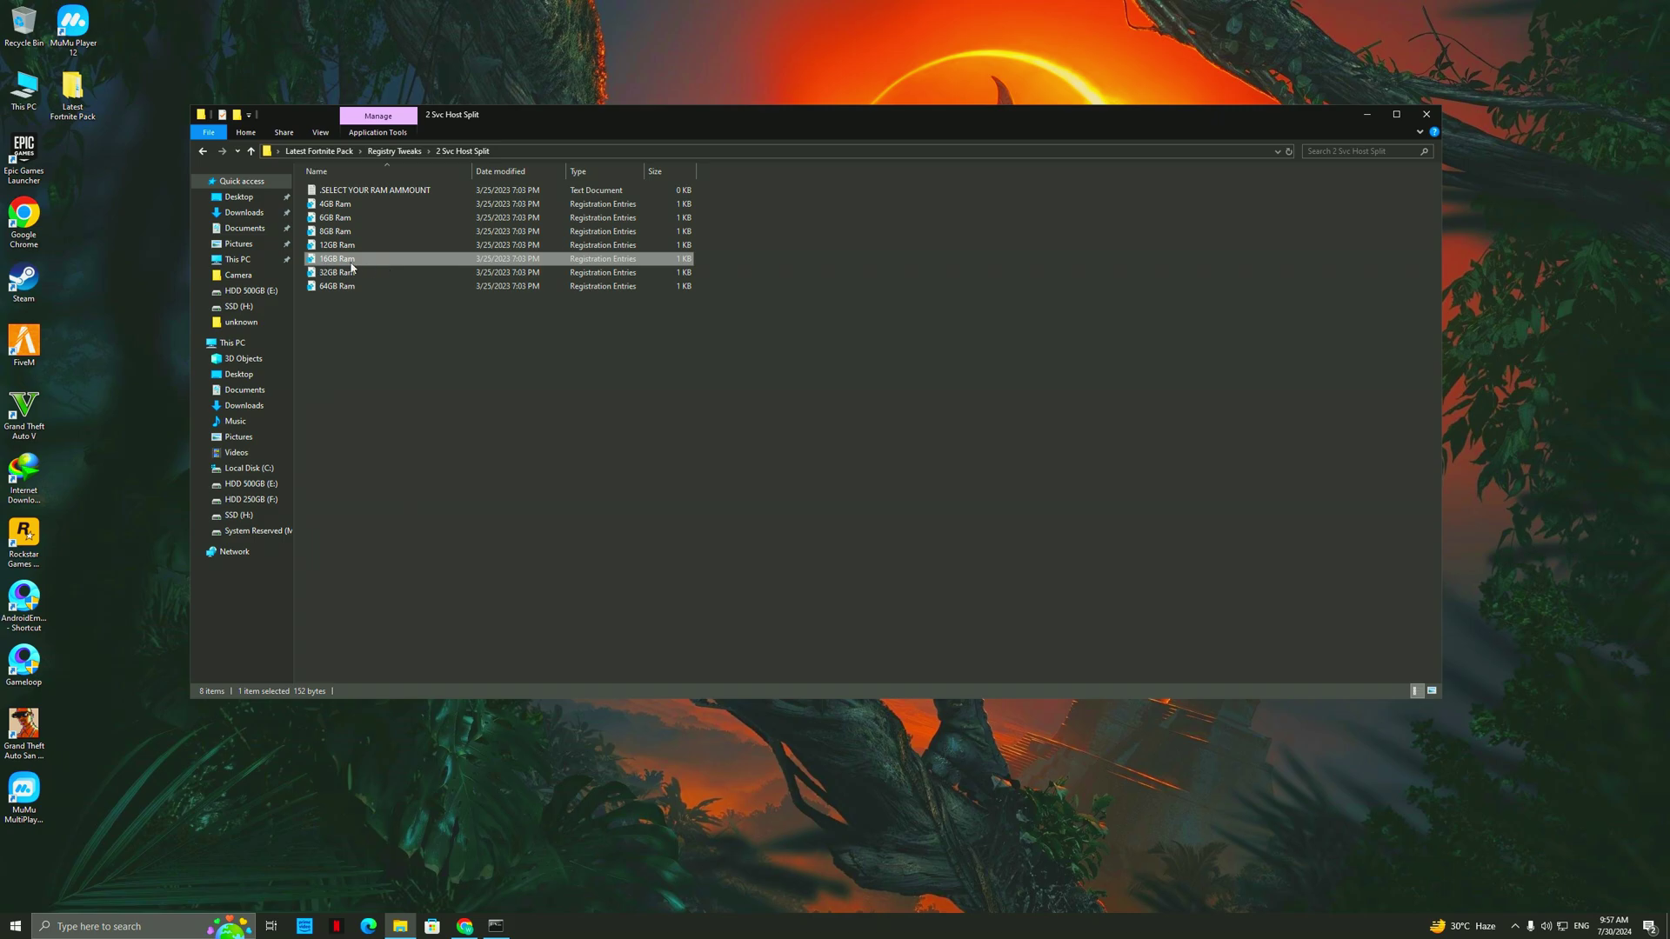
right_click(350, 268)
click(365, 273)
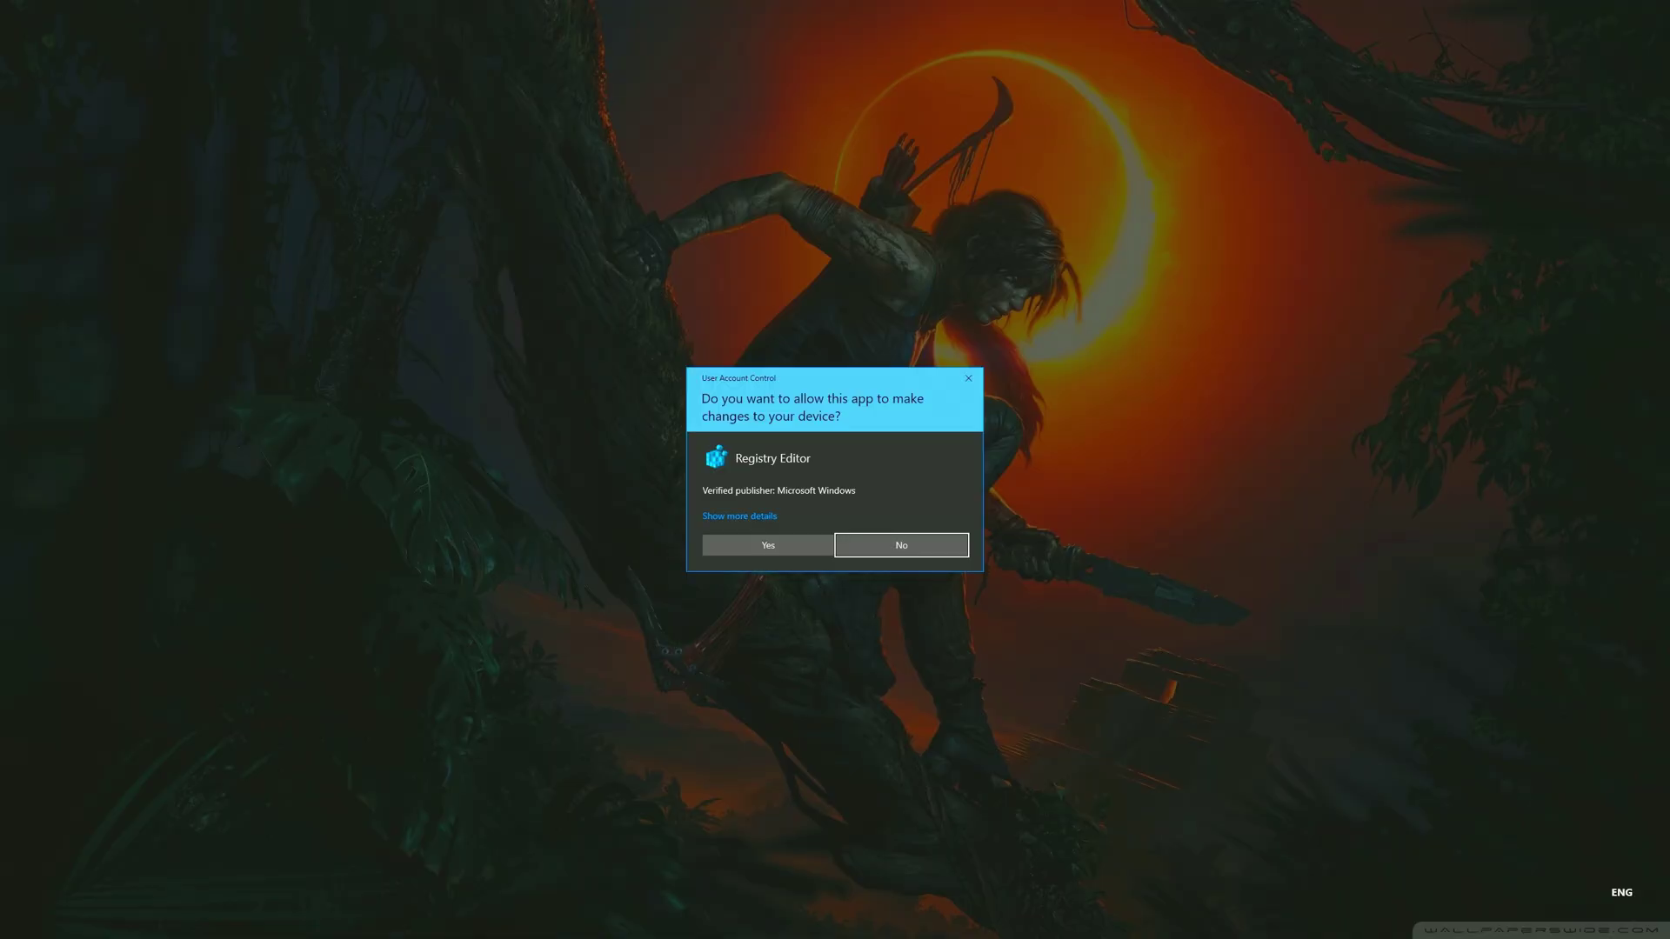
click(743, 546)
click(929, 484)
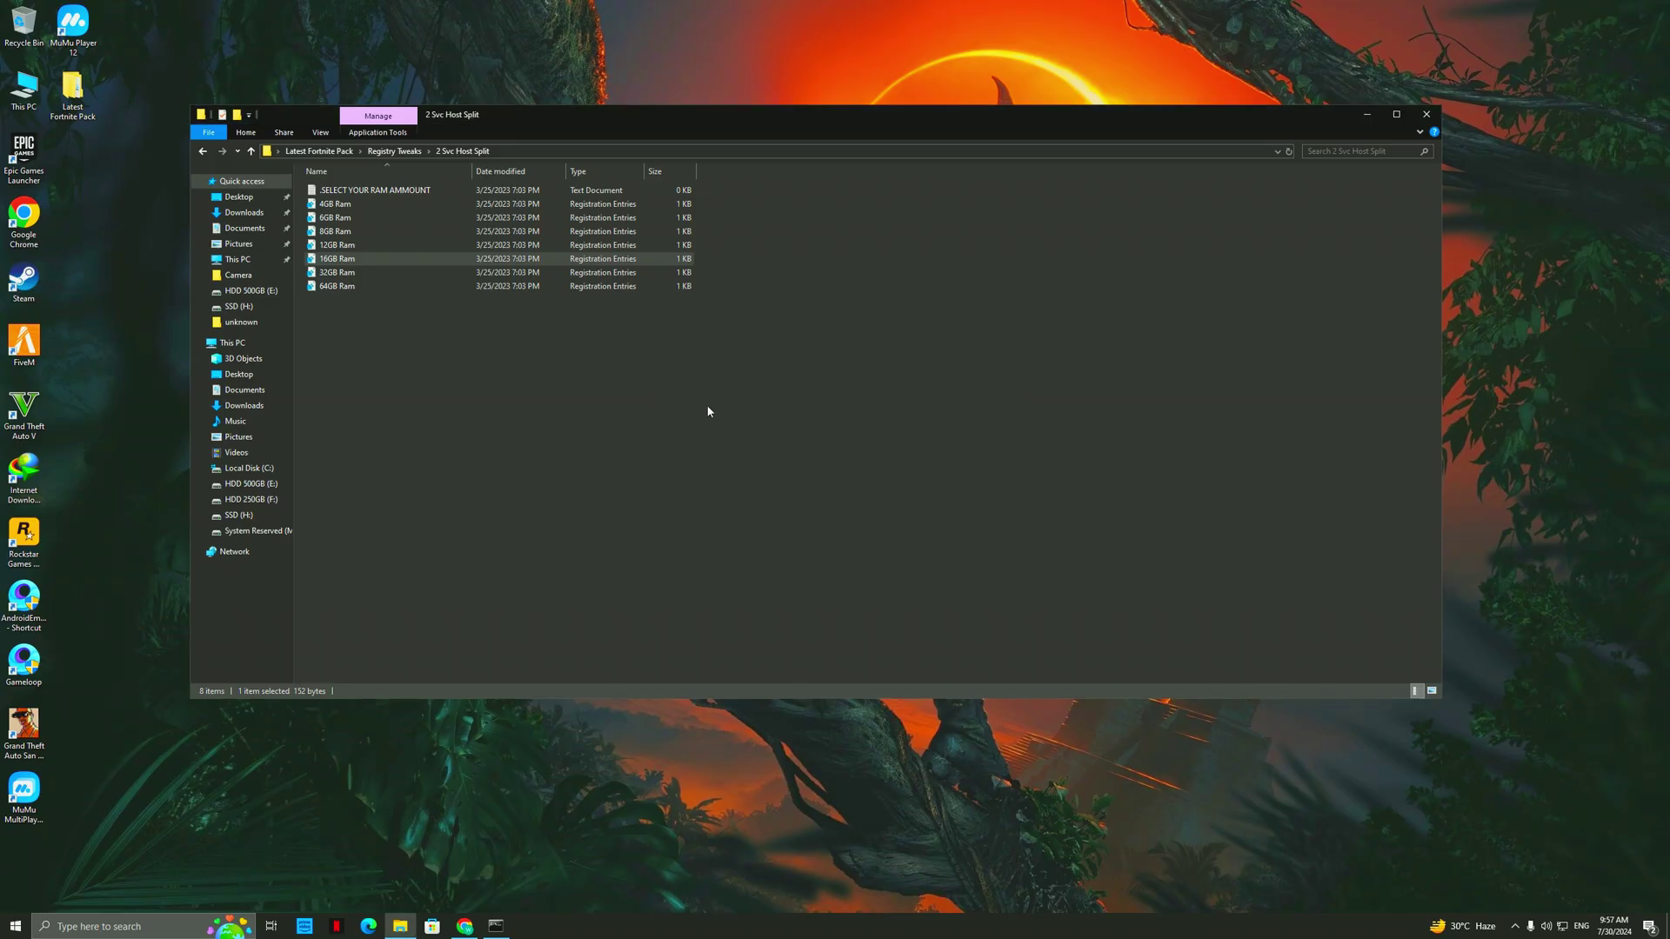
click(983, 467)
Run the 85+ Registry Tweaks script from 1 ABDO registry tweaks as administrator, and dismiss the restart notification.
click(212, 151)
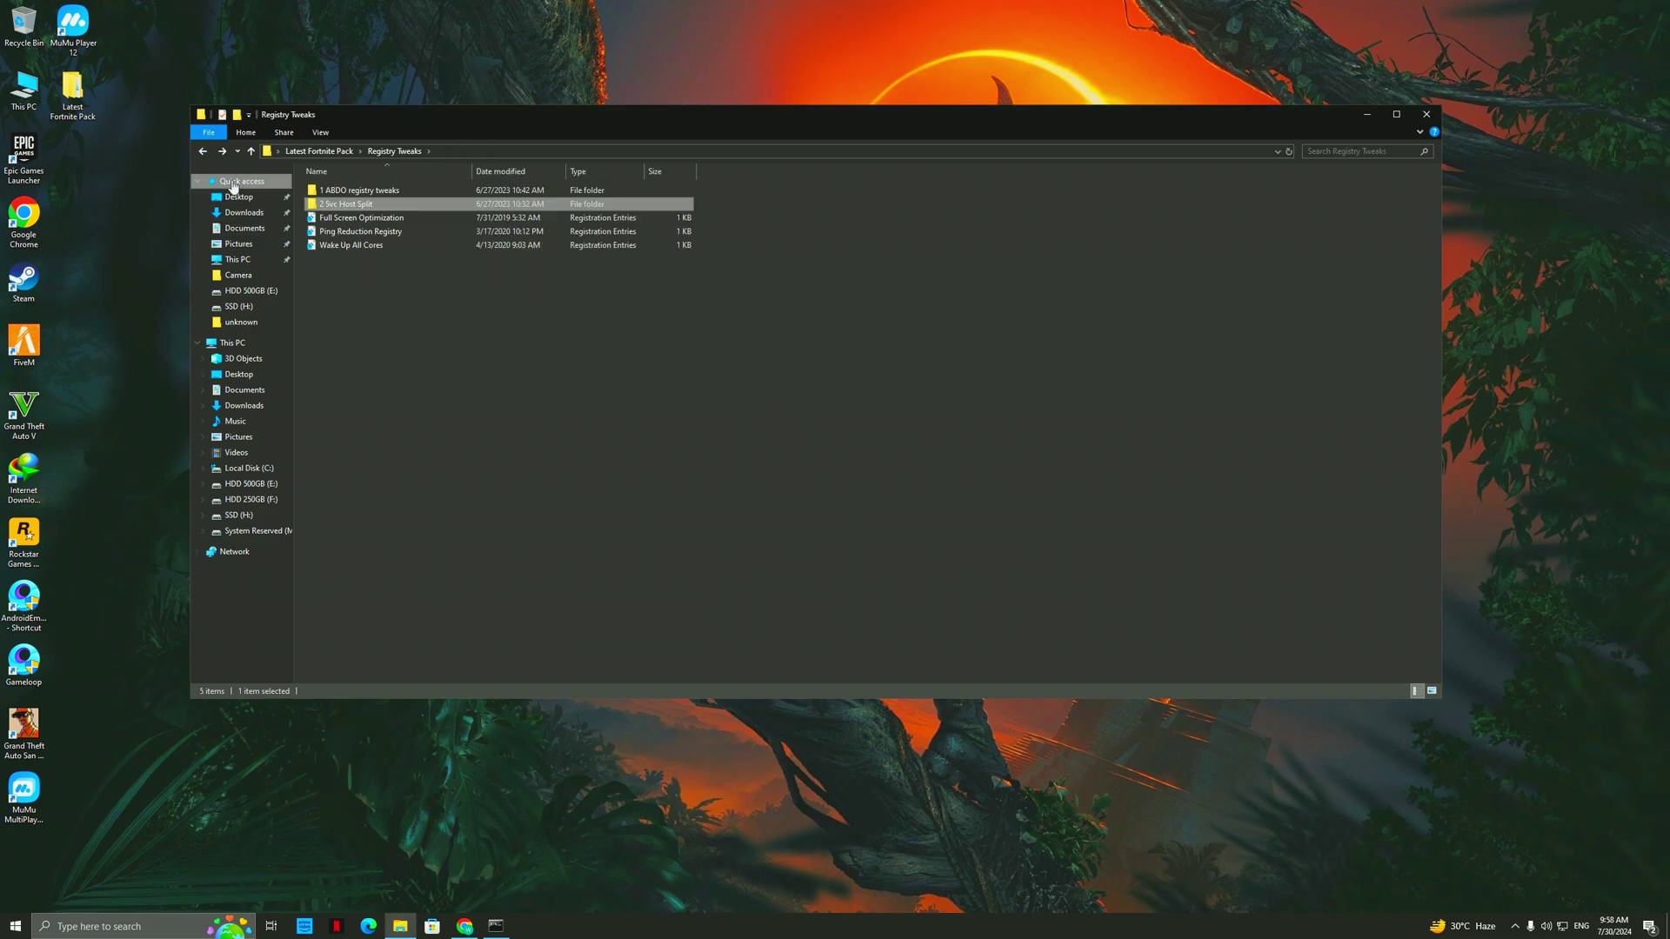
double_click(325, 190)
right_click(342, 194)
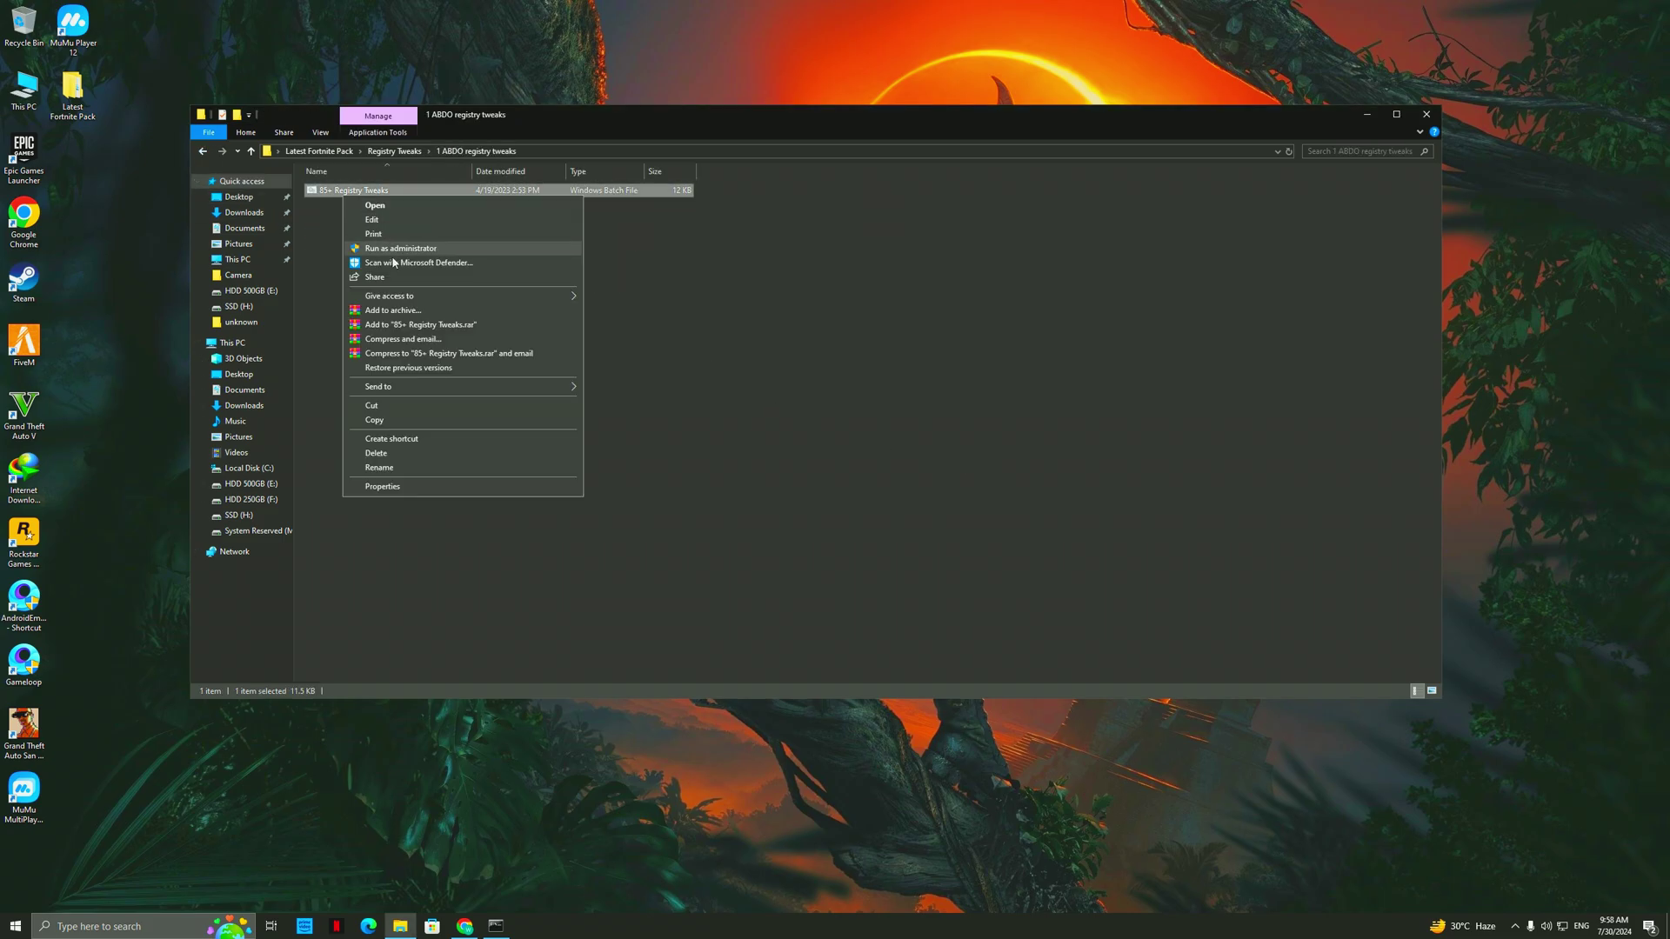
click(382, 261)
click(753, 545)
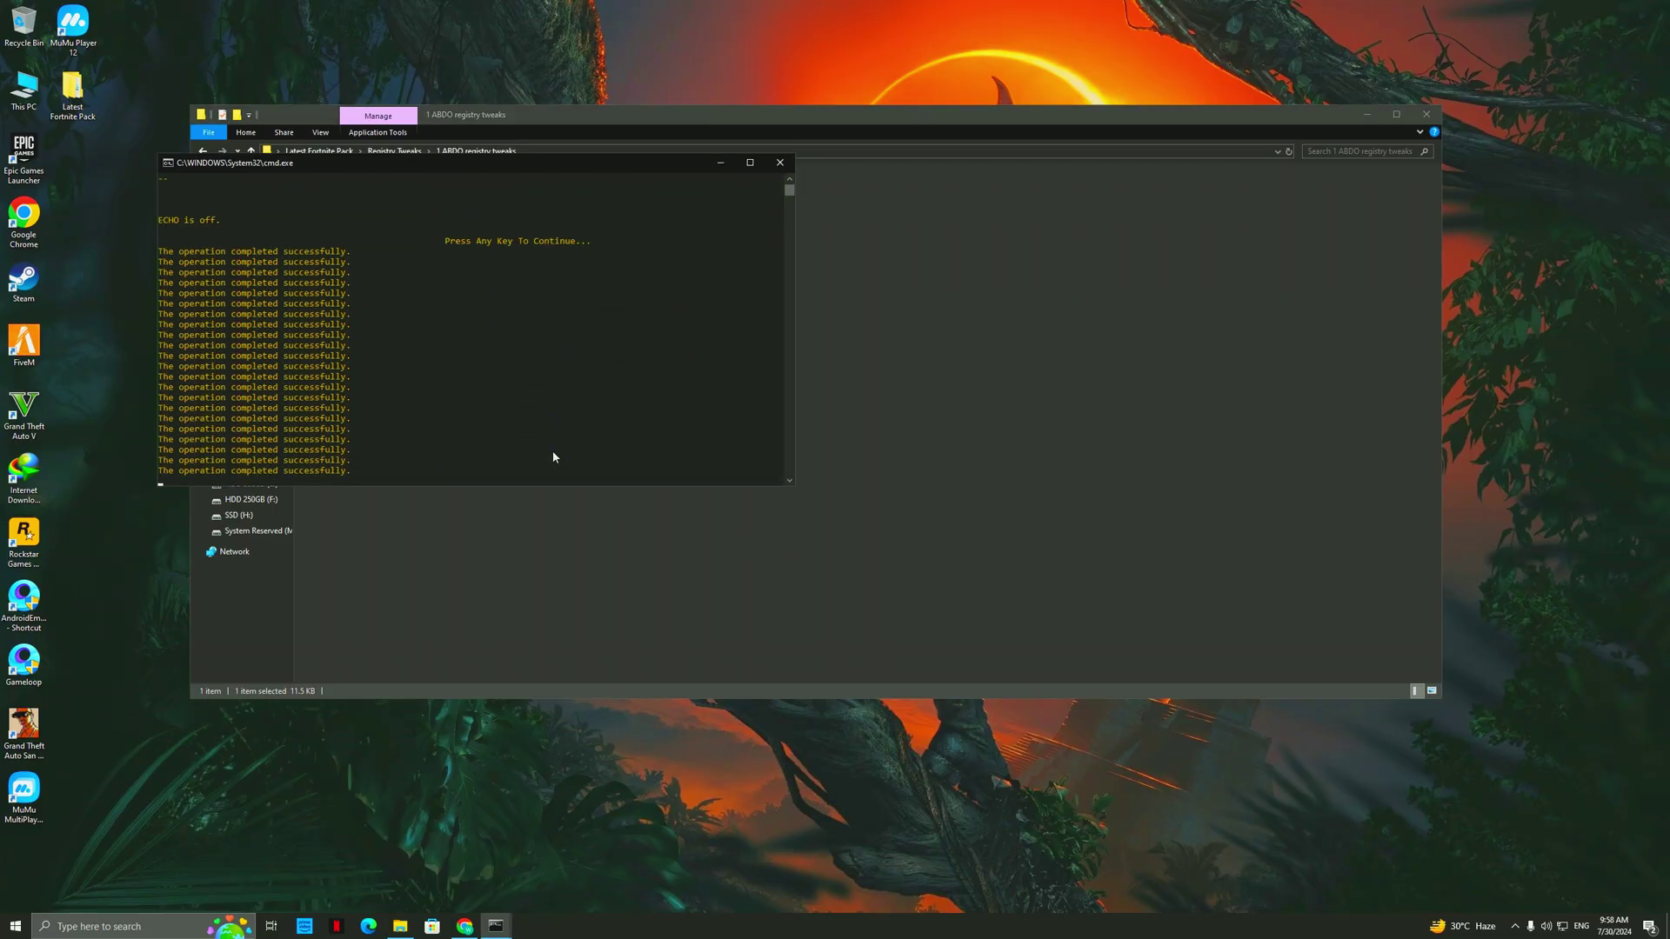
key(Return)
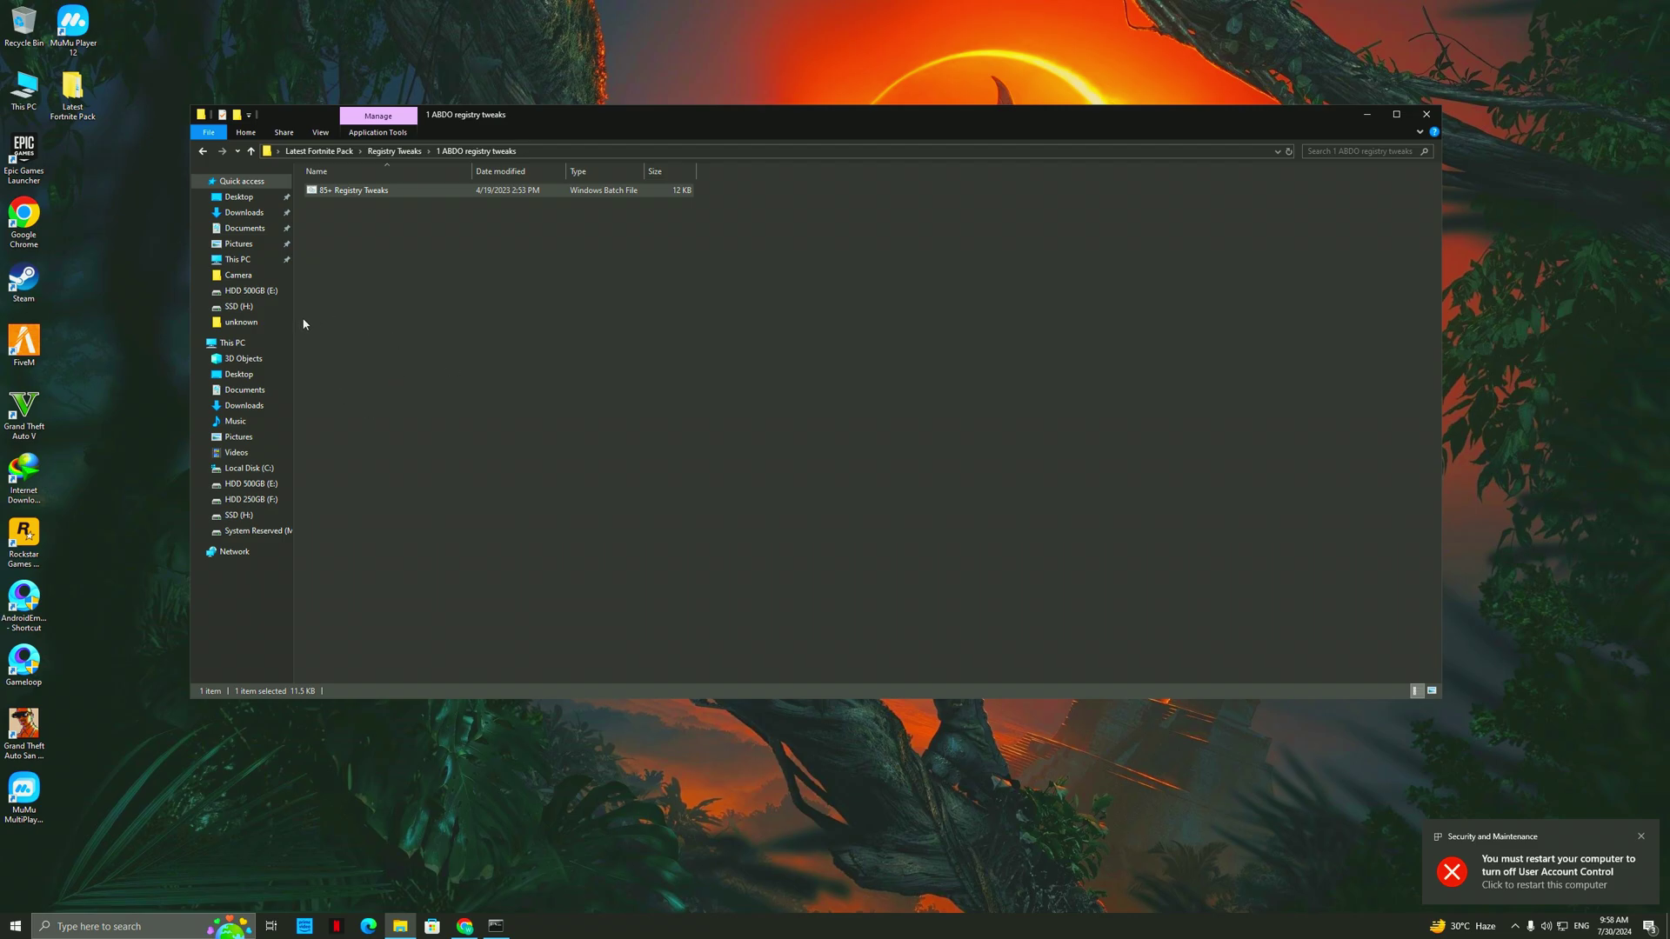
click(203, 152)
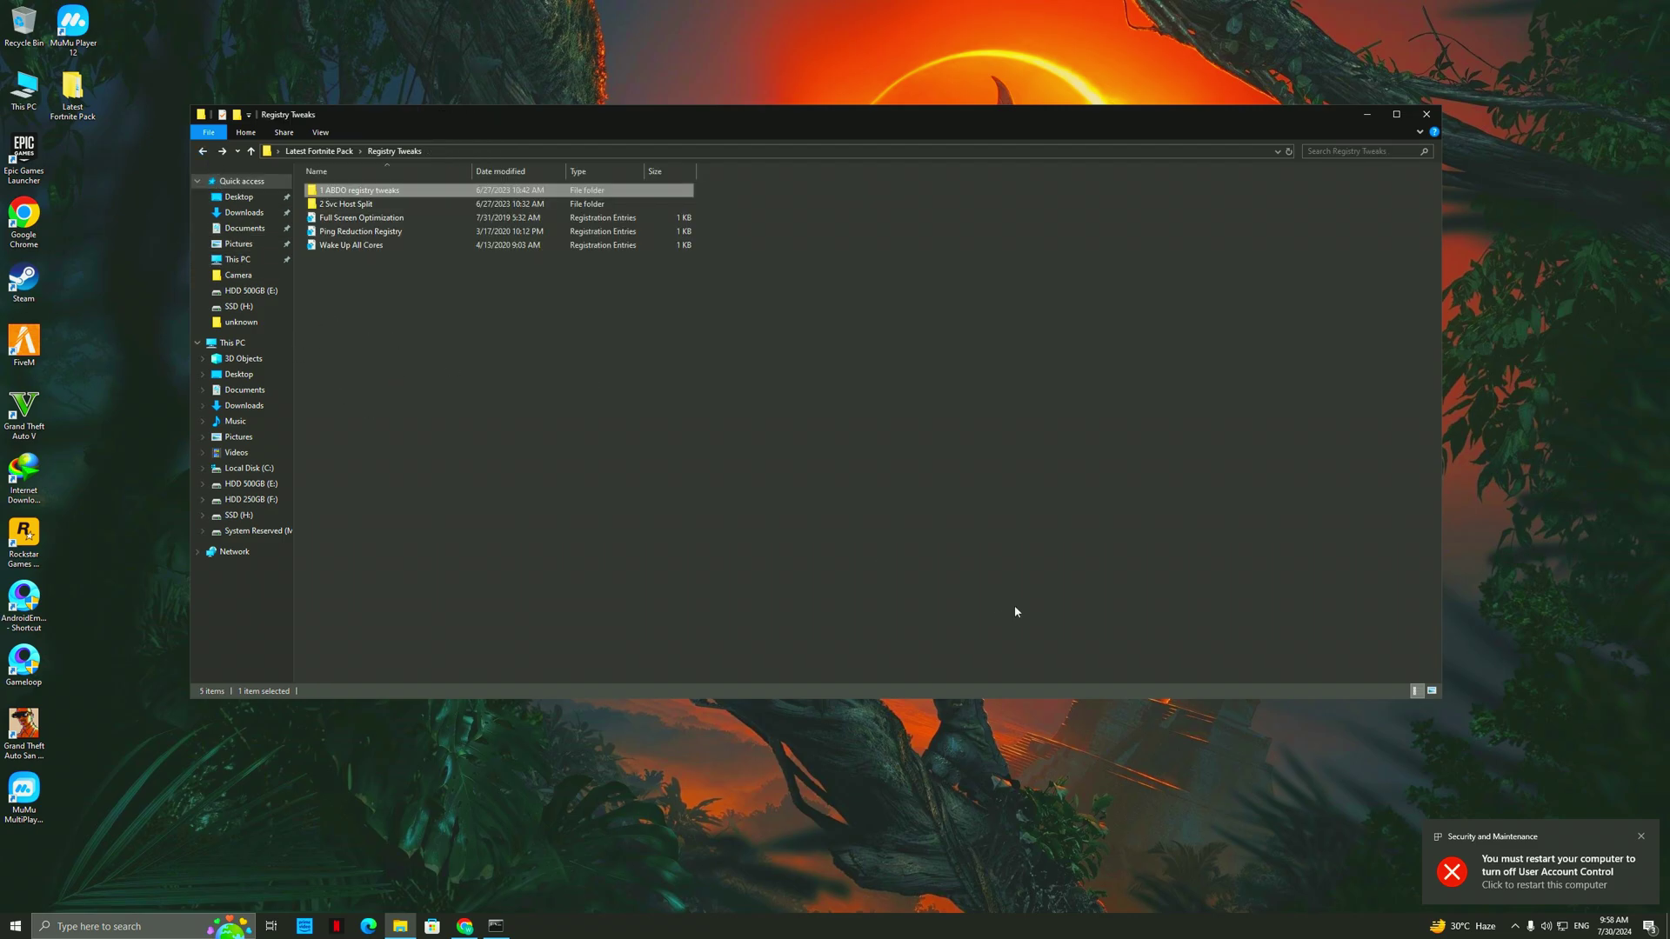
click(1641, 837)
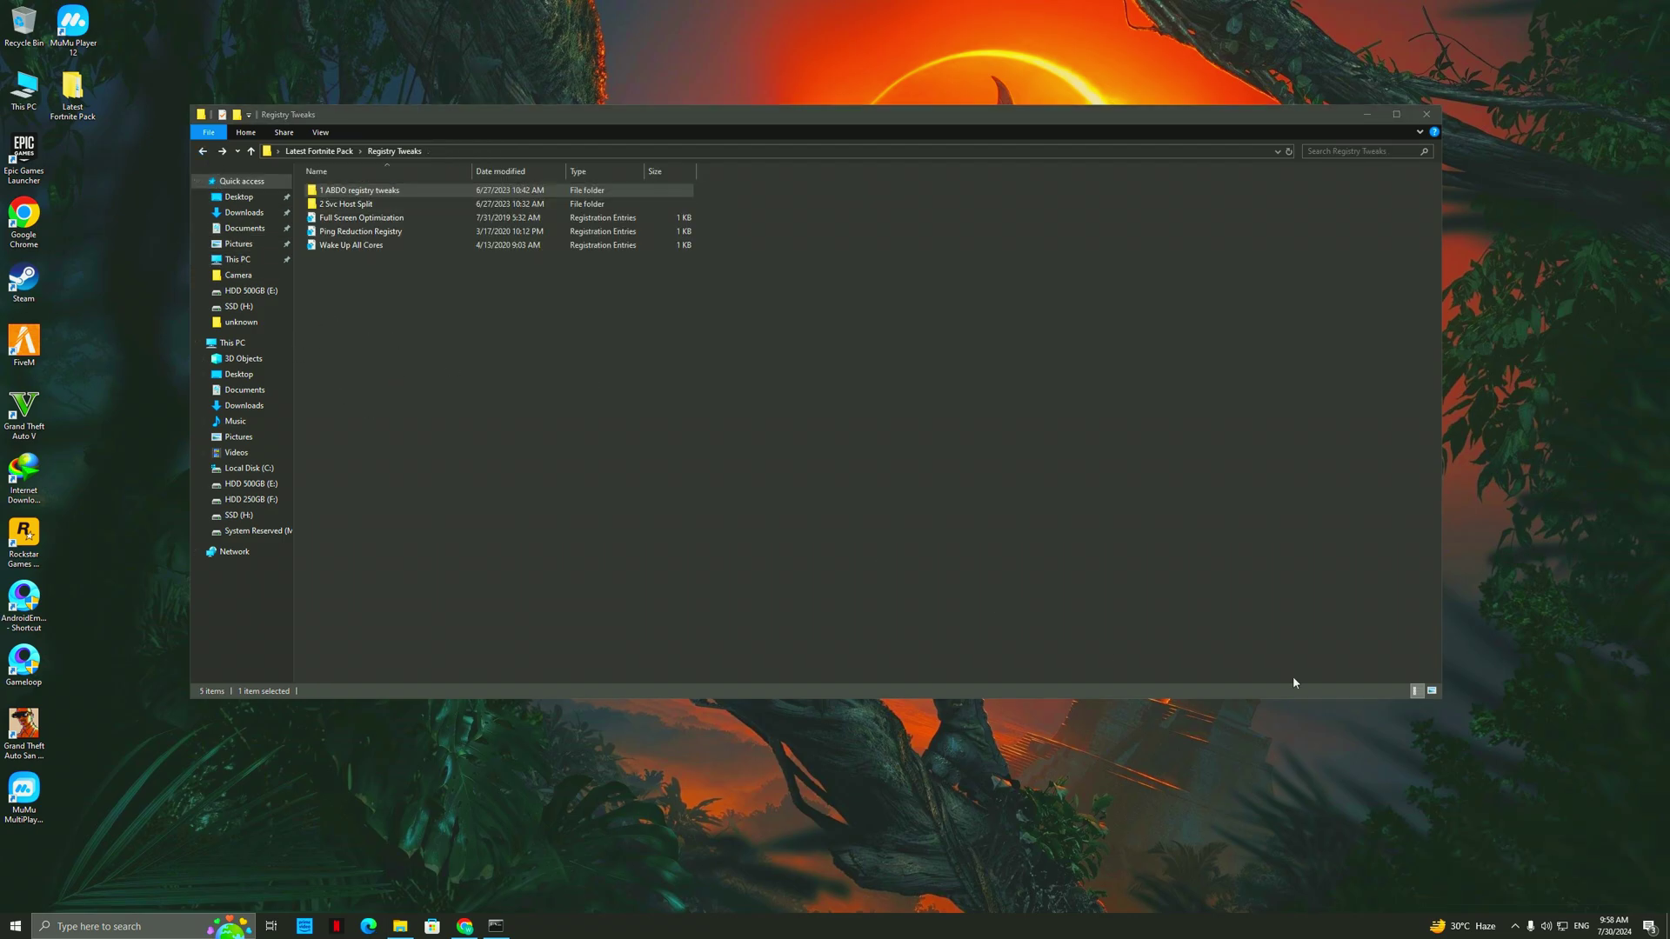
Merge the 'Disable unnecessary services in background' entries from the Windows Optimizations folder into the registry and accept the prompts.
click(204, 152)
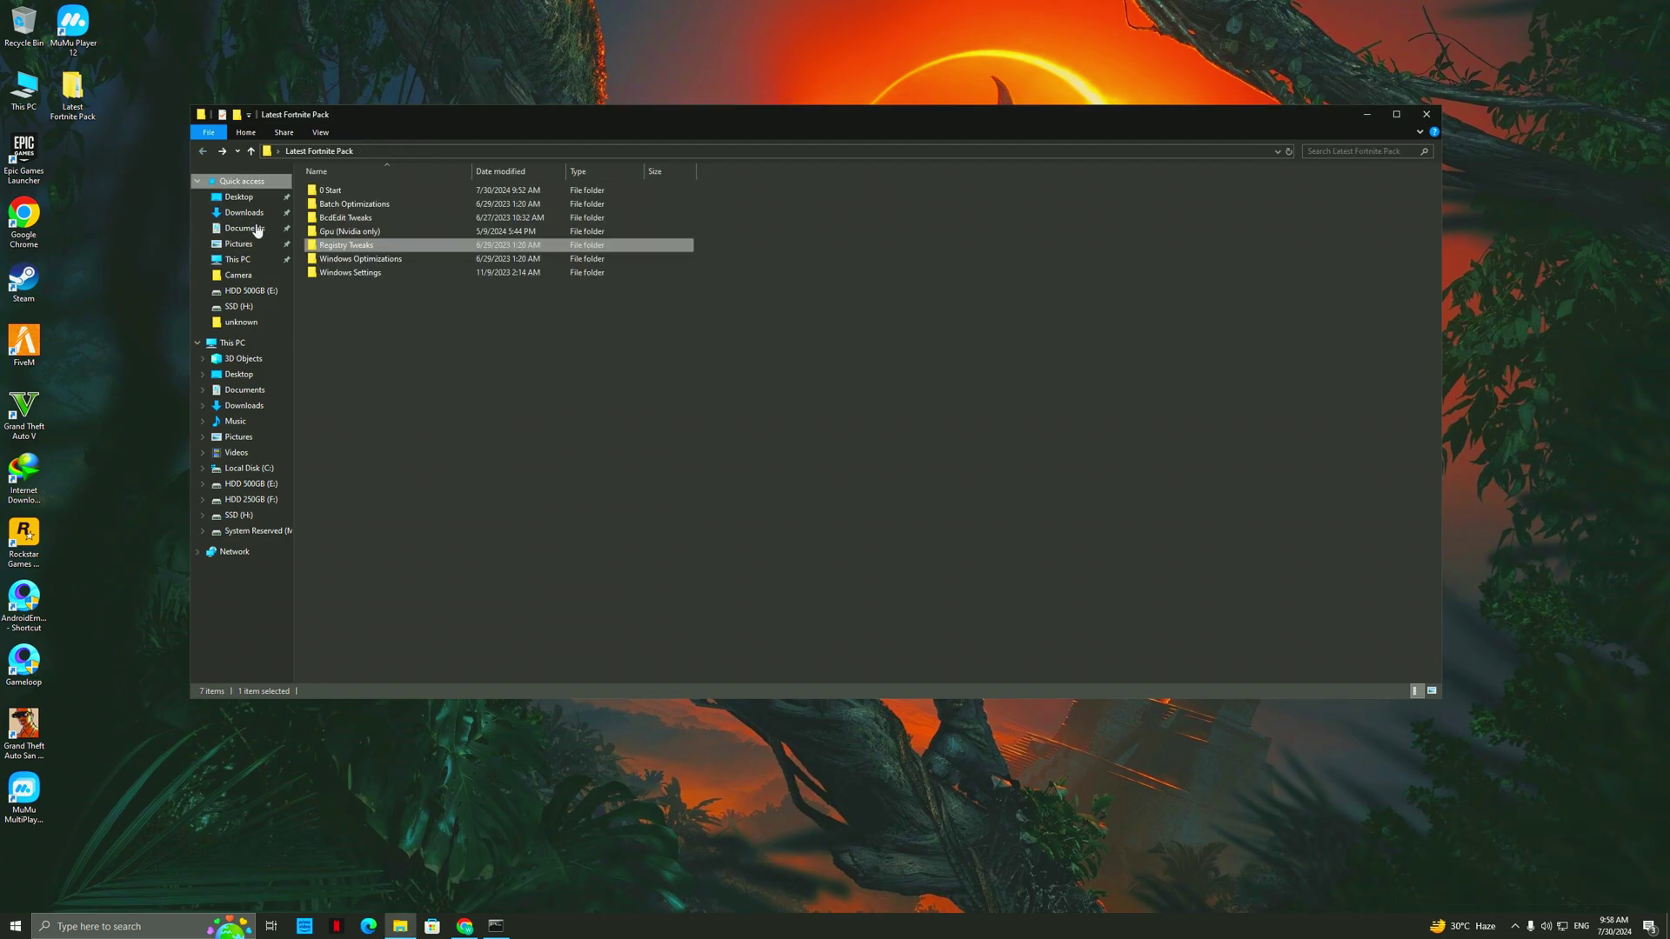
double_click(362, 259)
right_click(341, 190)
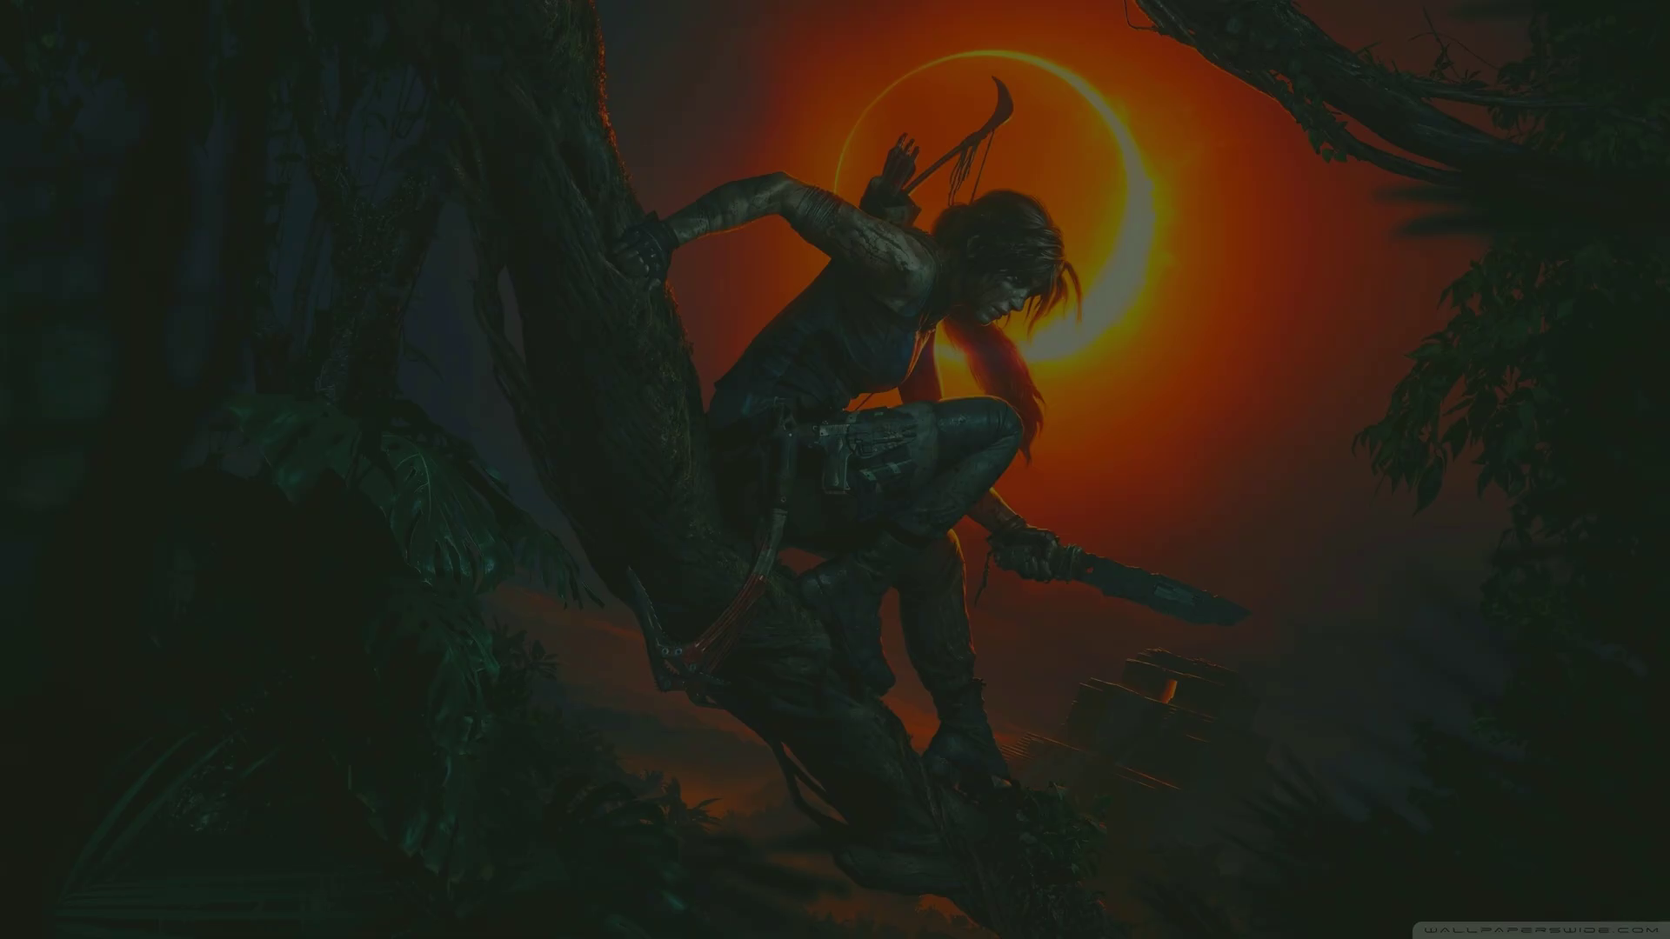
click(739, 544)
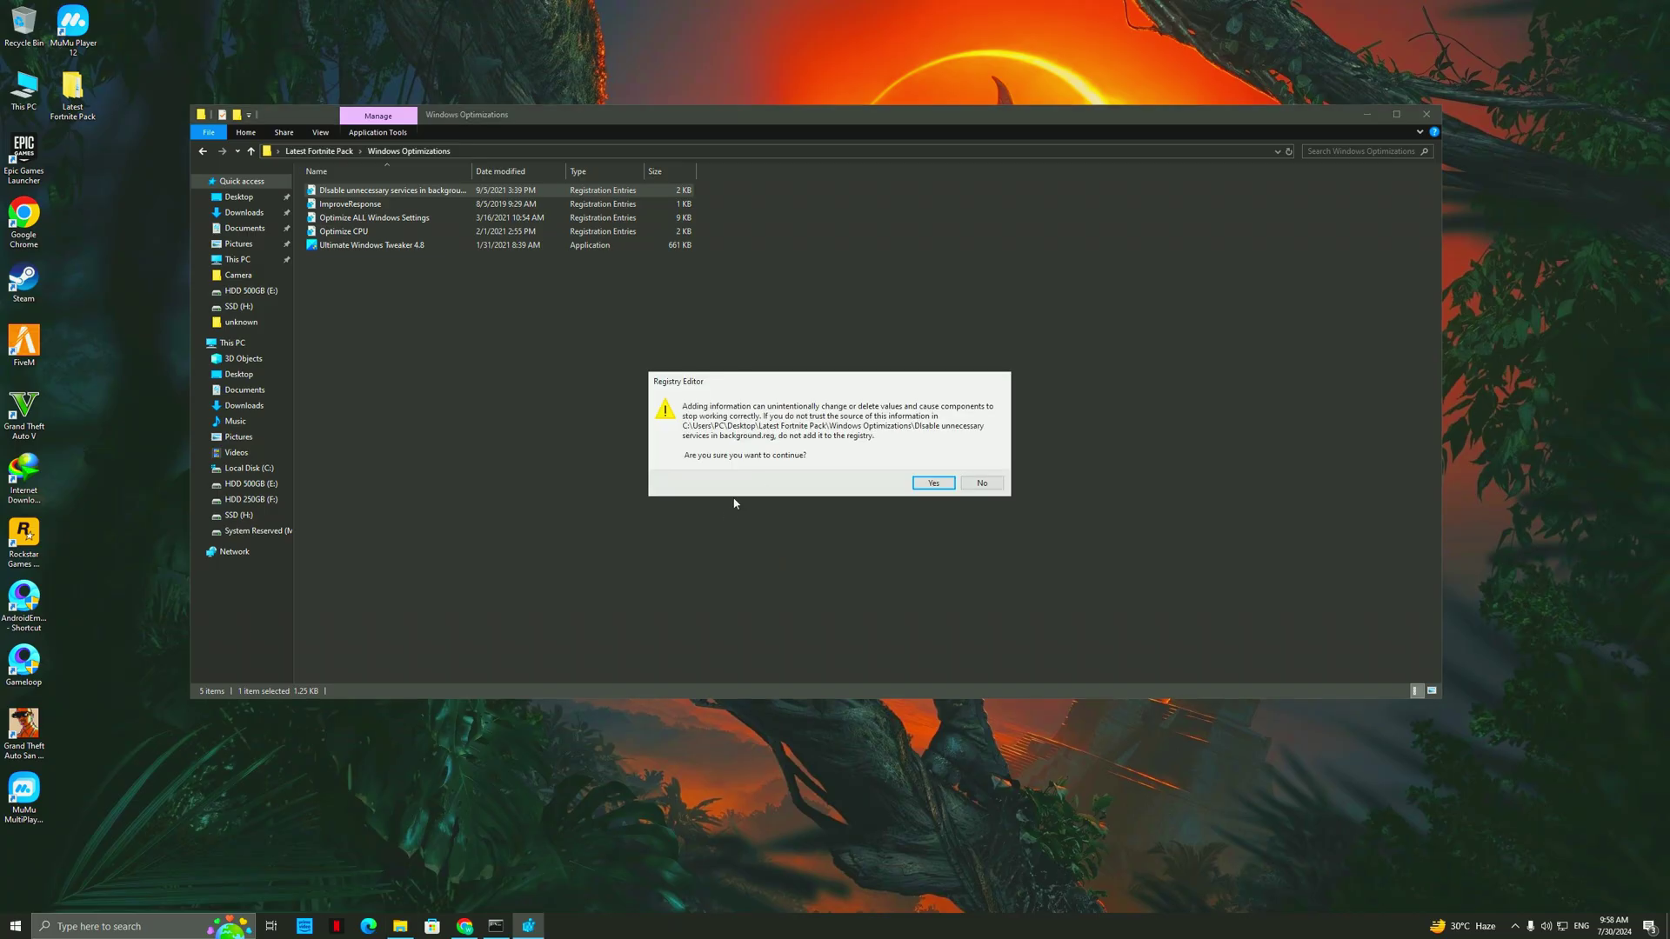
click(932, 484)
click(994, 470)
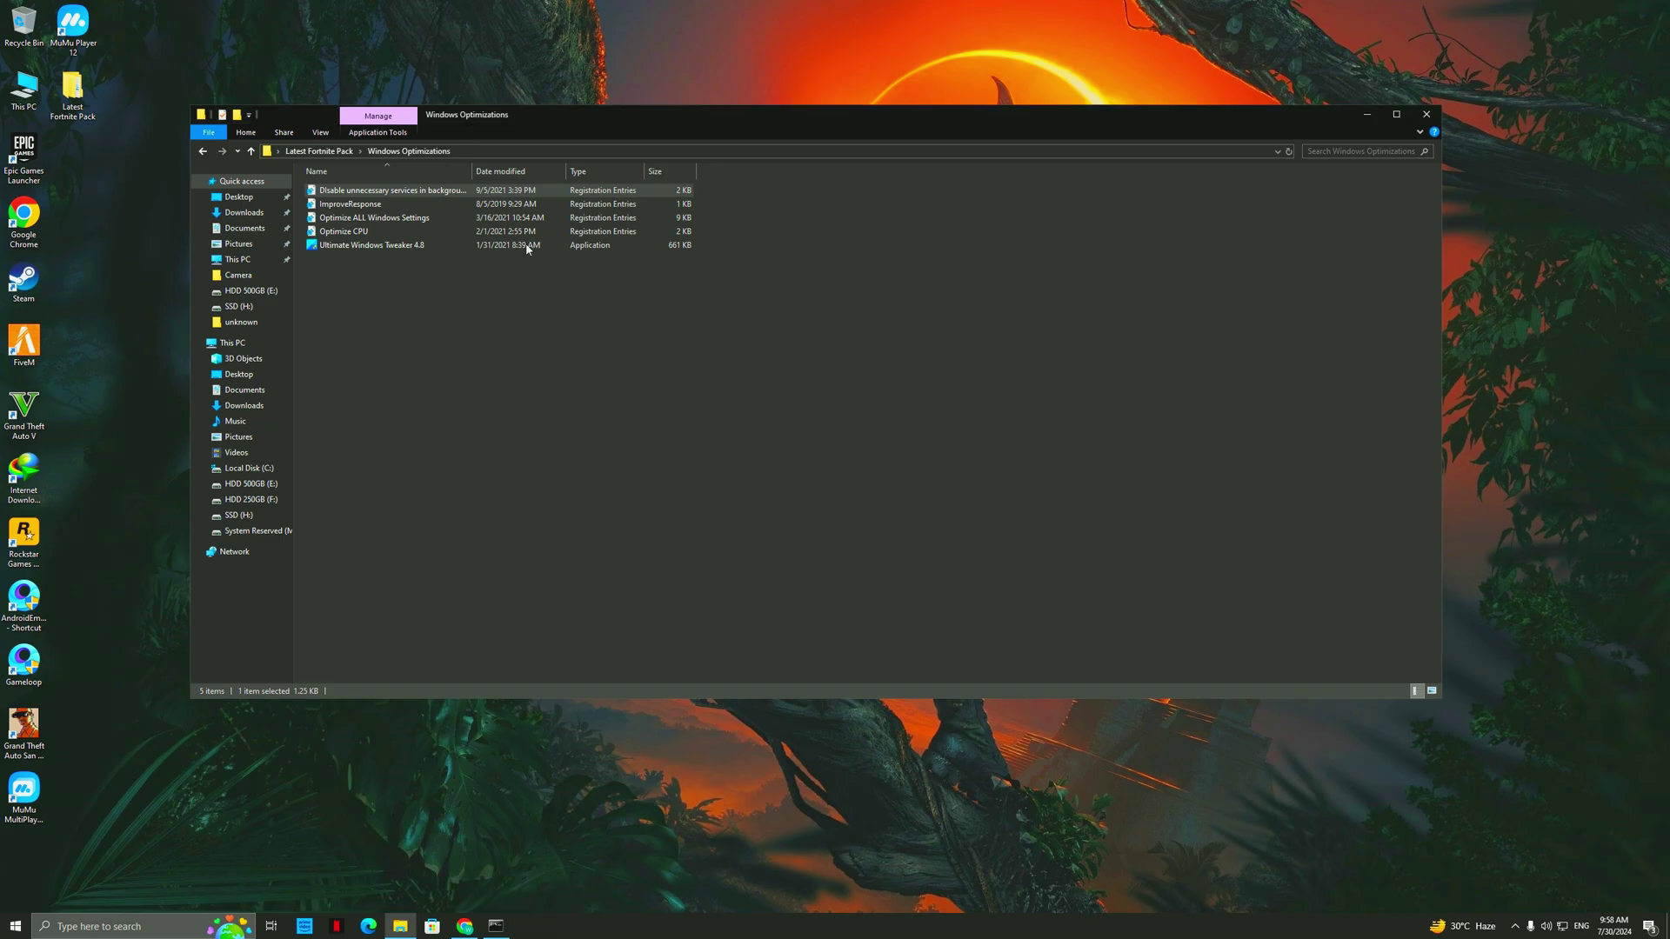
Merge the ImproveResponse entries into the registry, allow the change, and close the confirmation.
right_click(366, 210)
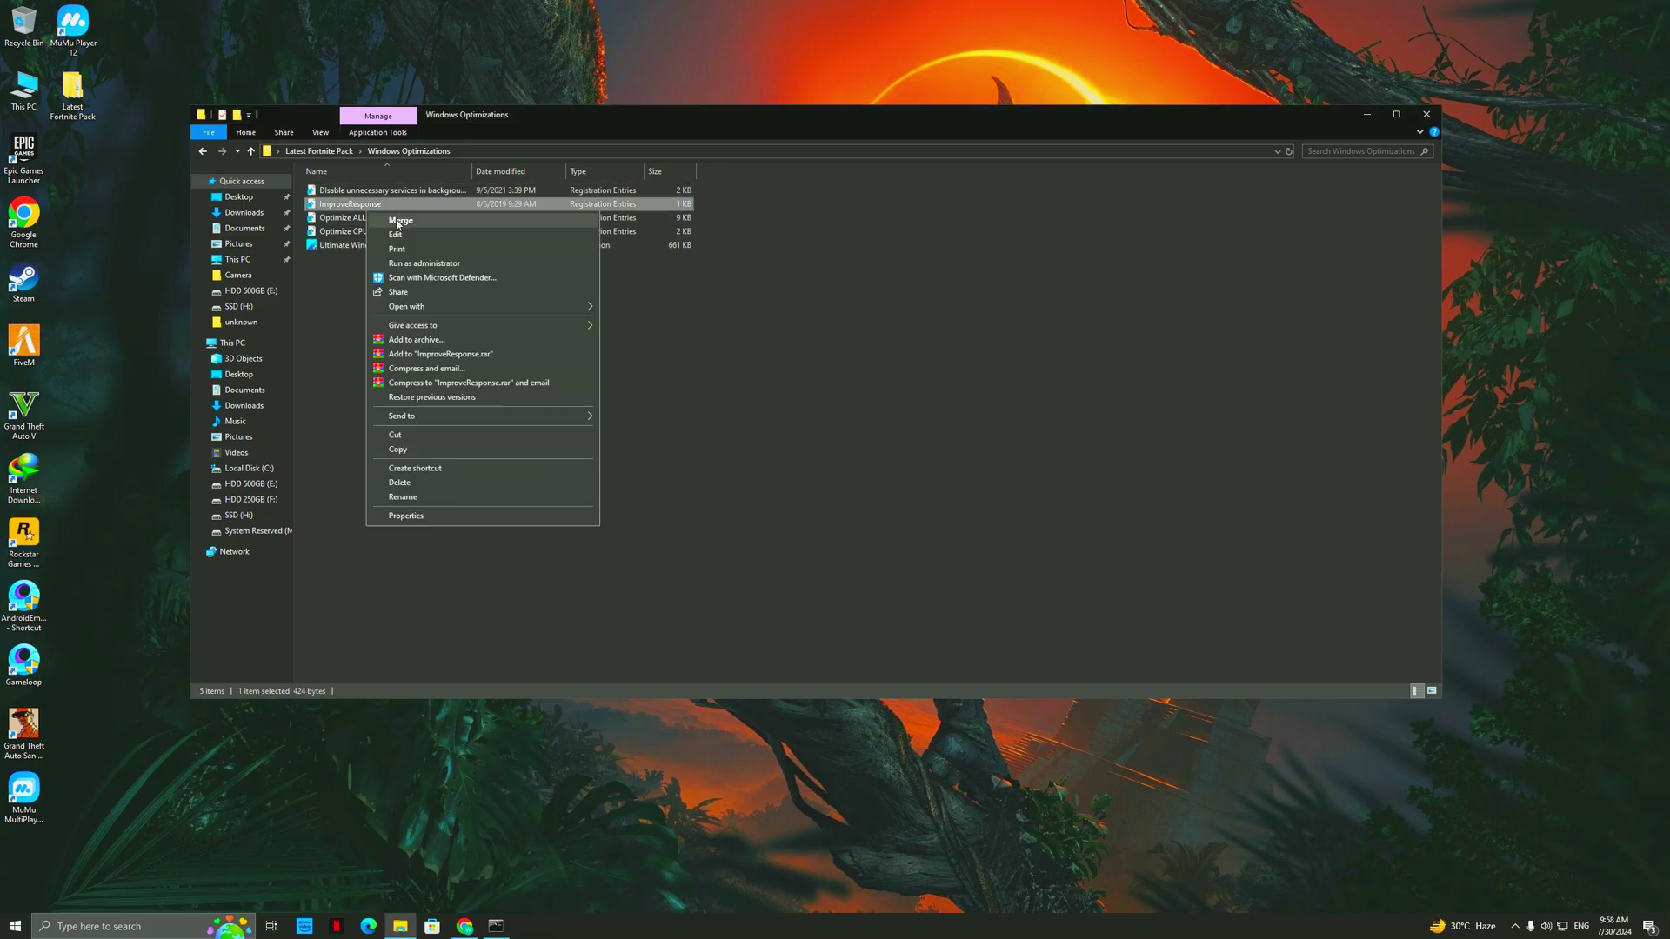
click(391, 223)
click(765, 544)
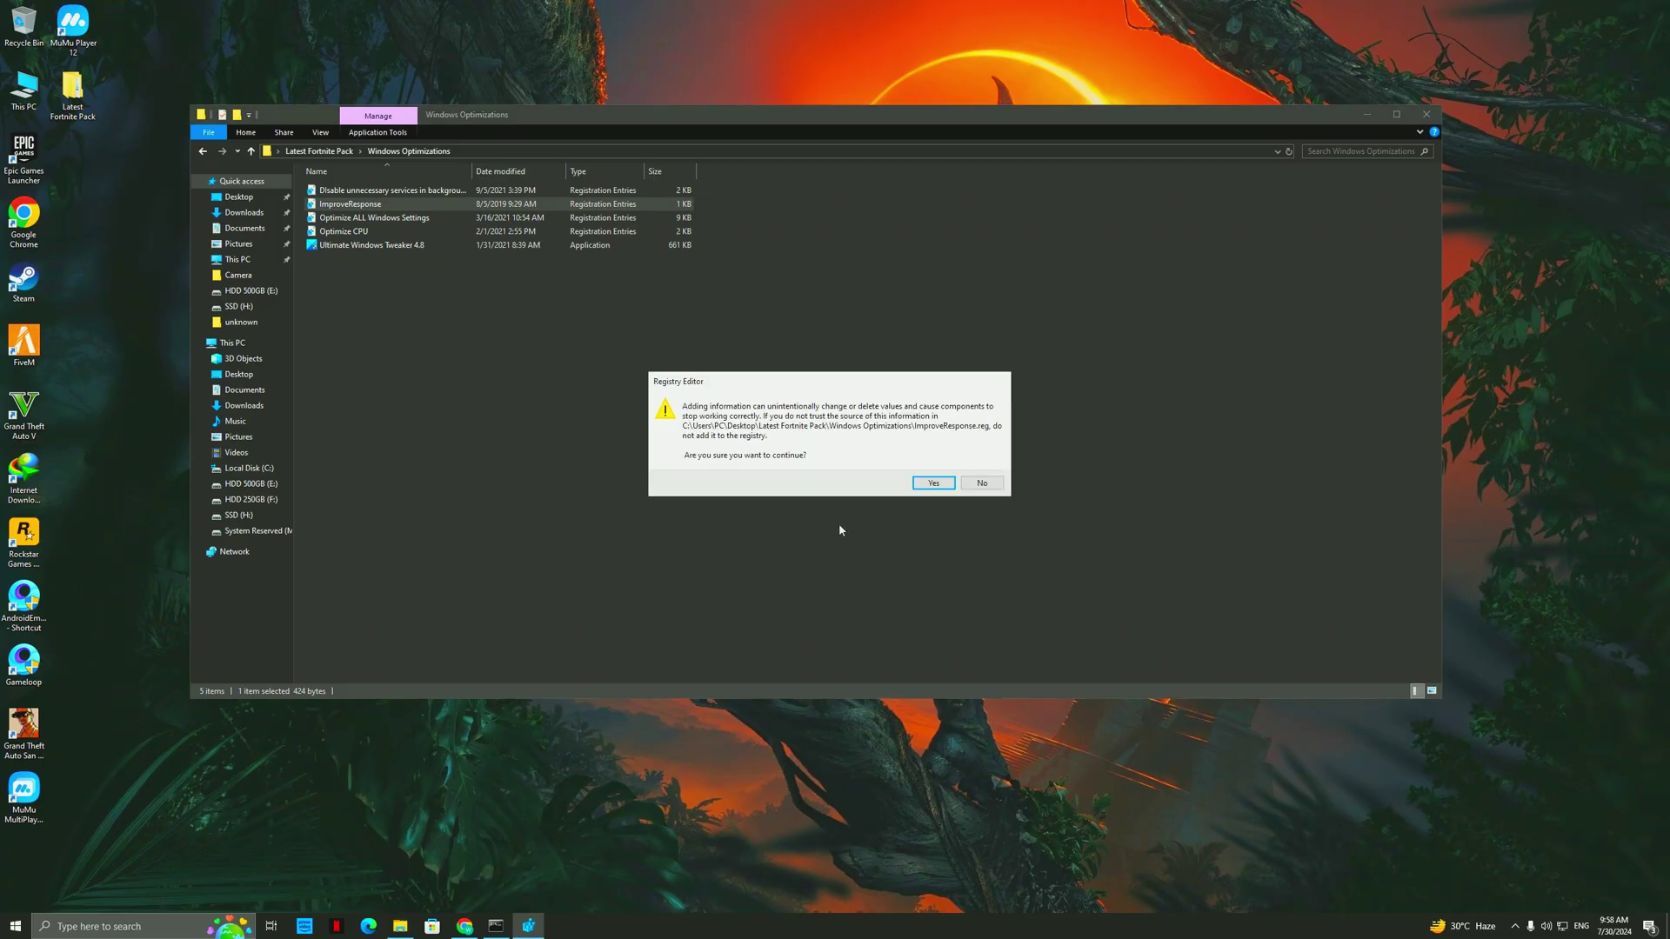
click(932, 483)
key(Return)
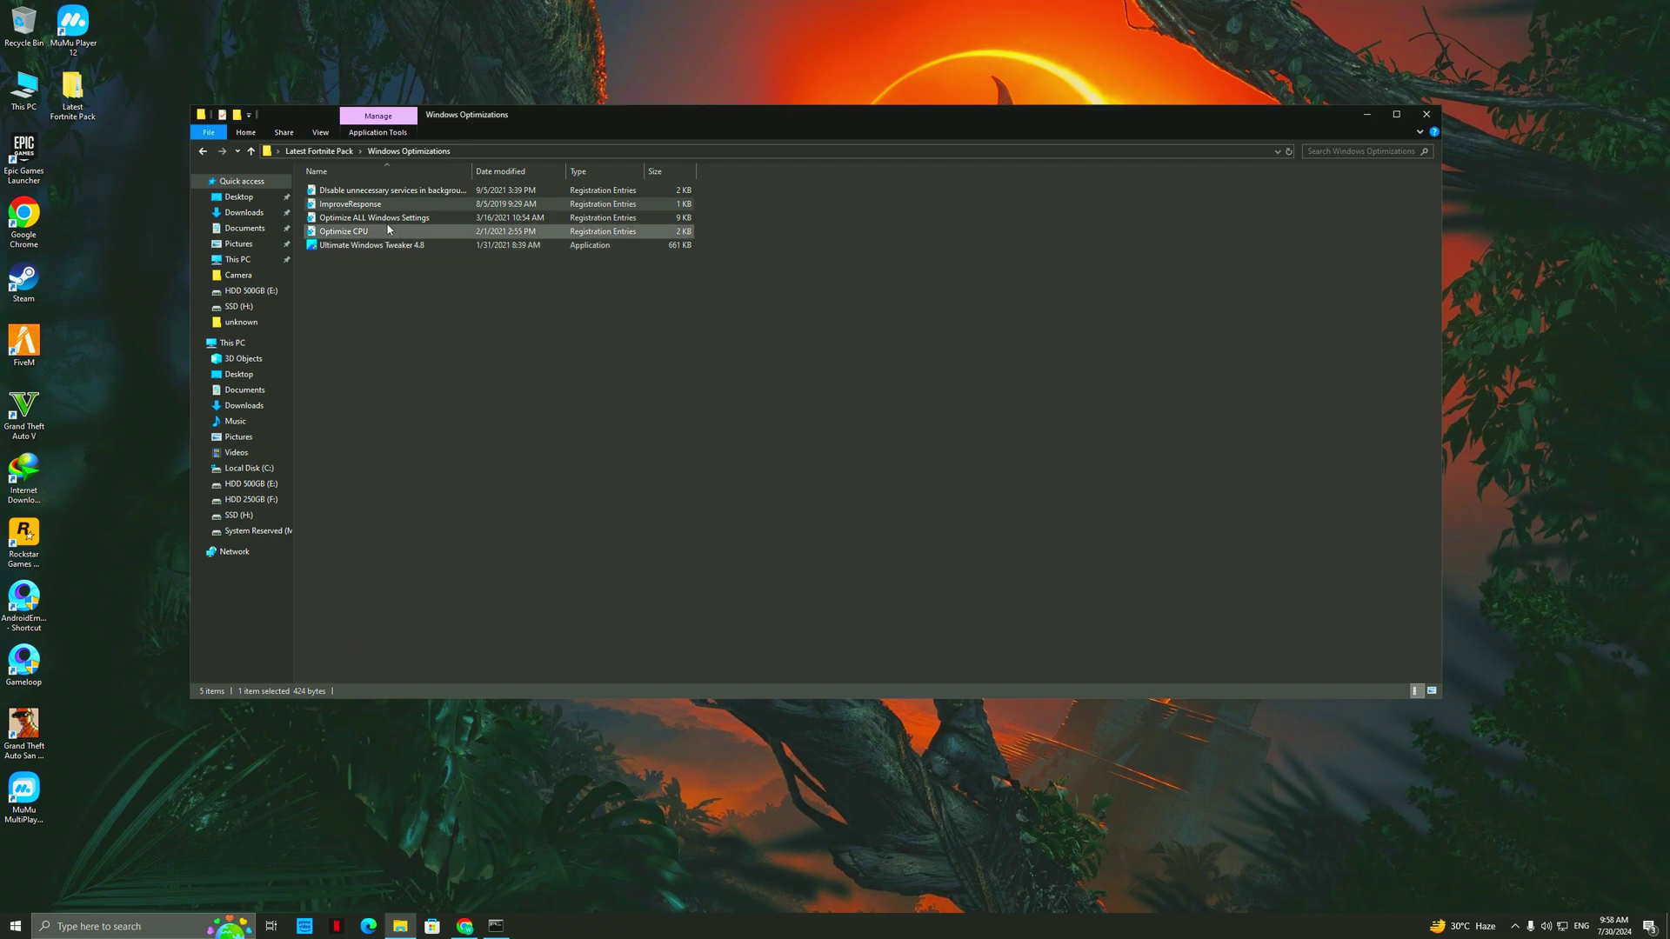
Merge the Optimize ALL Windows Settings entries into the registry, accept the warning, and close the confirmation.
double_click(387, 219)
click(817, 550)
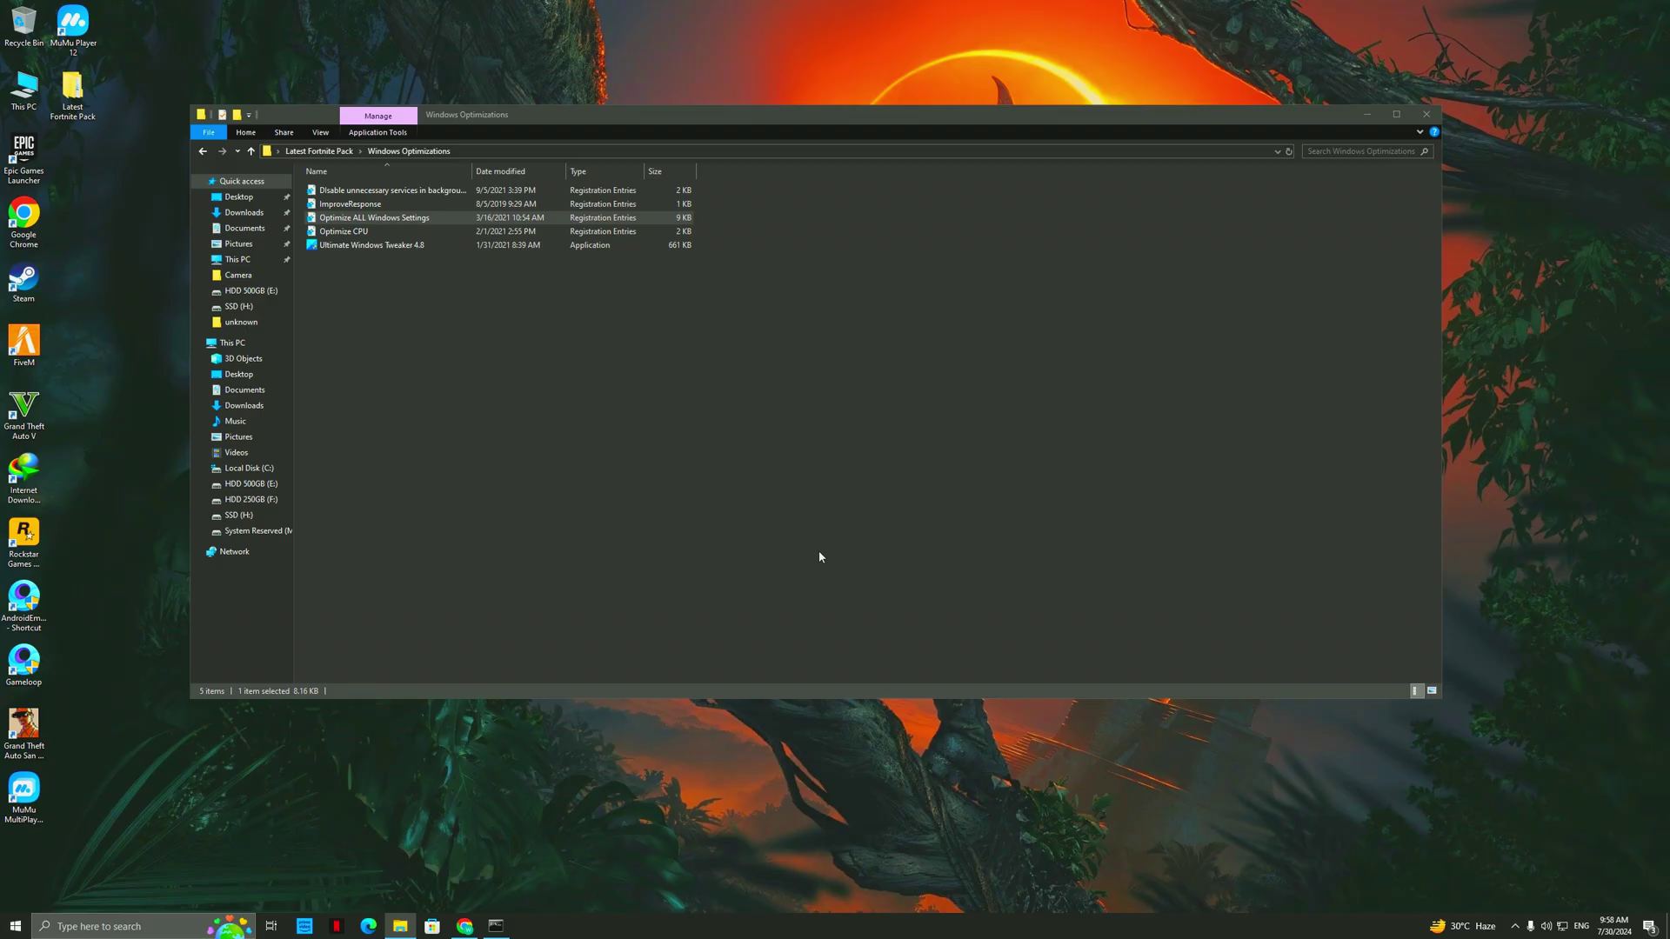
click(932, 484)
key(Return)
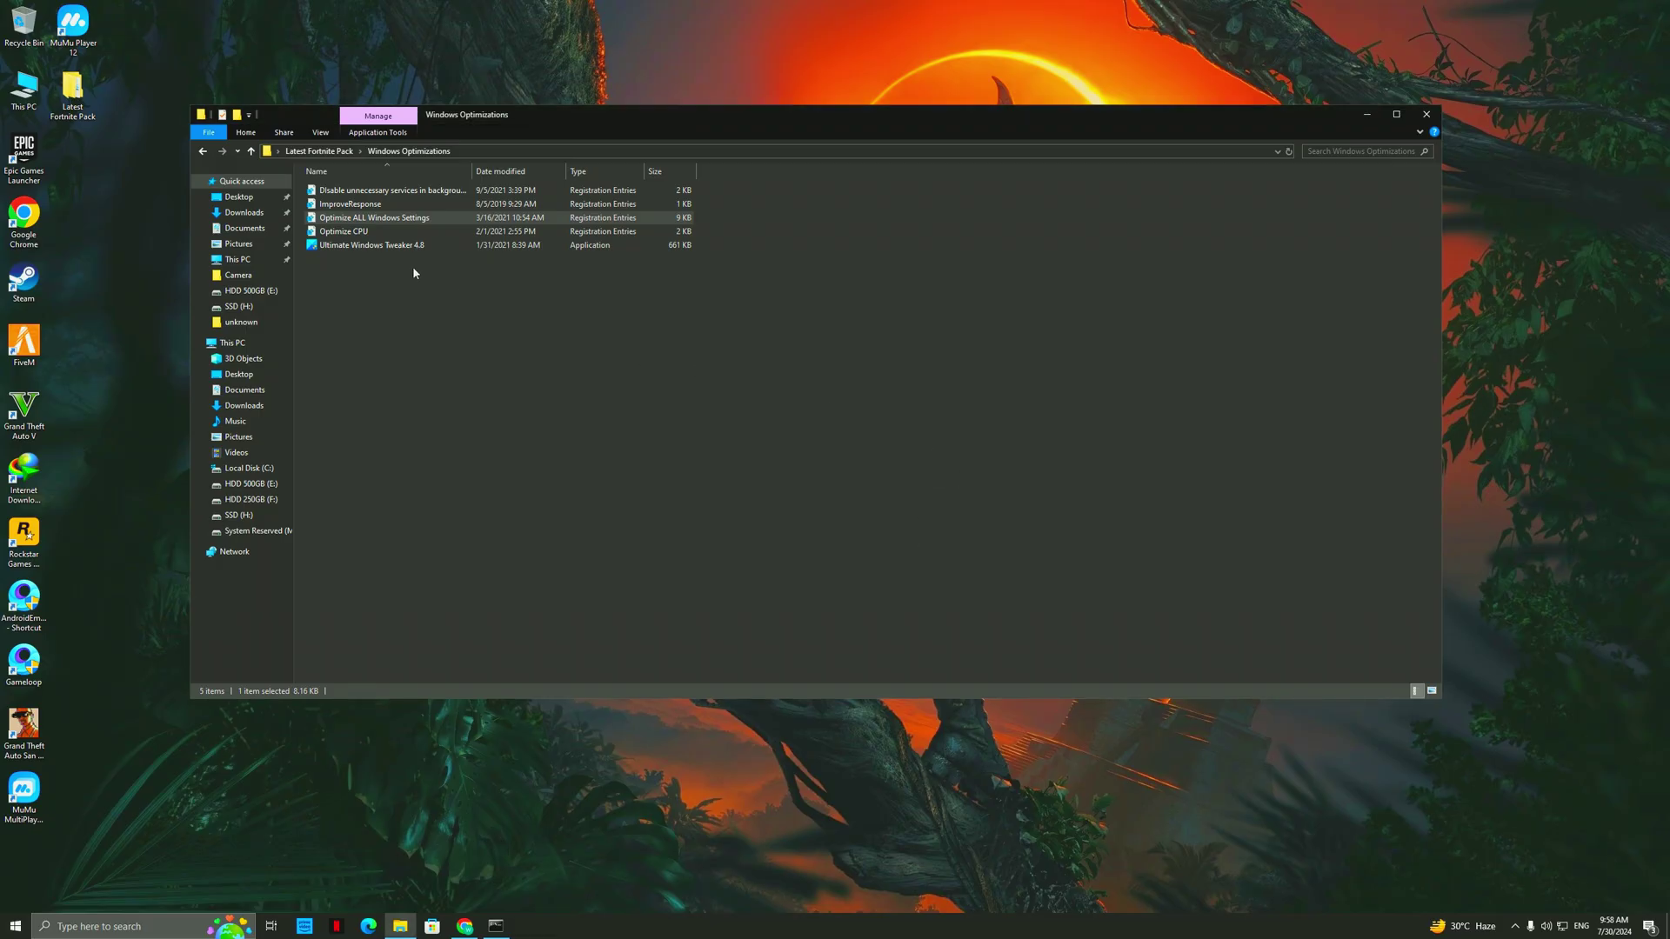
Merge the Optimize CPU entries into the registry and accept all the prompts.
click(363, 233)
right_click(363, 233)
click(391, 244)
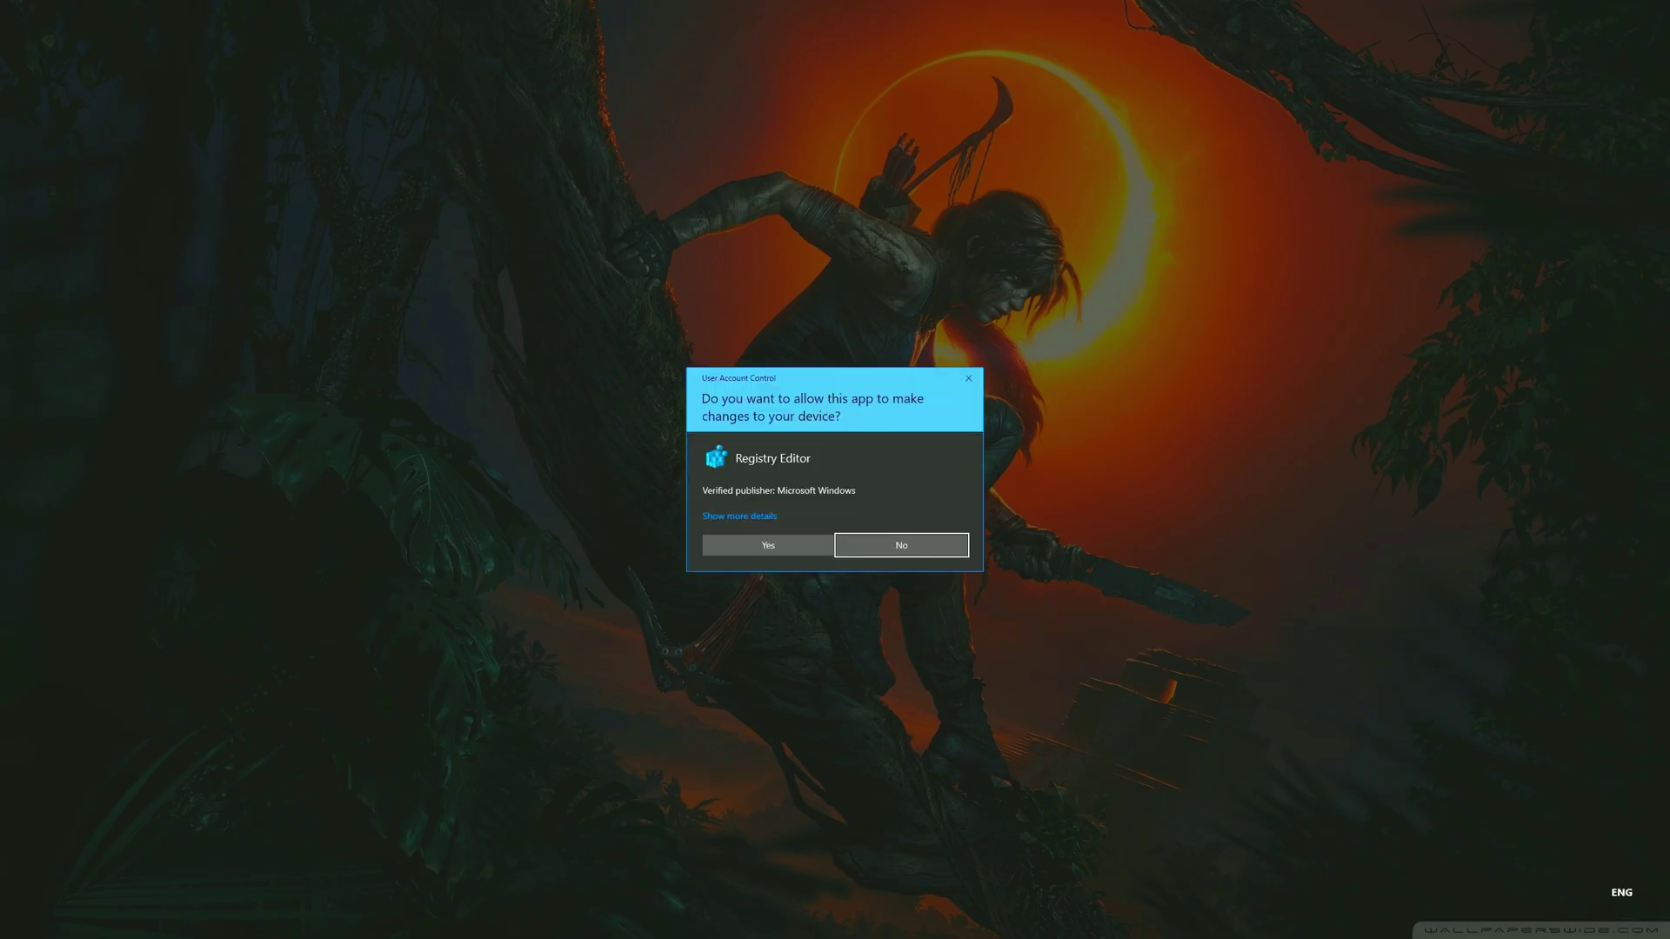
click(765, 550)
click(931, 477)
click(968, 459)
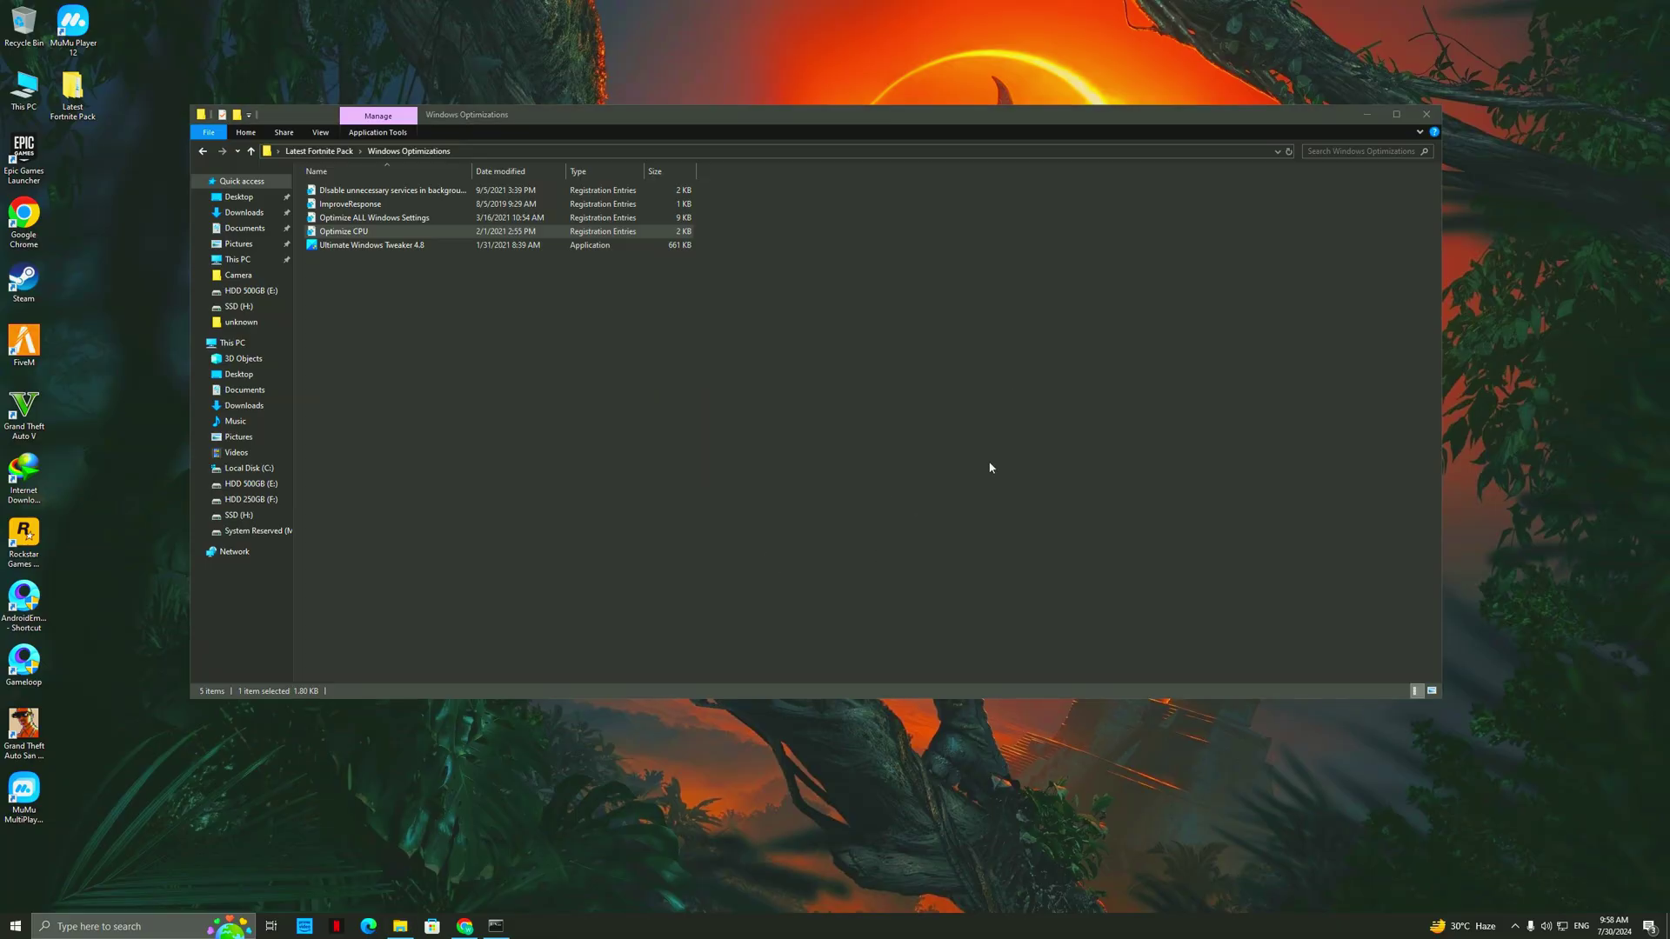
Run the Windows Settings batch file from the Windows Settings folder as administrator, and minimize the folder window.
key(BackSpace)
double_click(333, 272)
right_click(349, 193)
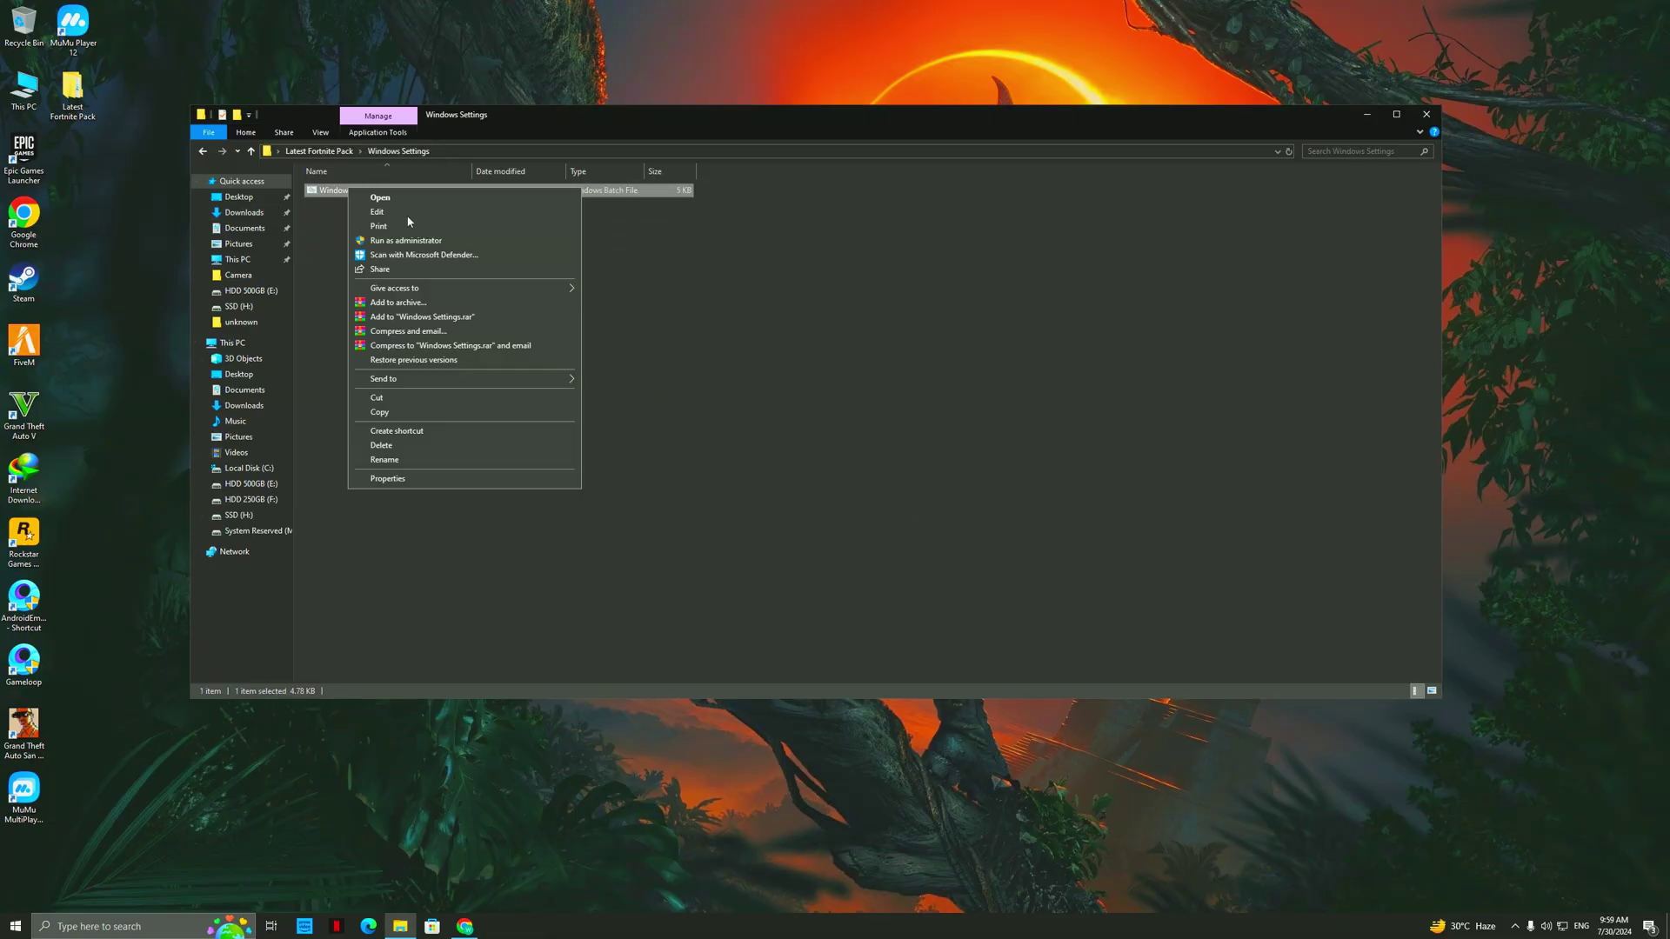
click(397, 241)
click(784, 546)
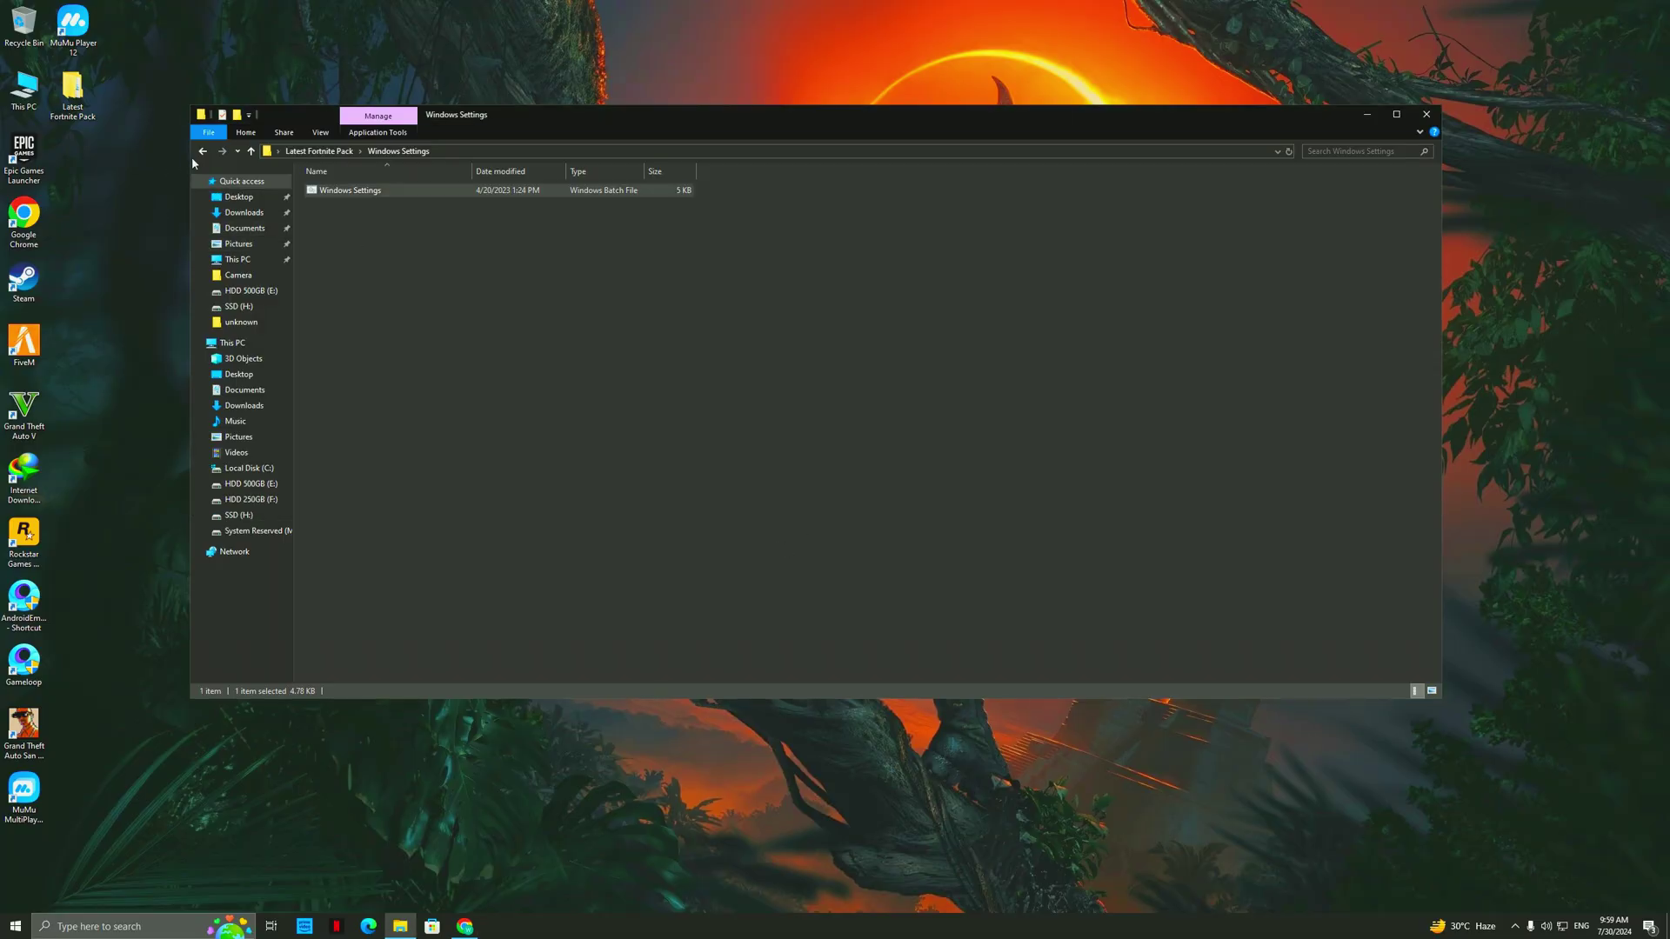
click(201, 151)
click(1366, 114)
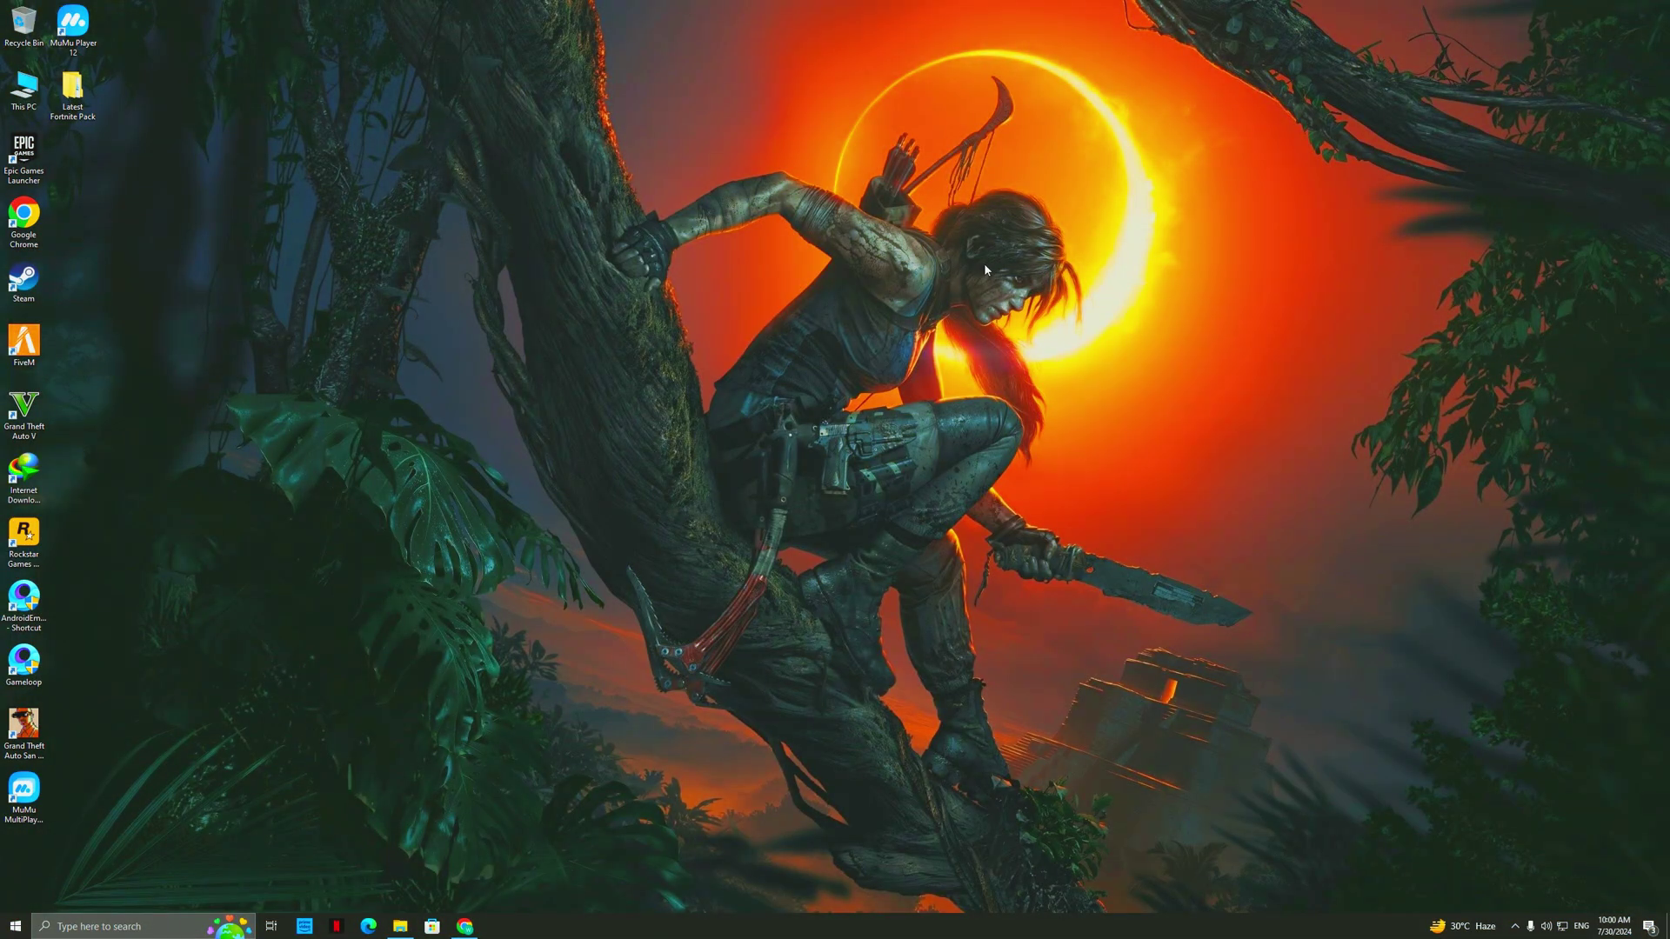
Open the AMD Radeon software from the desktop and enable Radeon Anti-Lag and Radeon Image Sharpening in the global graphics options.
right_click(983, 263)
click(1044, 274)
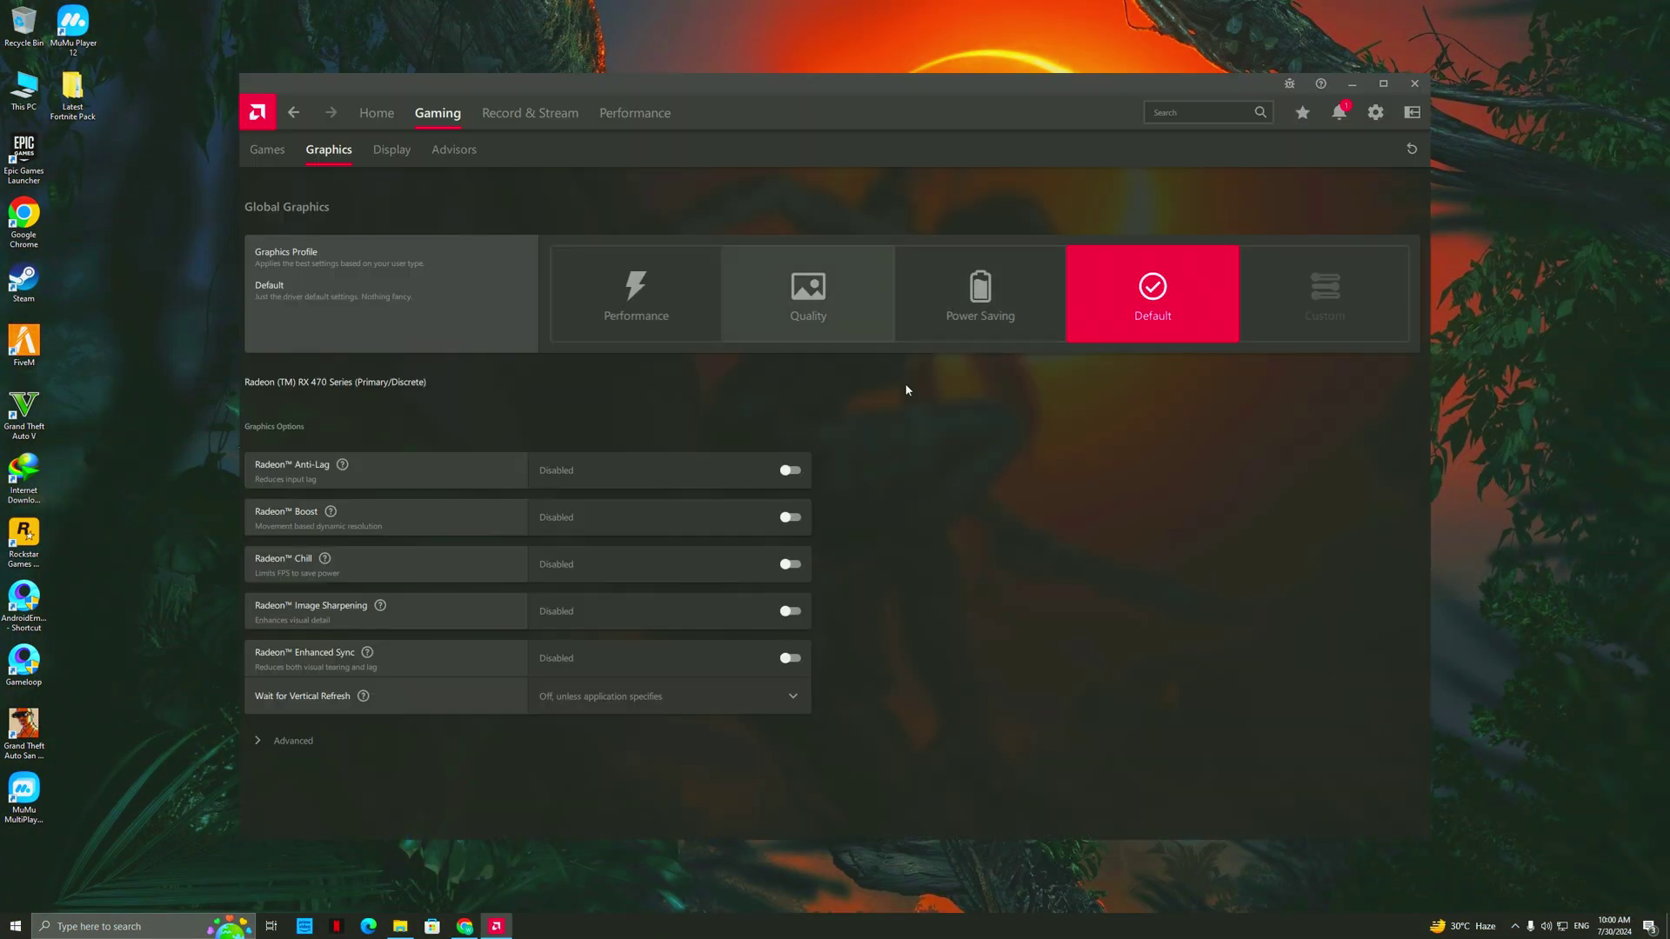
click(792, 472)
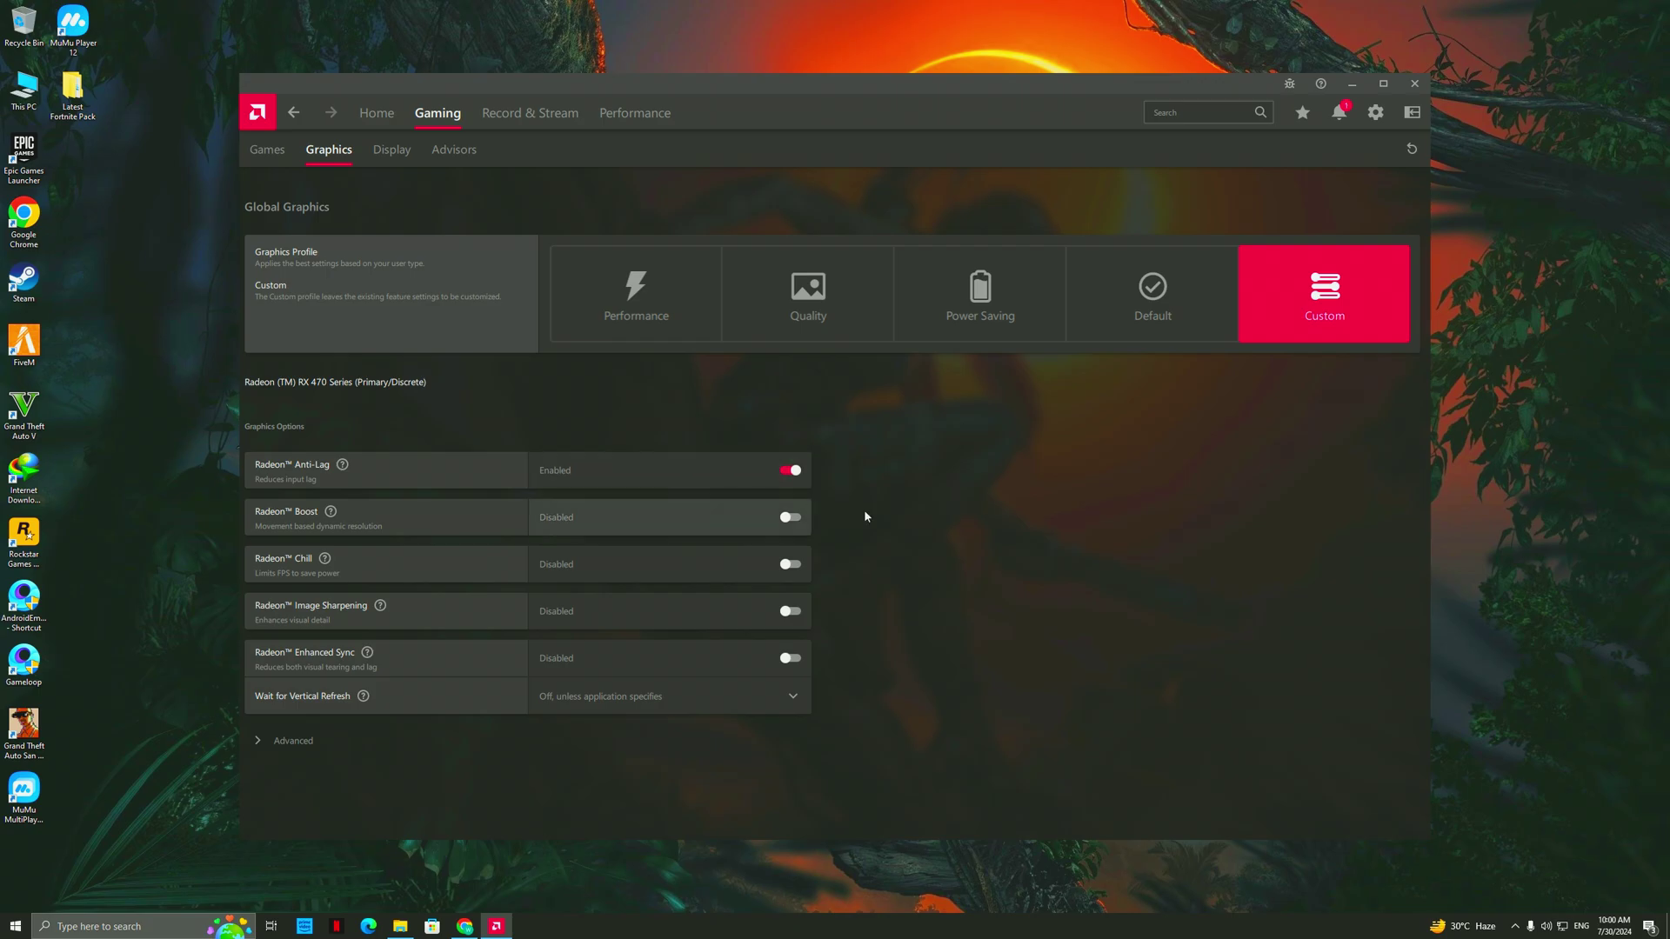
click(789, 611)
Expand the advanced graphics options and set Anti-Aliasing to Use application settings with the Multisampling method.
click(290, 785)
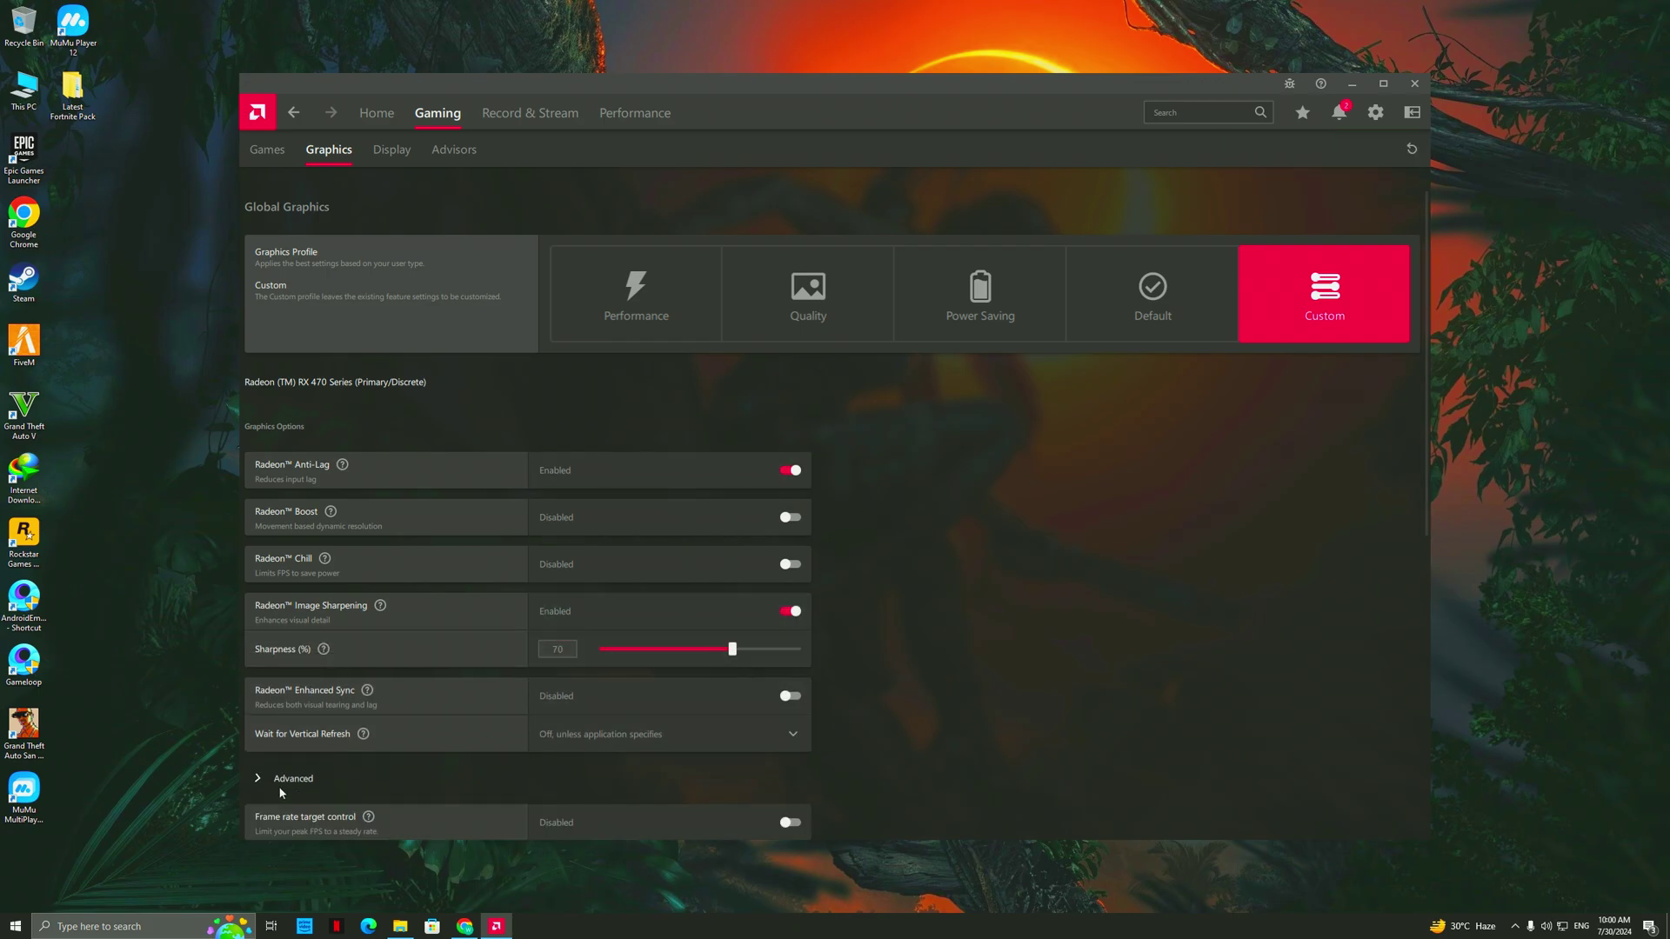
scroll(952, 694, down, 1)
scroll(950, 693, down, 4)
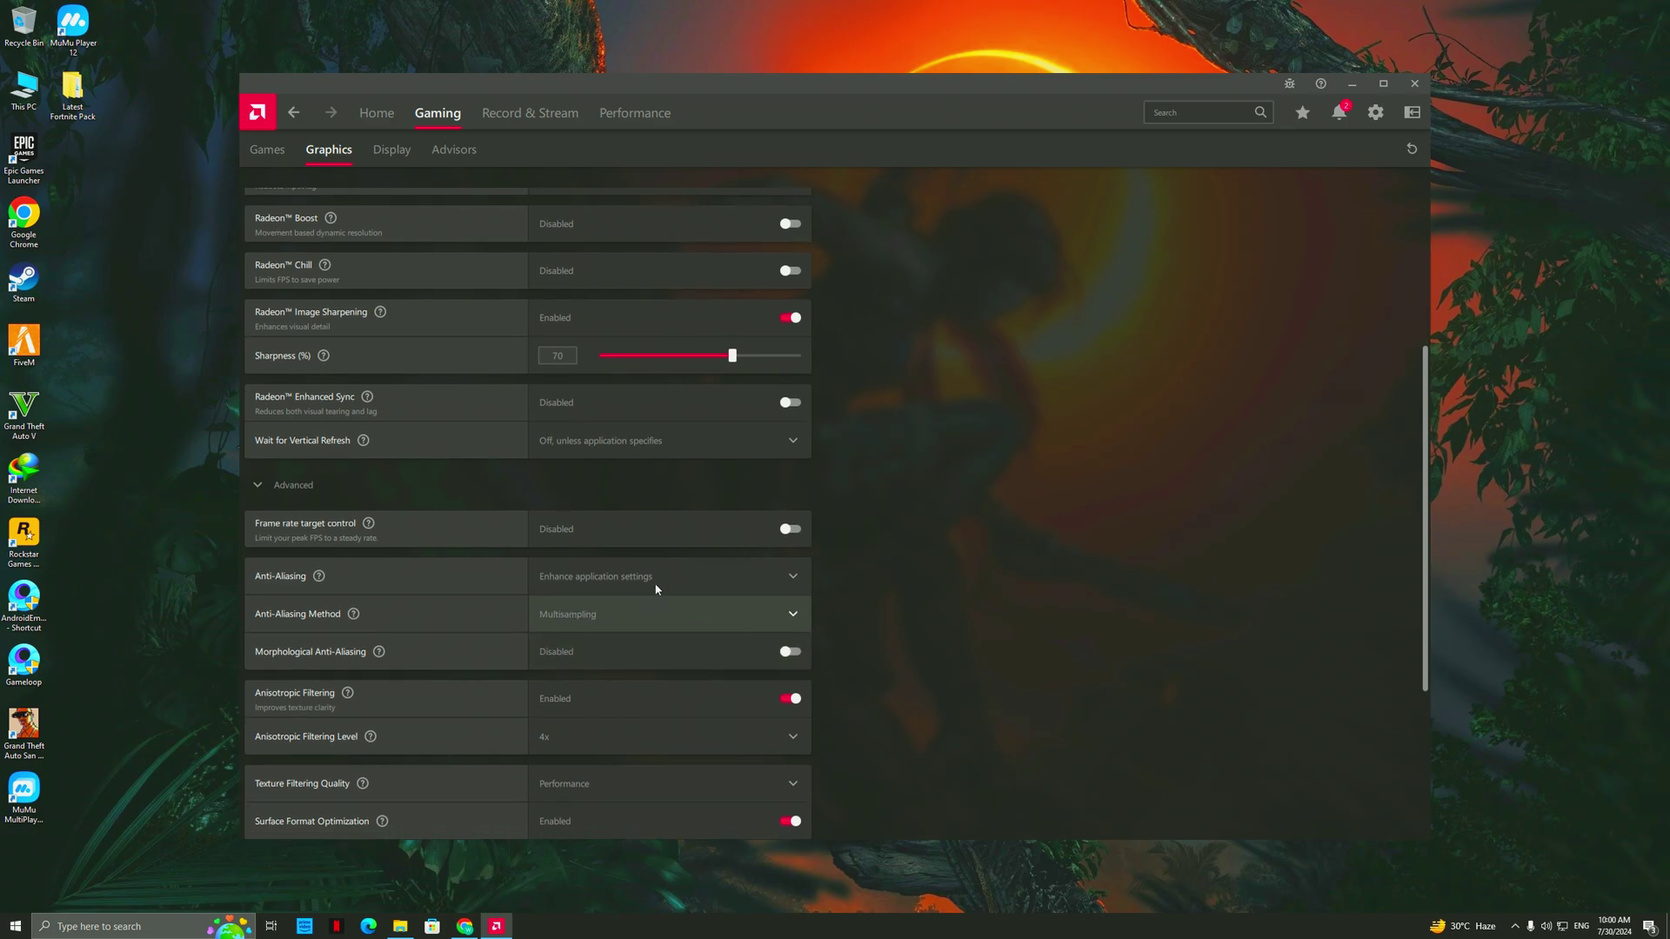
click(648, 589)
click(588, 611)
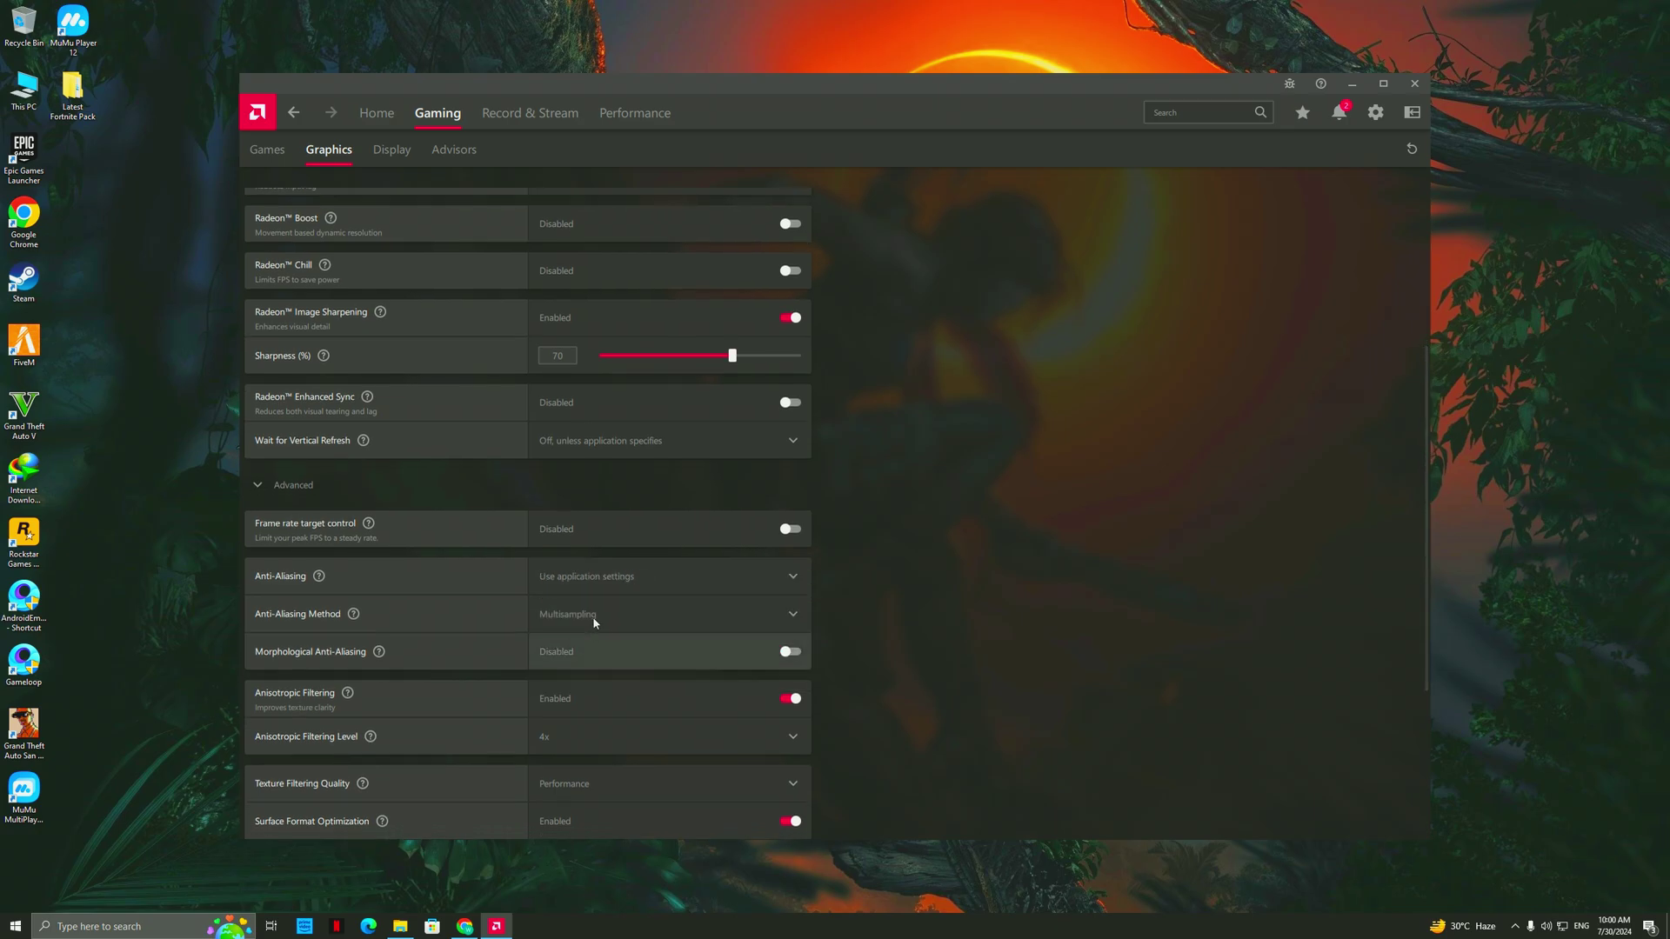
click(578, 639)
click(576, 657)
Set the Anisotropic Filtering Level to 2x and the Texture Filtering Quality to Performance.
scroll(932, 609, down, 2)
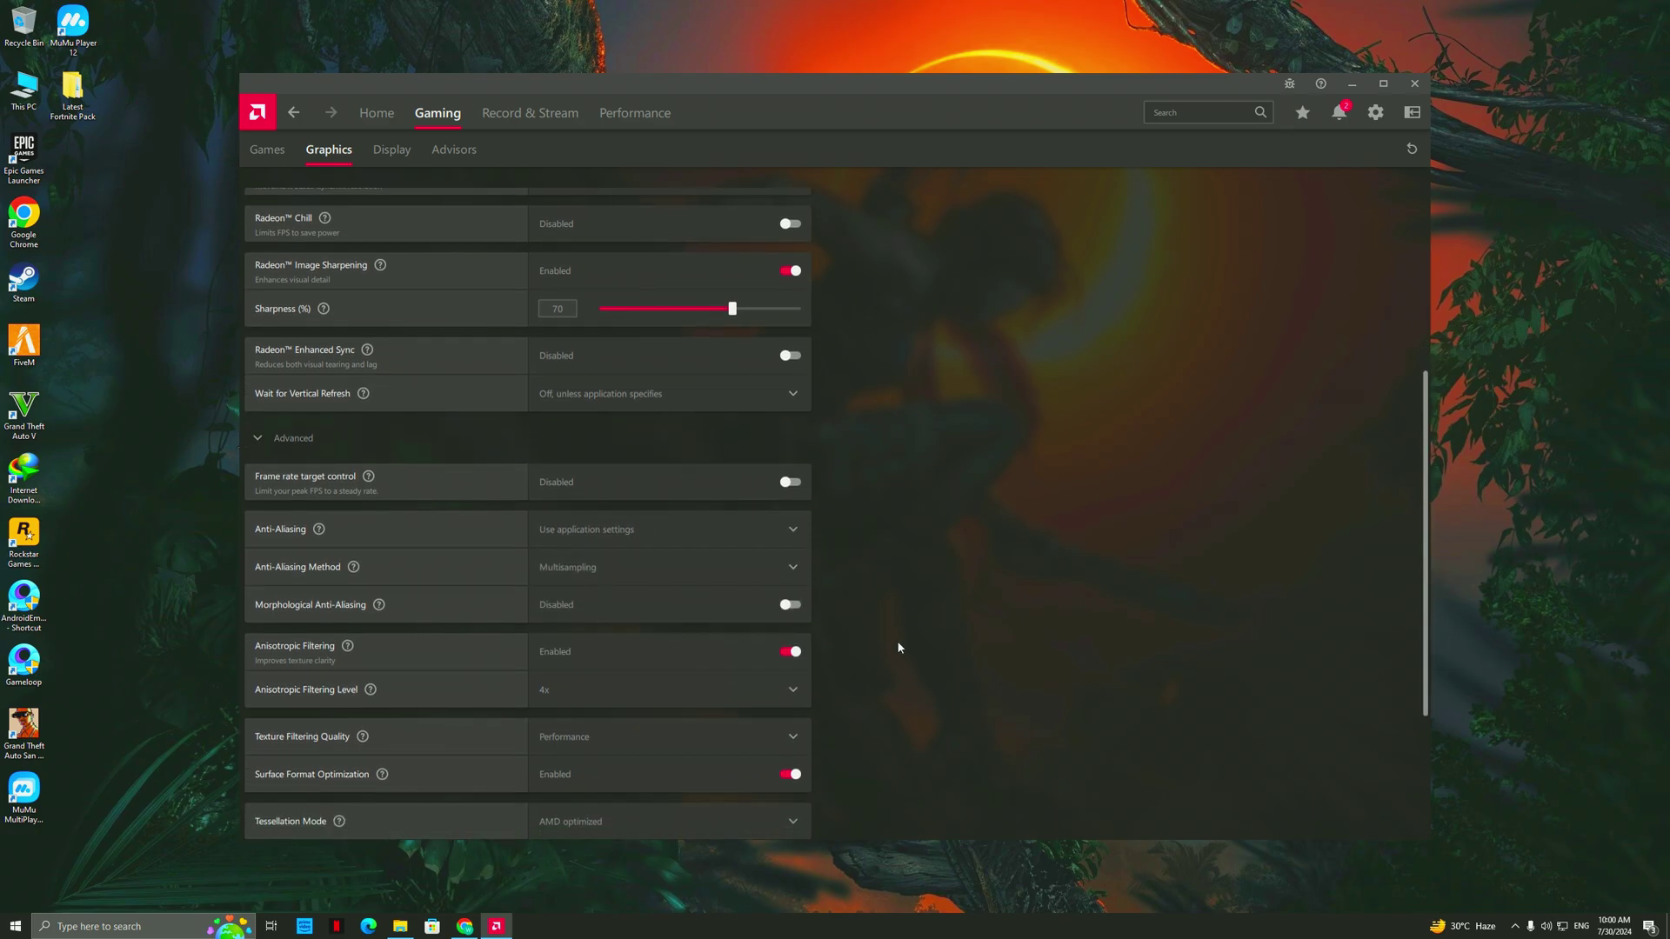
click(674, 647)
click(581, 680)
scroll(963, 627, down, 4)
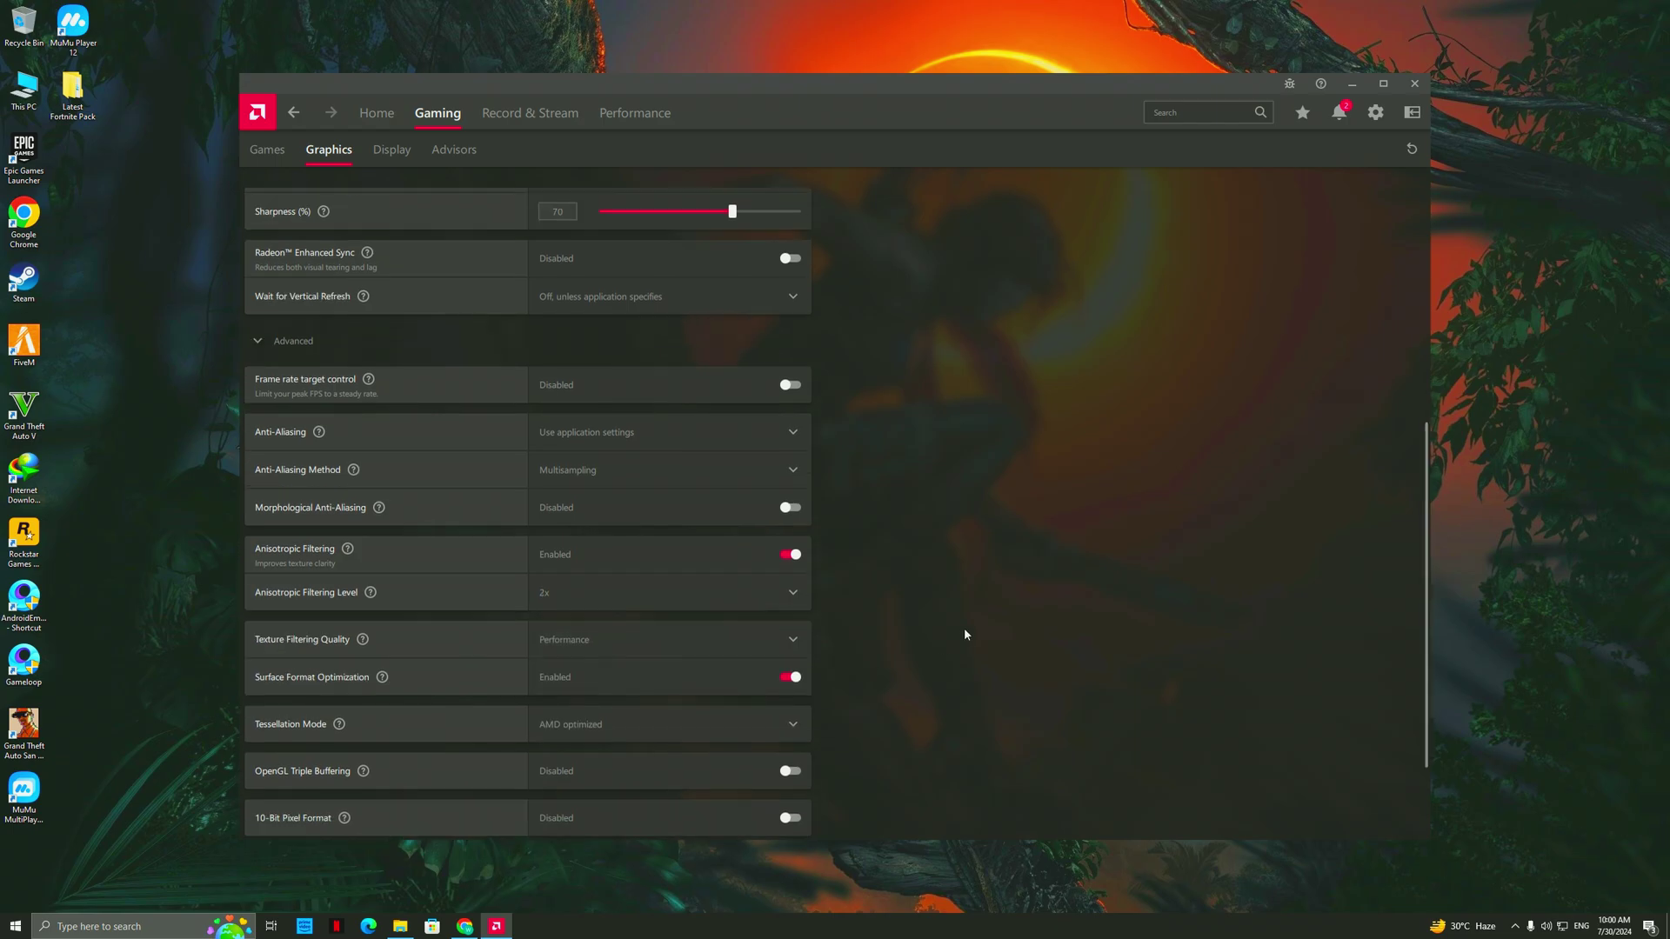
click(608, 508)
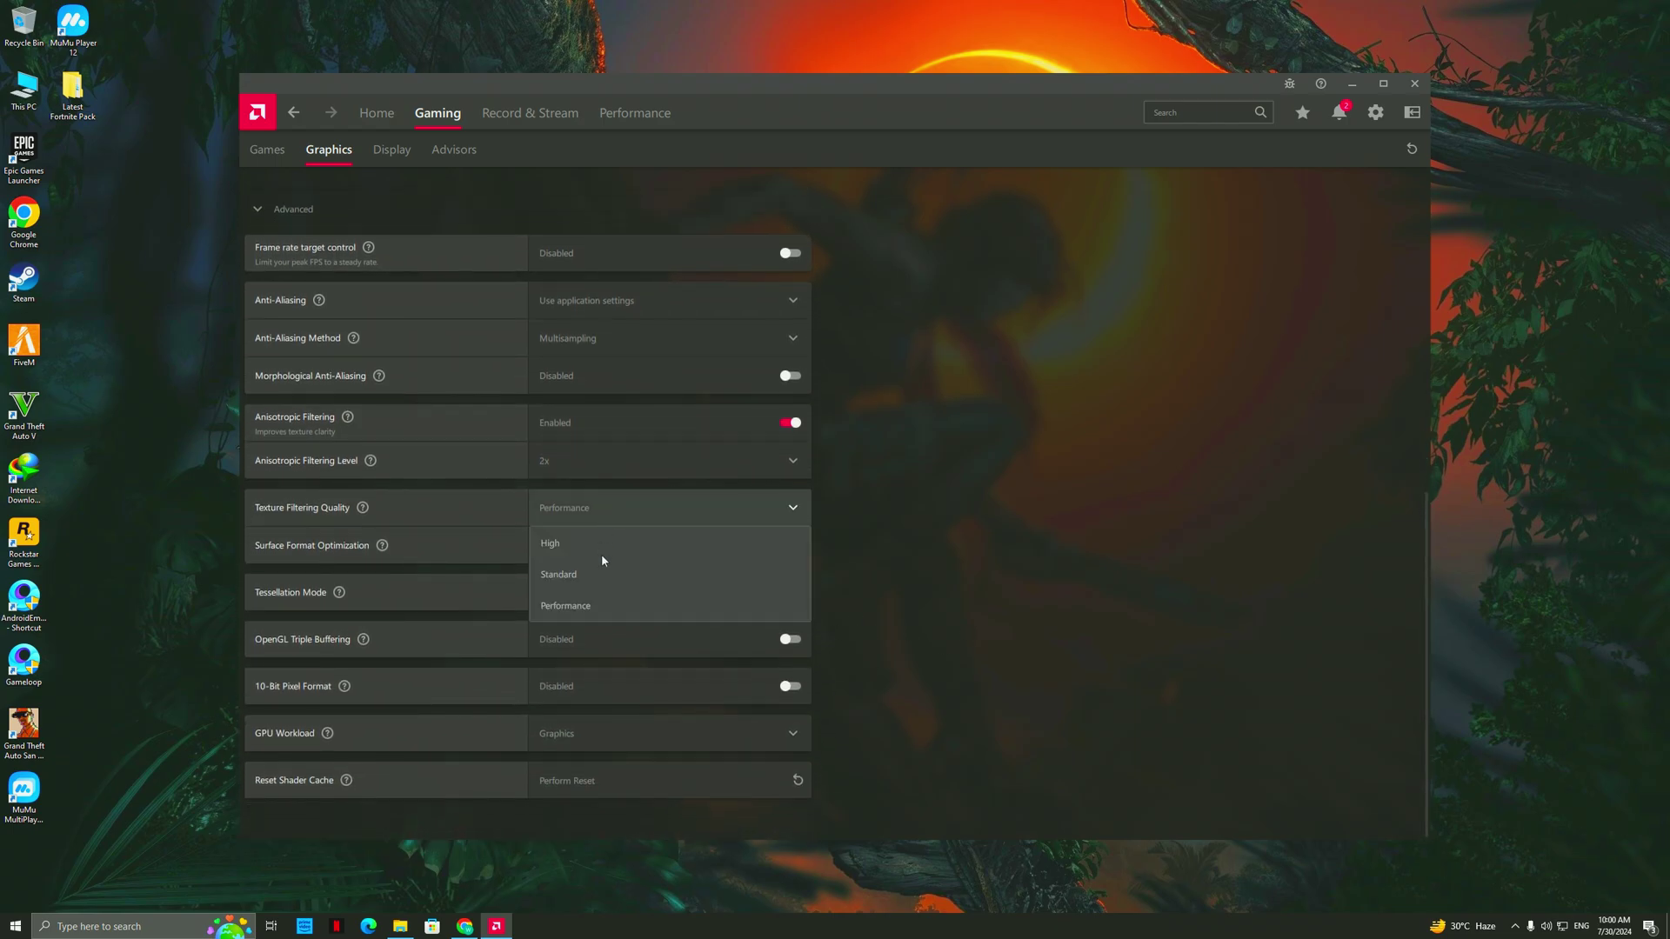
click(554, 609)
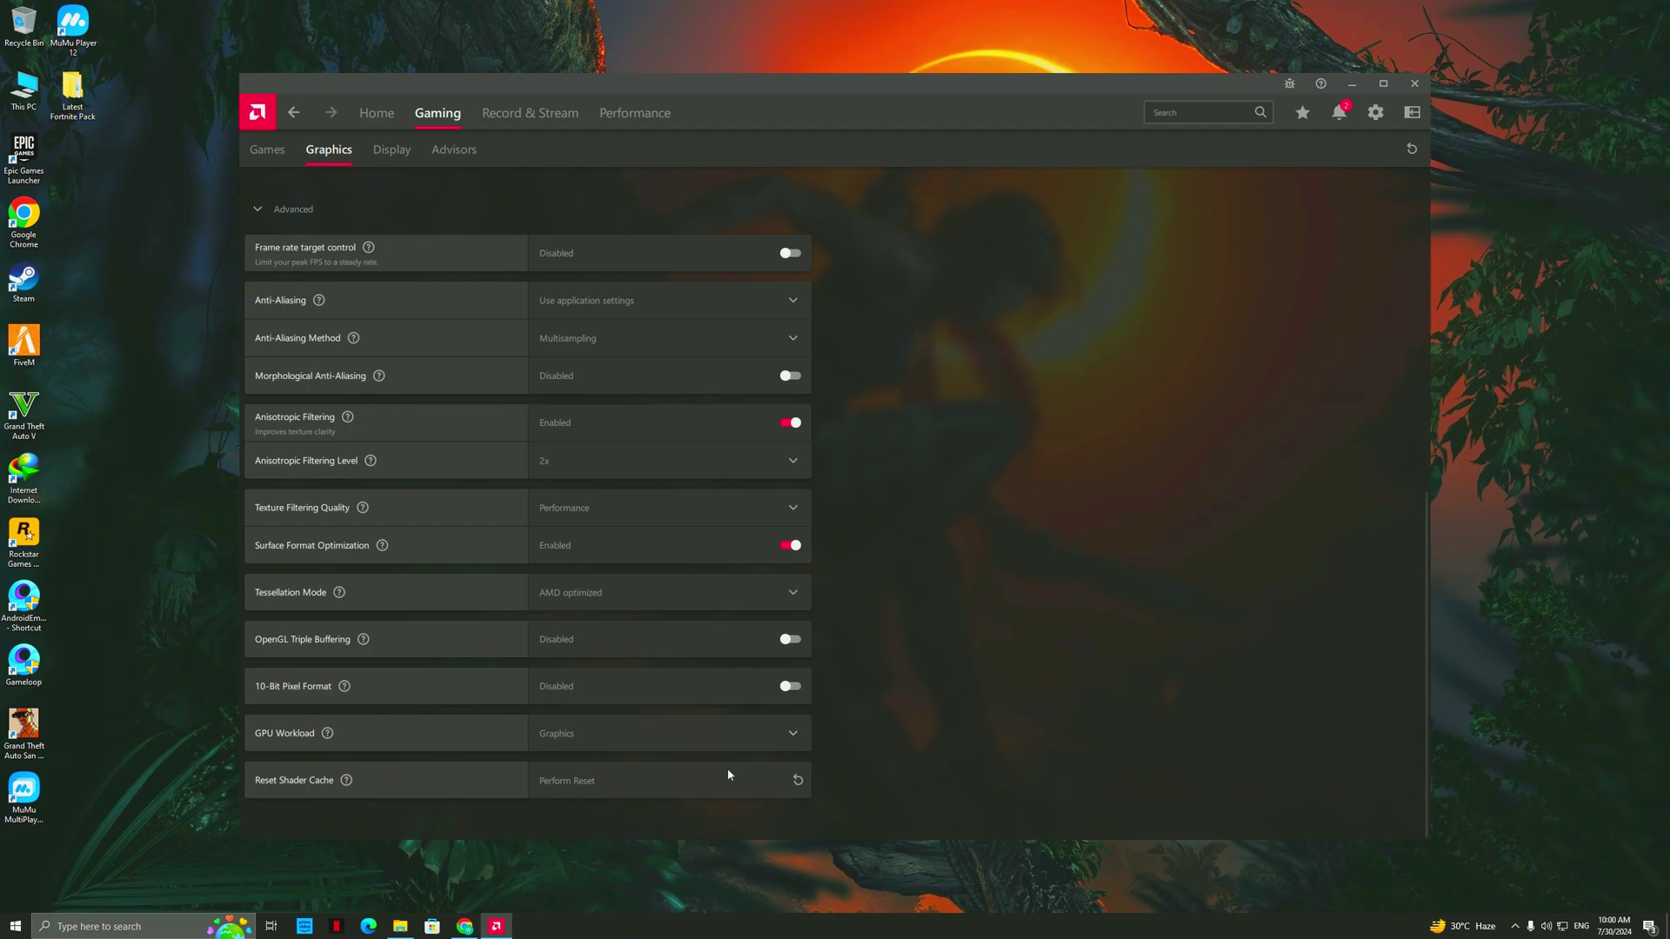
scroll(727, 769, up, 7)
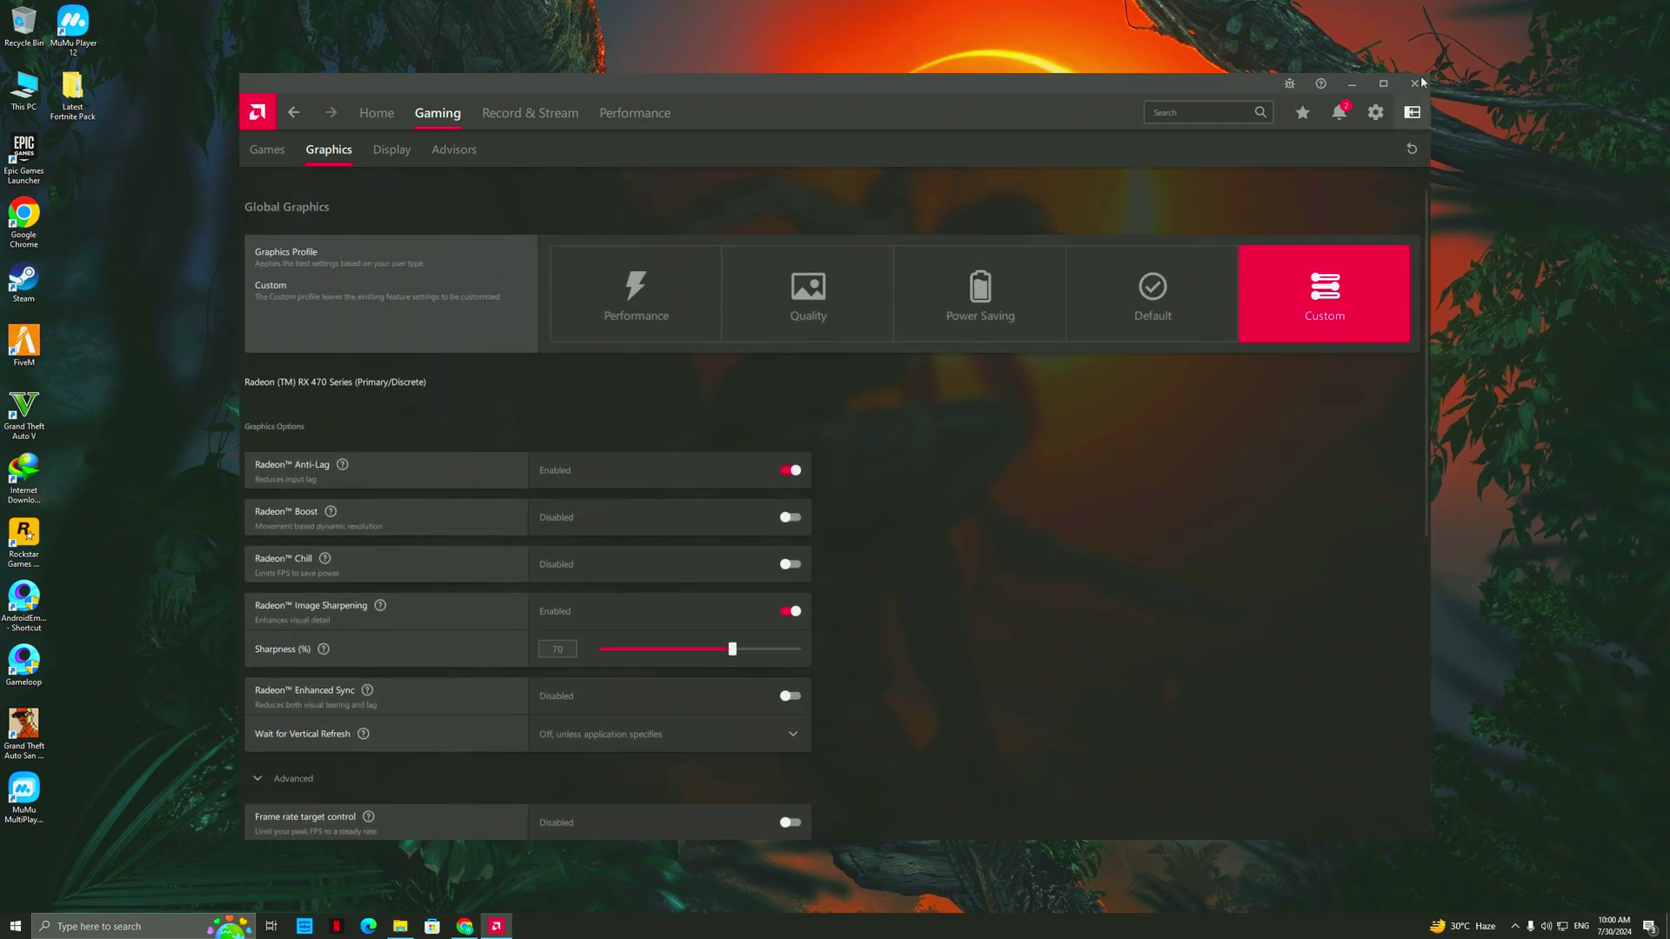